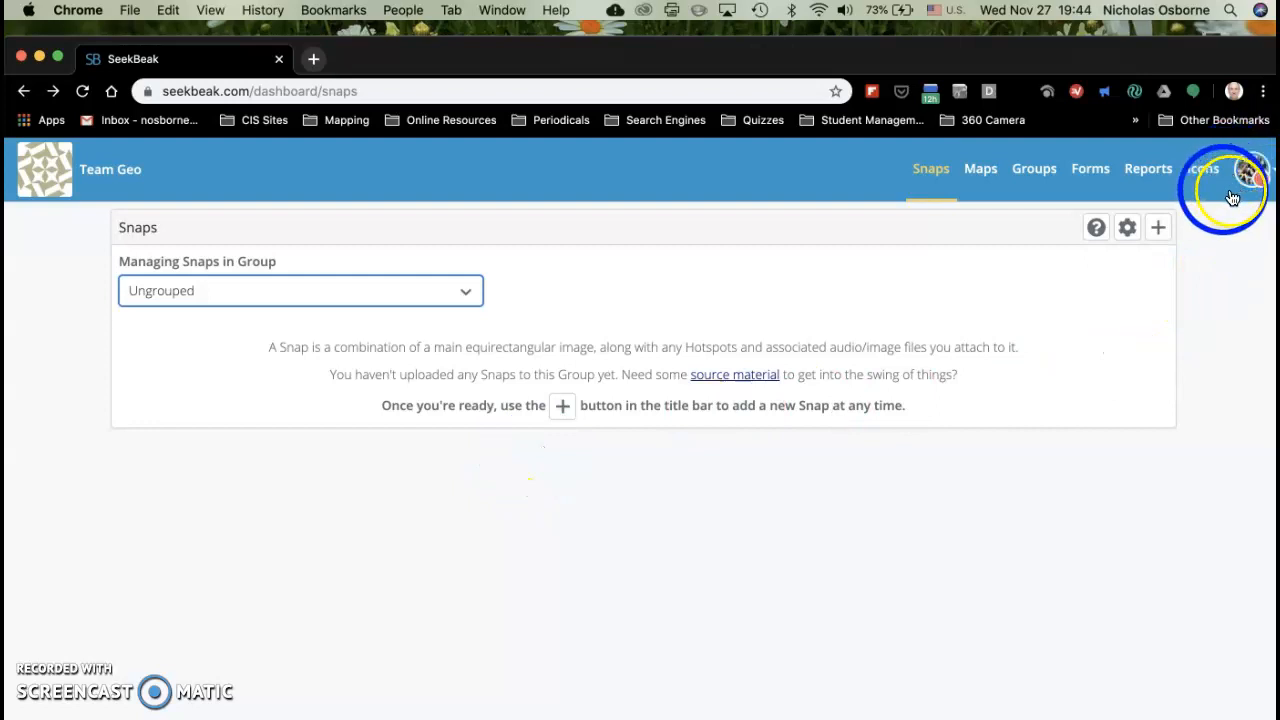
Step: Display the snaps of the Gaogwan Cun group and open snap 01
{"action": "left_click", "coordinate": [467, 291]}
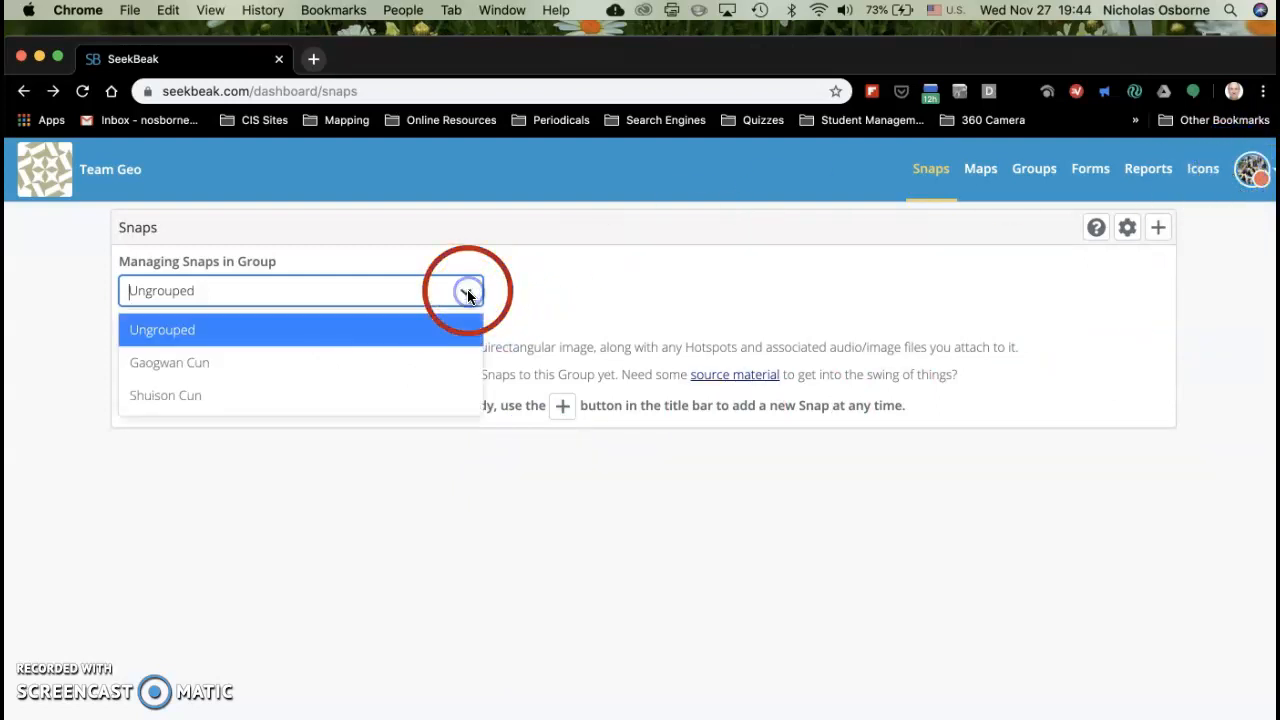
{"action": "left_click", "coordinate": [366, 362]}
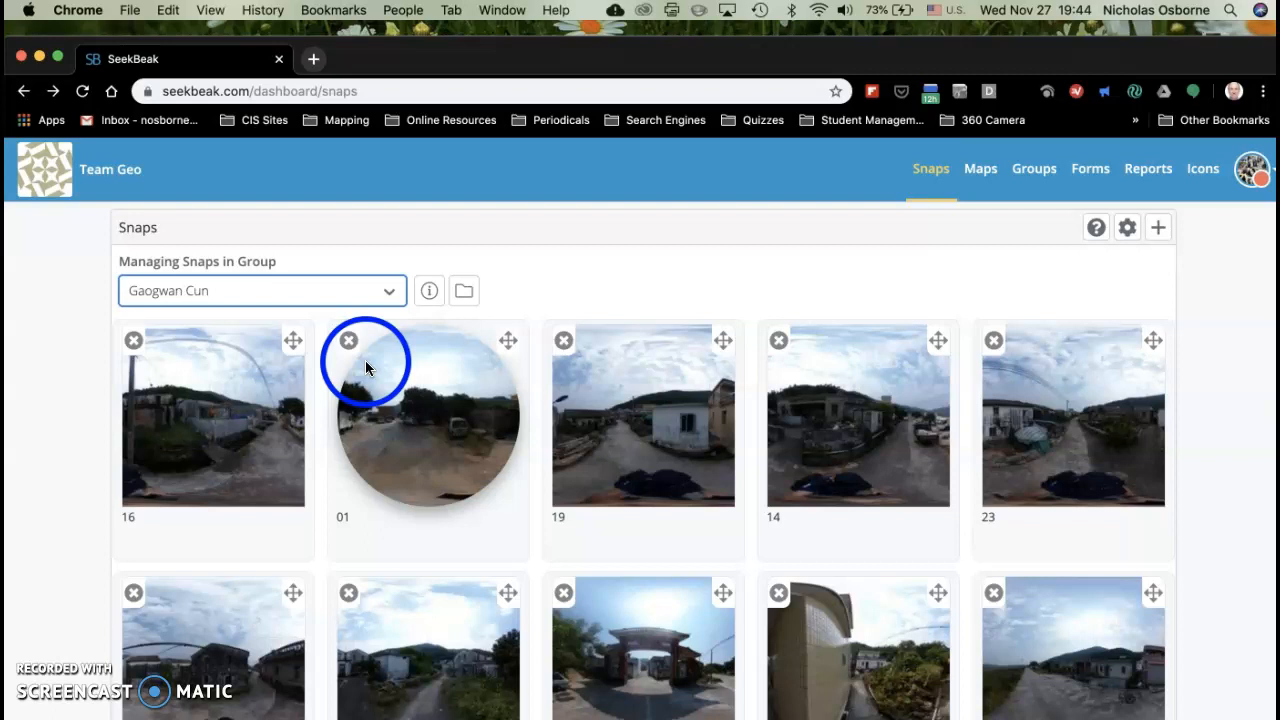
{"action": "left_click", "coordinate": [390, 293]}
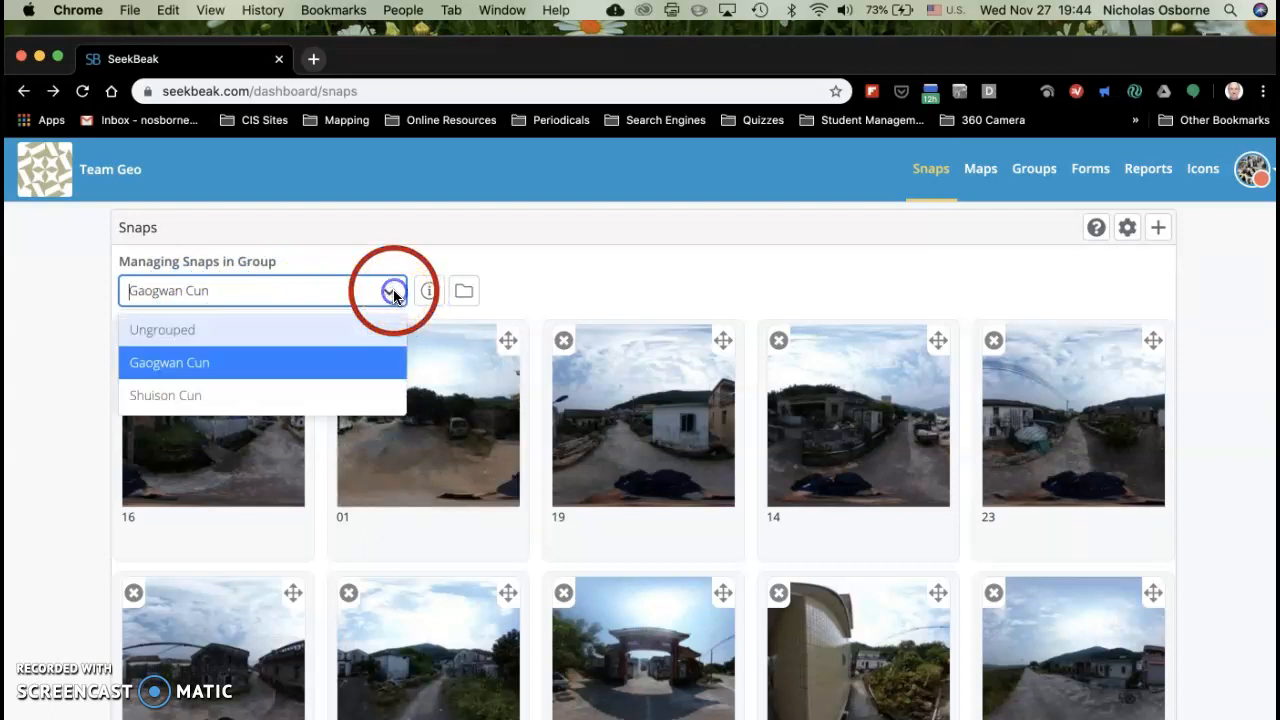
{"action": "left_click", "coordinate": [328, 363]}
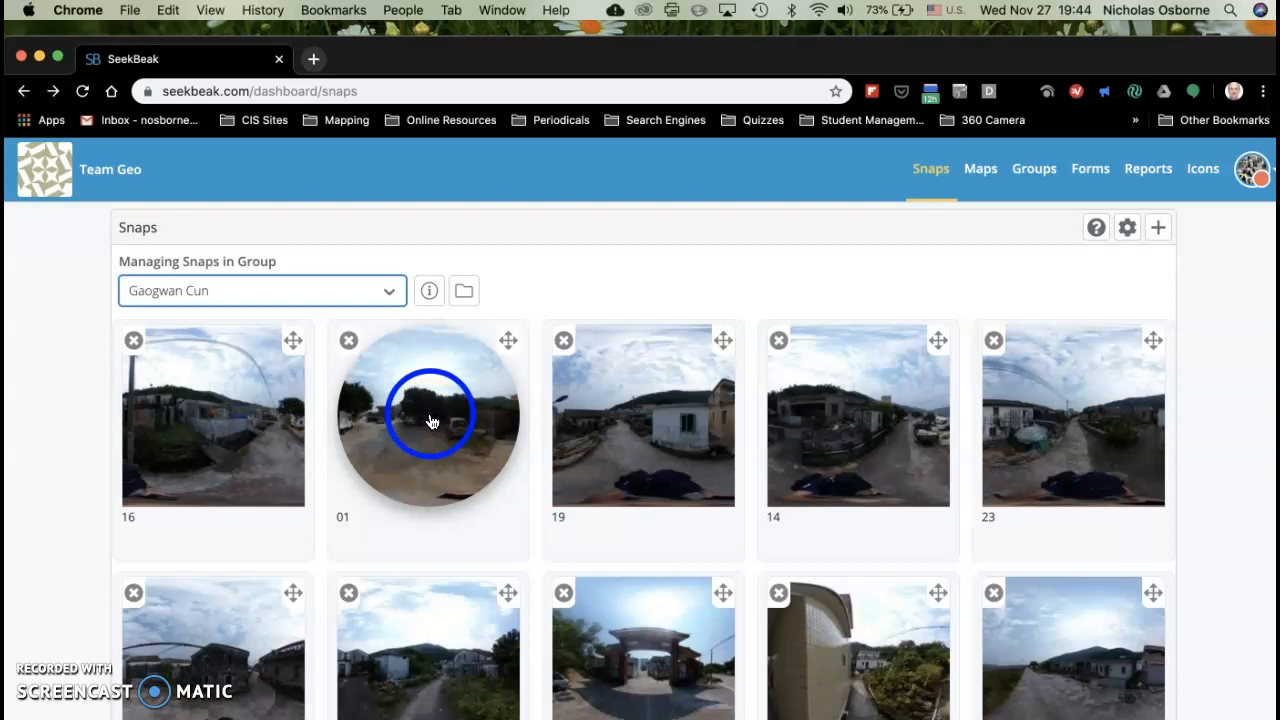
{"action": "left_click", "coordinate": [432, 421]}
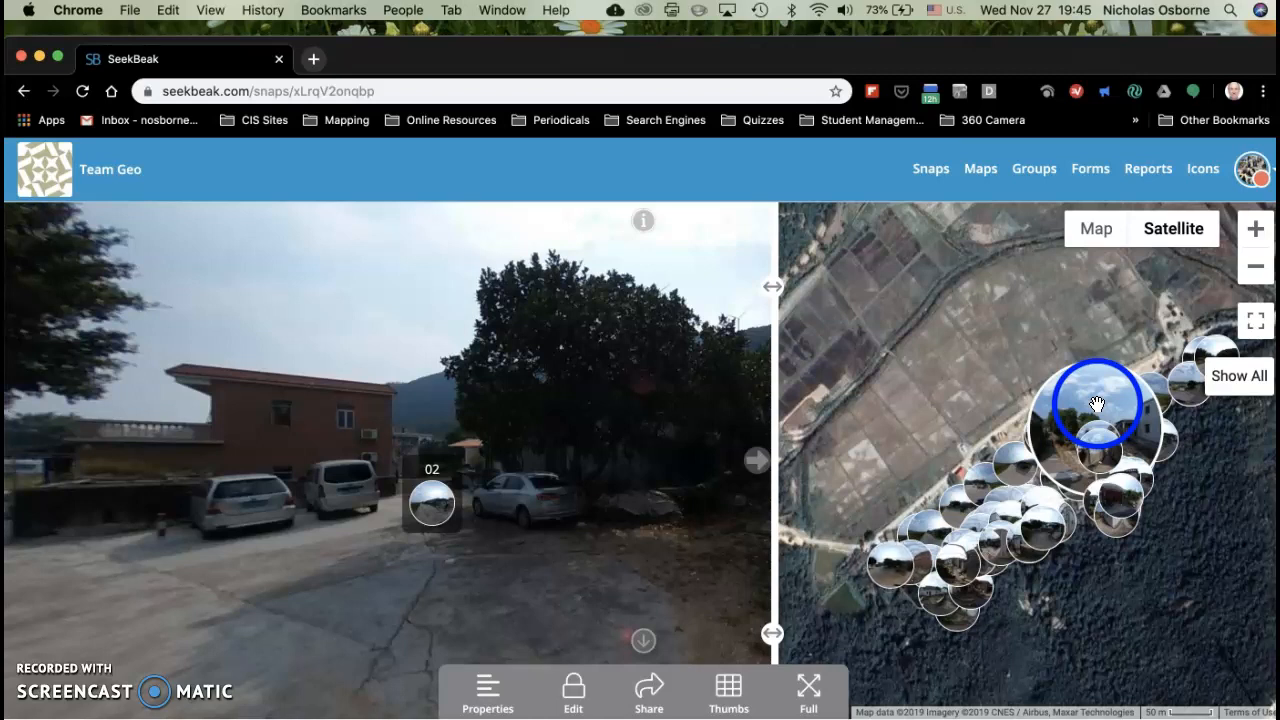
Step: View the information overlay of snap 01 and hide it again
{"action": "left_click", "coordinate": [686, 441]}
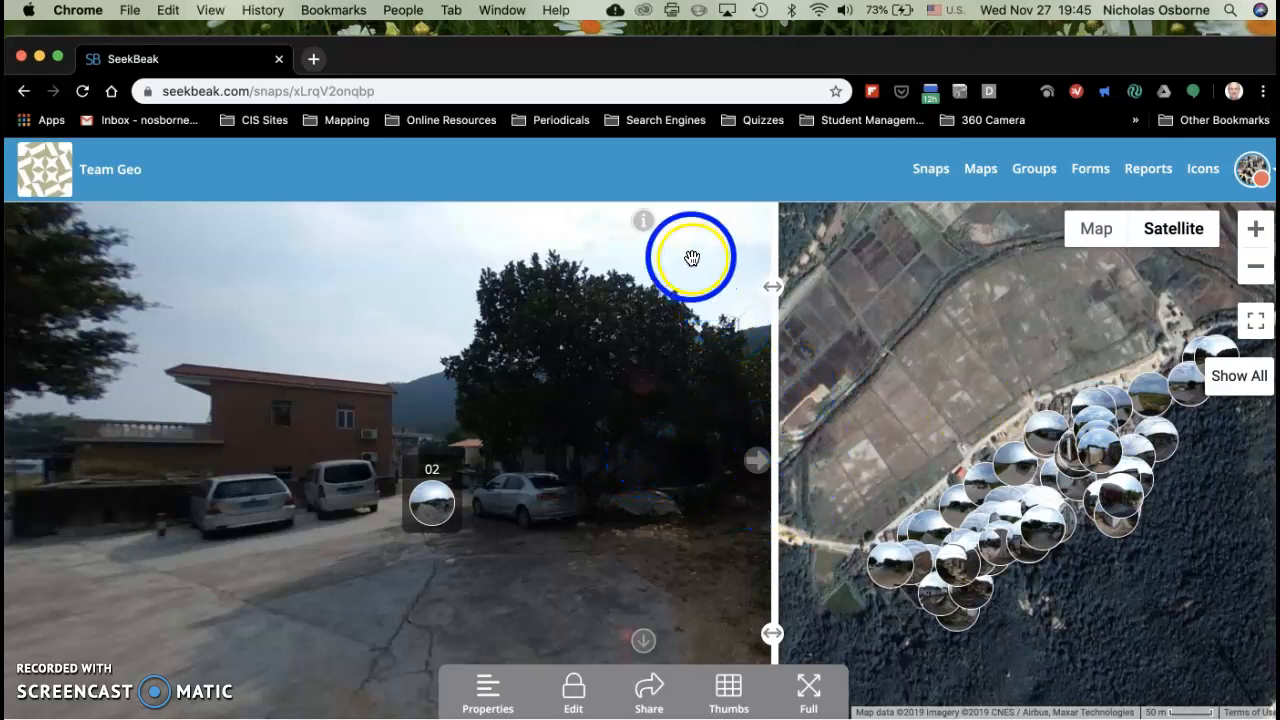
{"action": "left_click", "coordinate": [643, 221]}
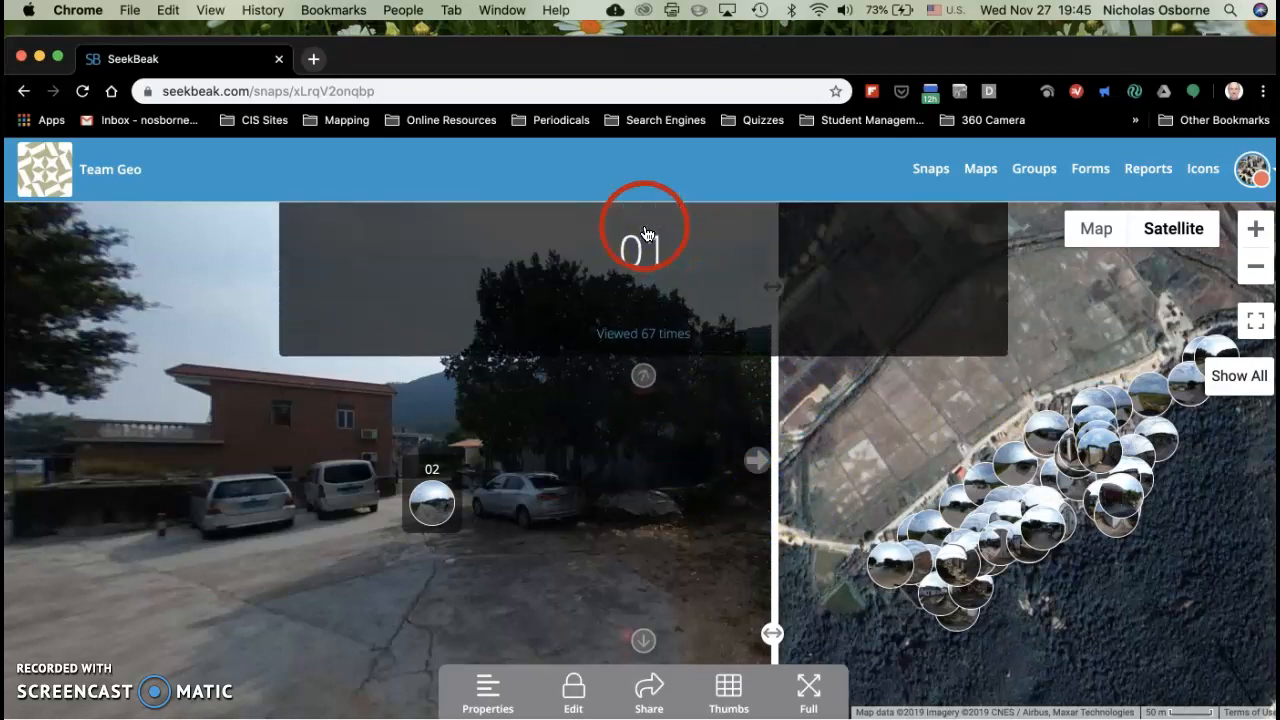
{"action": "left_click", "coordinate": [644, 378]}
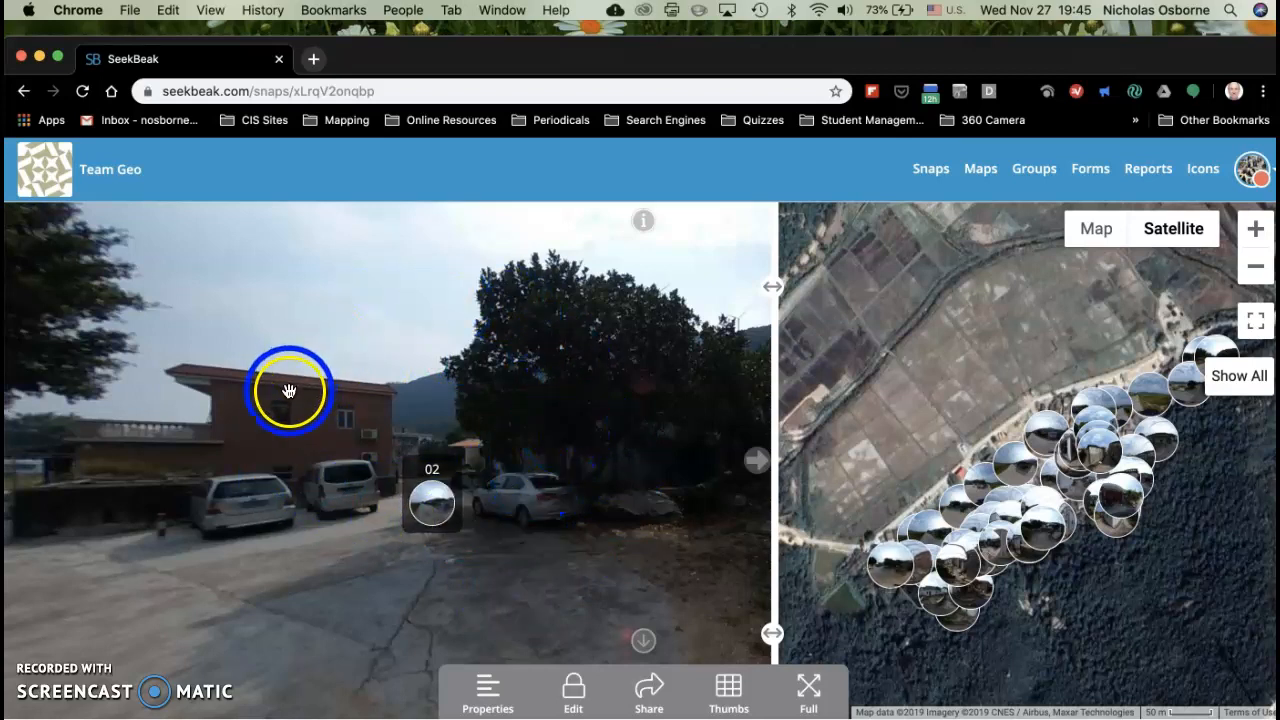
Step: Add DJI_0063.JPG from the Downloads folder to the file uploads in the snap's properties
{"action": "left_click", "coordinate": [490, 688]}
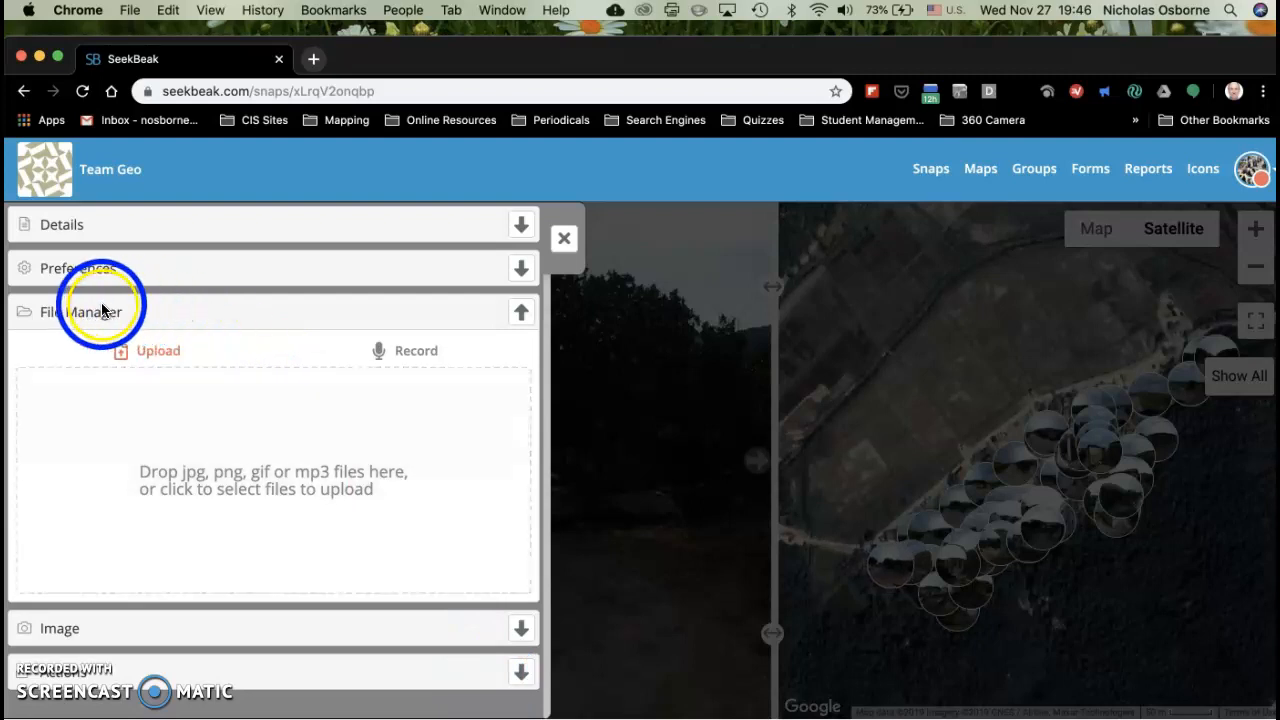
{"action": "left_click", "coordinate": [95, 312]}
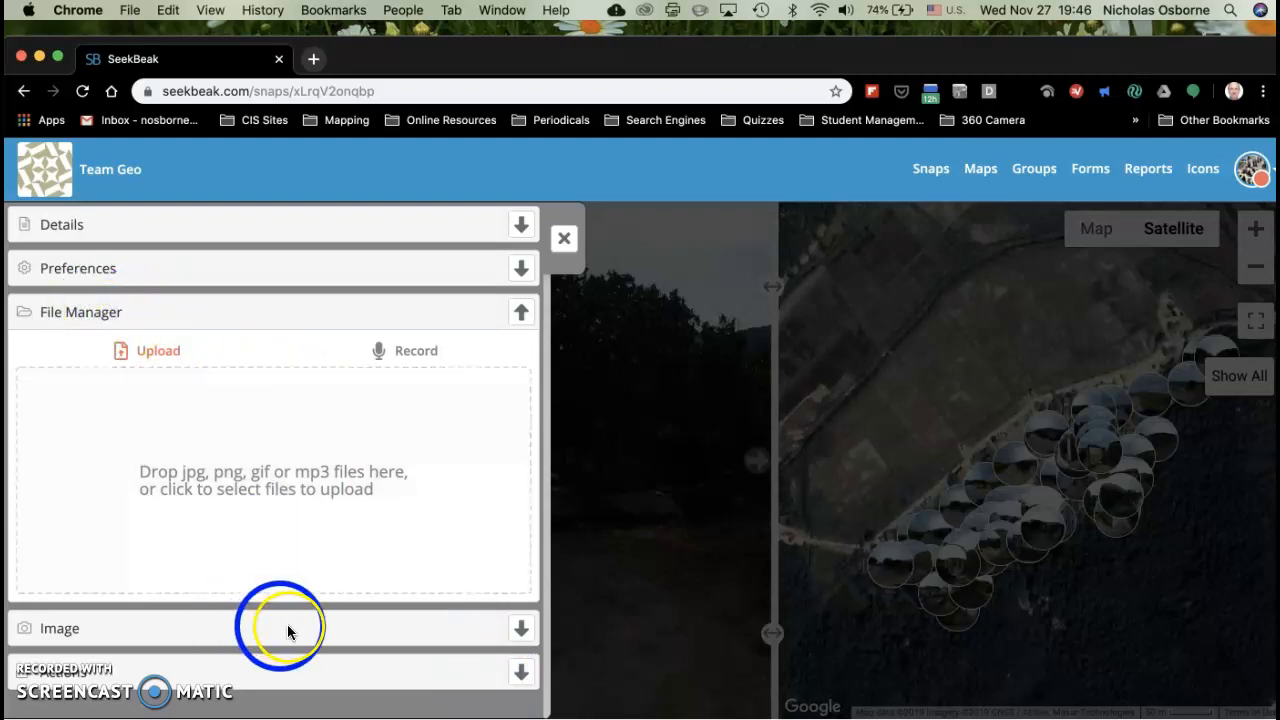
{"action": "left_click", "coordinate": [518, 628]}
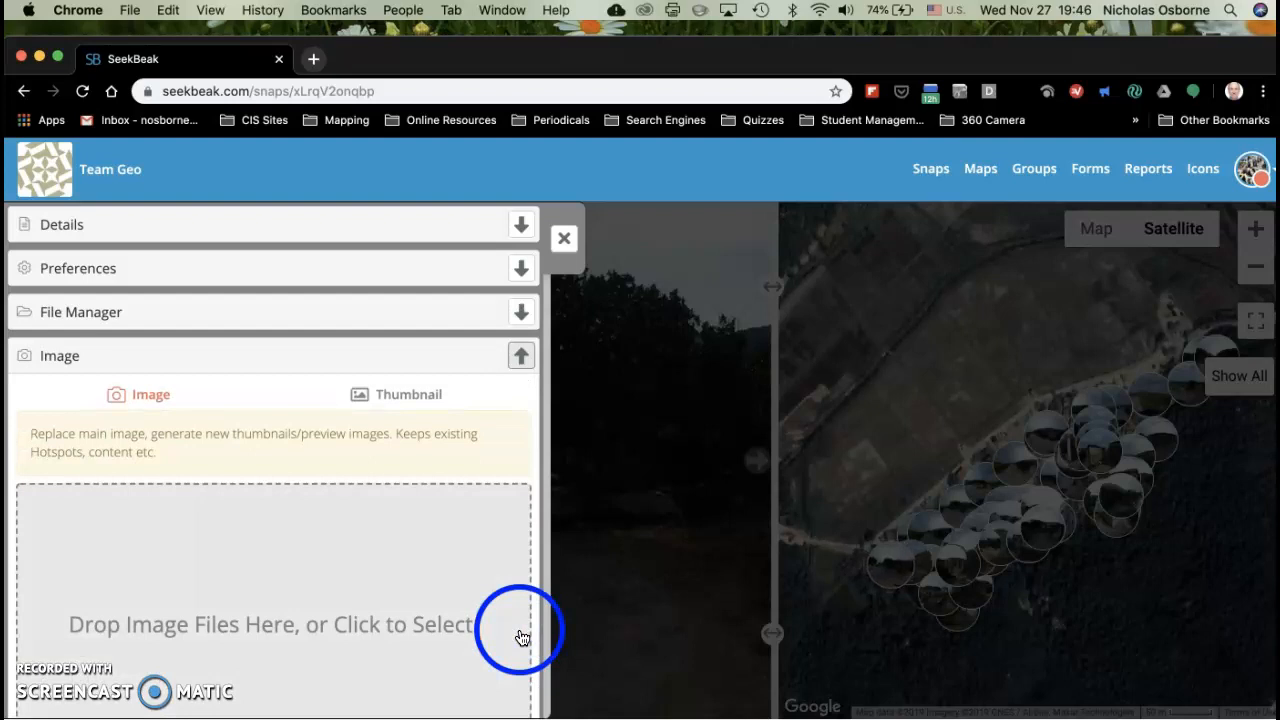
{"action": "left_click", "coordinate": [520, 313]}
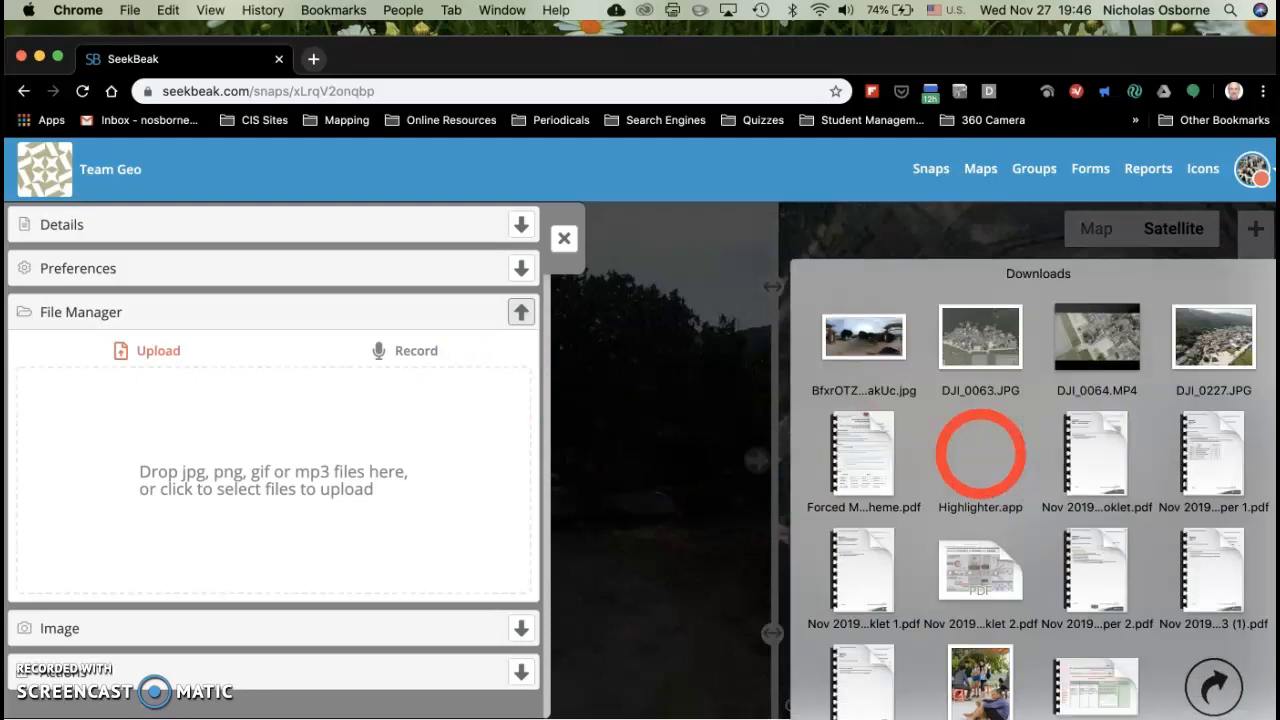
{"action": "left_click_drag", "start_coordinate": [992, 349], "coordinate": [249, 429]}
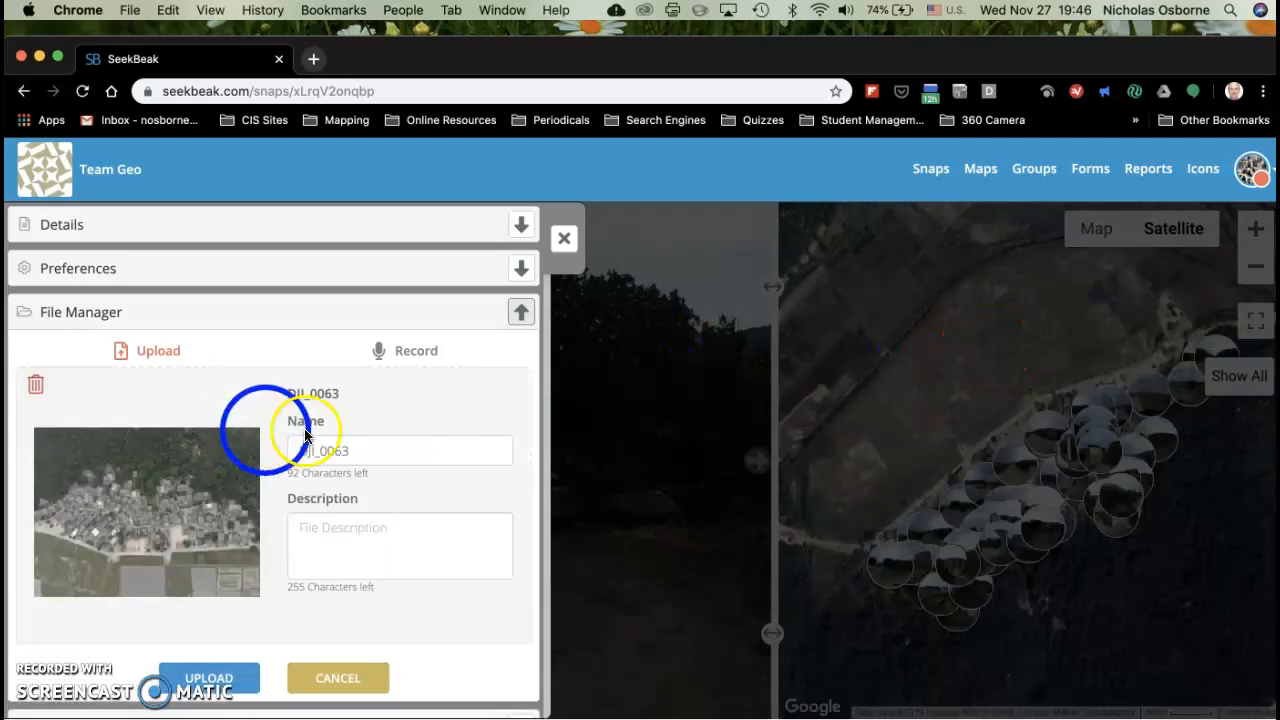
Step: Name the village aerial photo "Bird's eye view" and upload it to the snap's files
{"action": "left_click", "coordinate": [363, 451]}
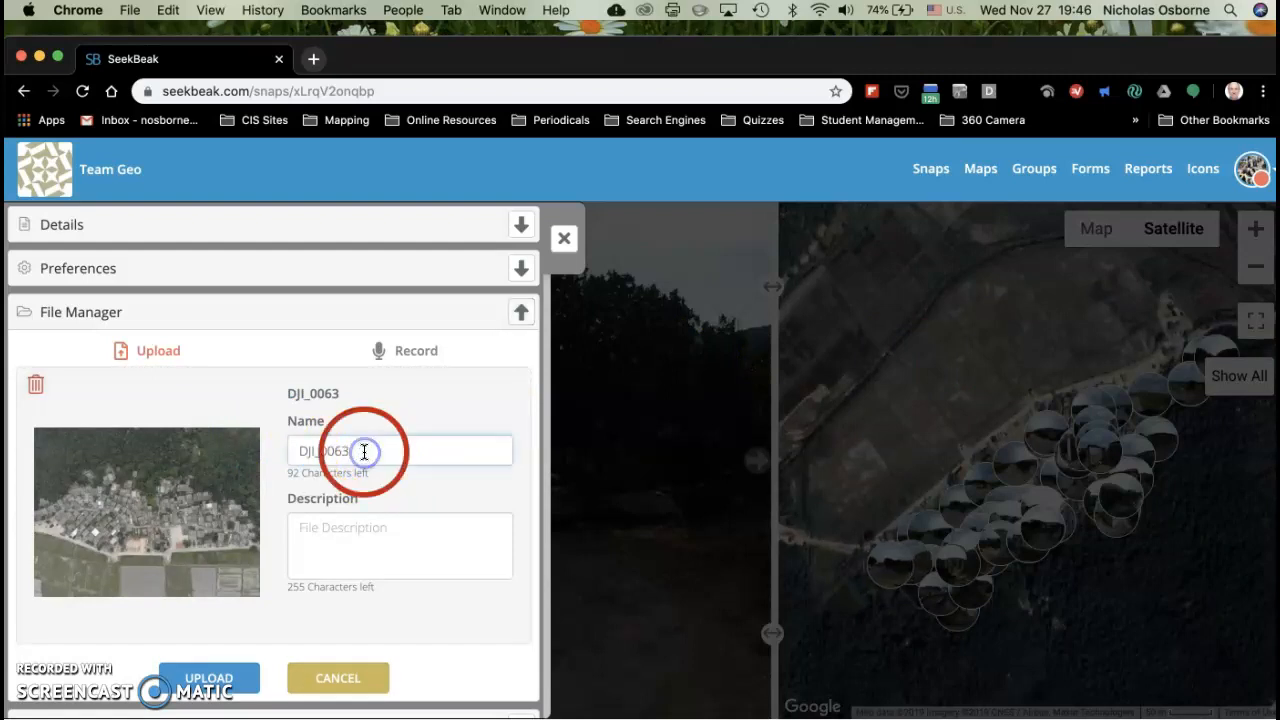
{"action": "key", "text": "BackSpace"}
{"action": "key", "text": "BackSpace"}
{"action": "key", "text": "BackSpace"}
{"action": "key", "text": "BackSpace"}
{"action": "key", "text": "BackSpace"}
{"action": "key", "text": "BackSpace"}
{"action": "key", "text": "BackSpace"}
{"action": "key", "text": "BackSpace"}
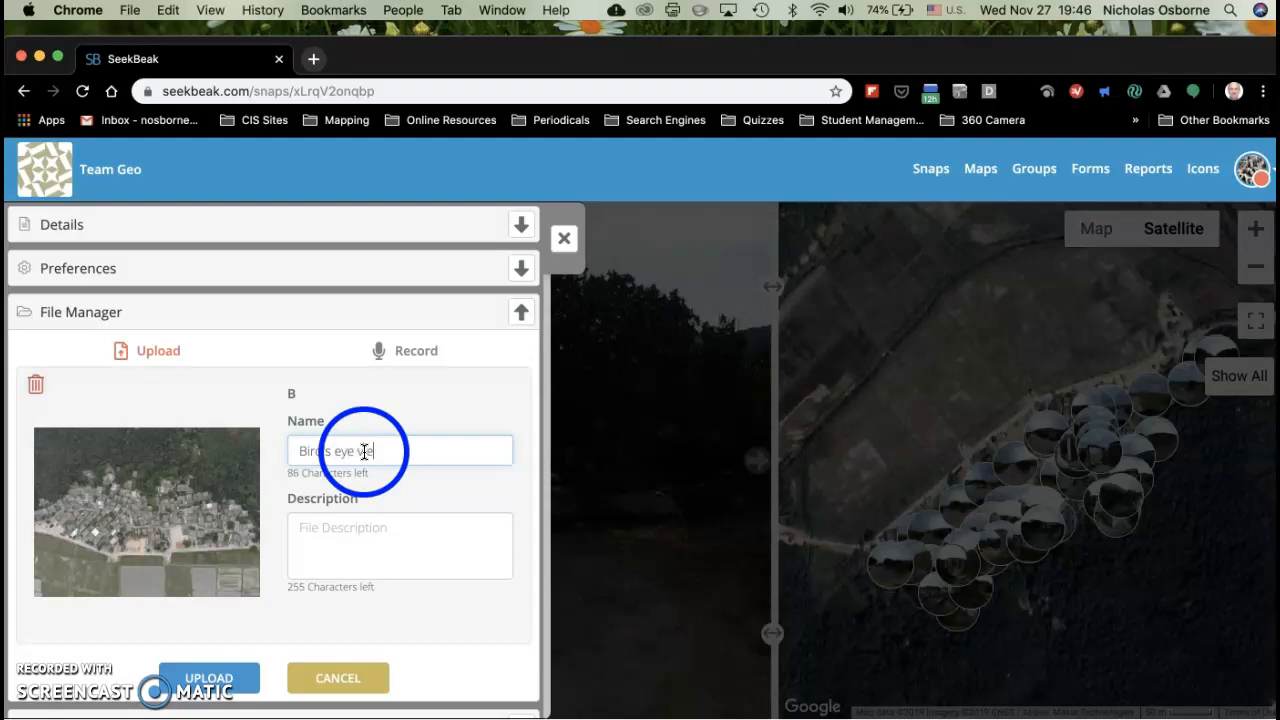
{"action": "left_click", "coordinate": [226, 680]}
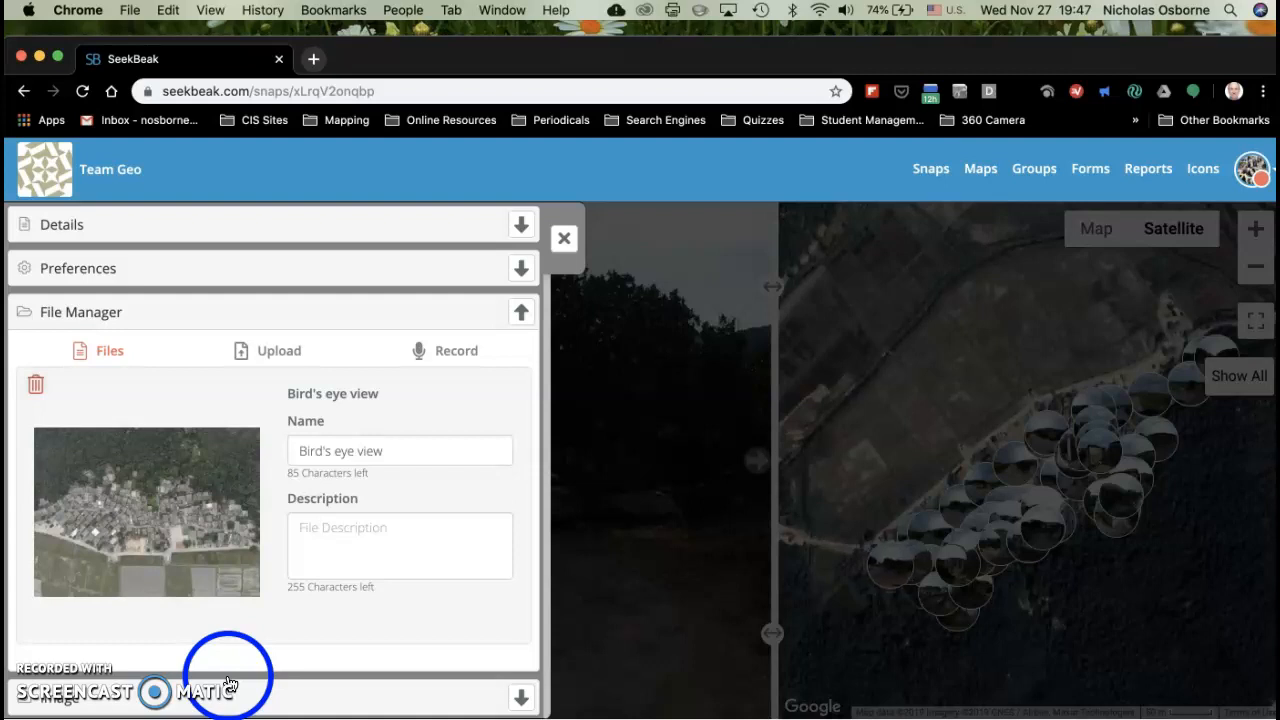
Step: Add DJI_0227.JPG from the Downloads folder as another file to upload for the snap
{"action": "left_click", "coordinate": [268, 359]}
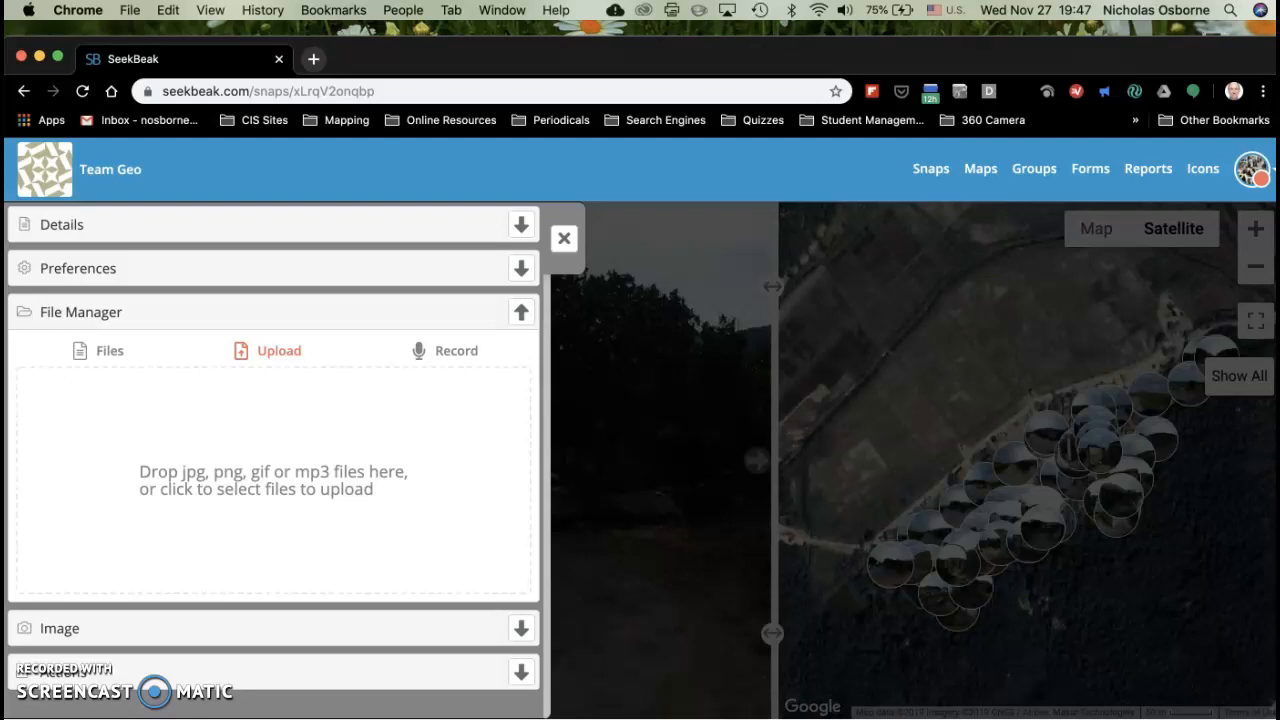
{"action": "left_click", "coordinate": [1185, 718]}
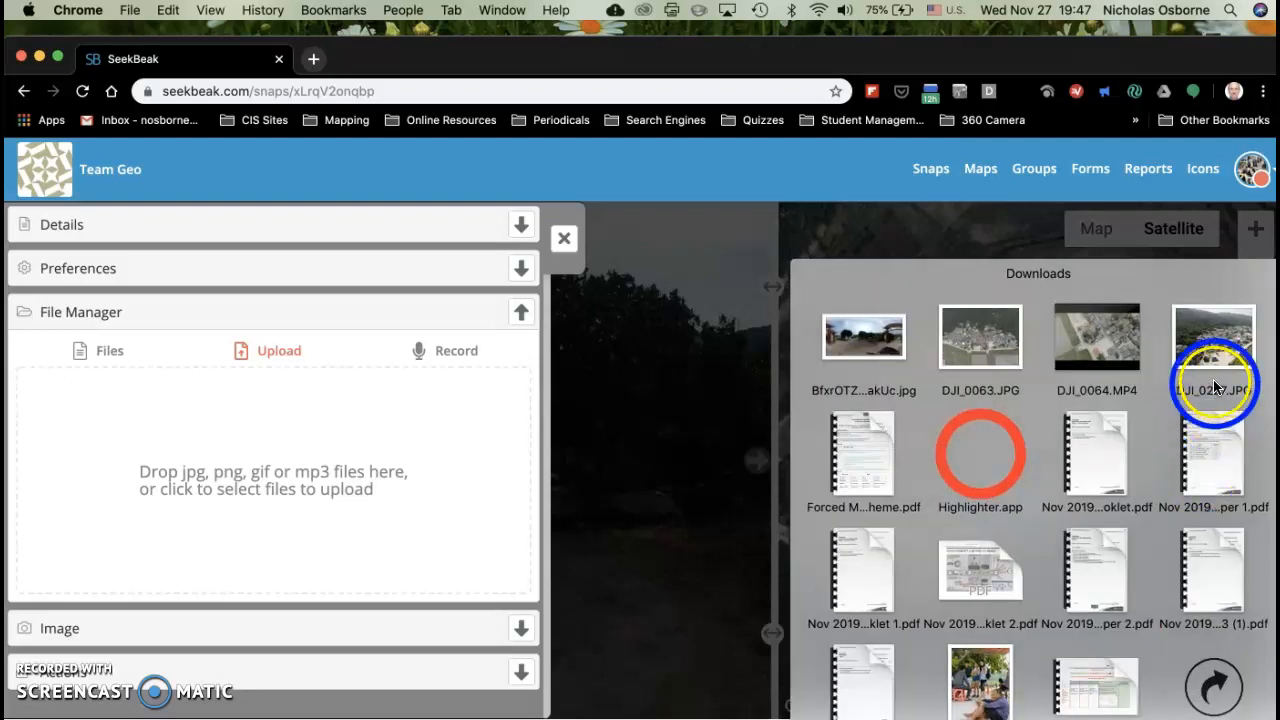
{"action": "left_click_drag", "start_coordinate": [1226, 345], "coordinate": [238, 453]}
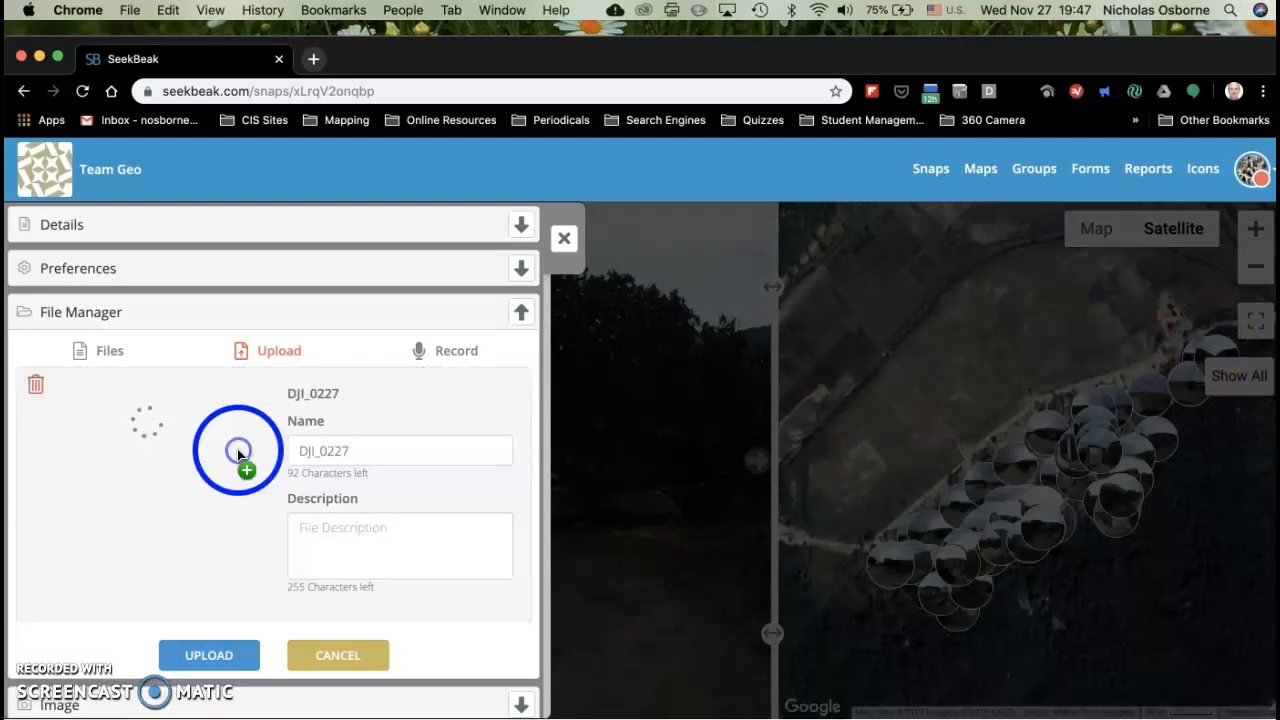
Step: Name the second aerial photo "Oblique view", upload it and close the snap's properties
{"action": "left_click", "coordinate": [371, 450]}
{"action": "key", "text": "BackSpace"}
{"action": "key", "text": "BackSpace"}
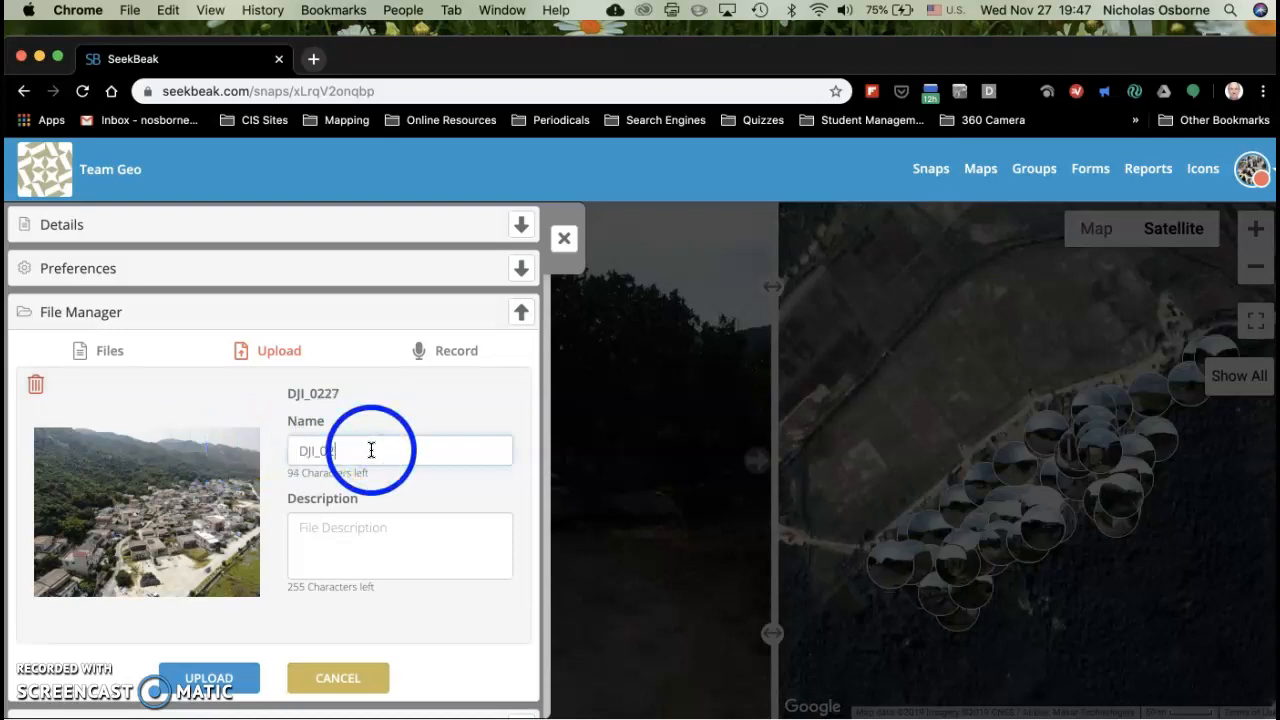
{"action": "key", "text": "BackSpace"}
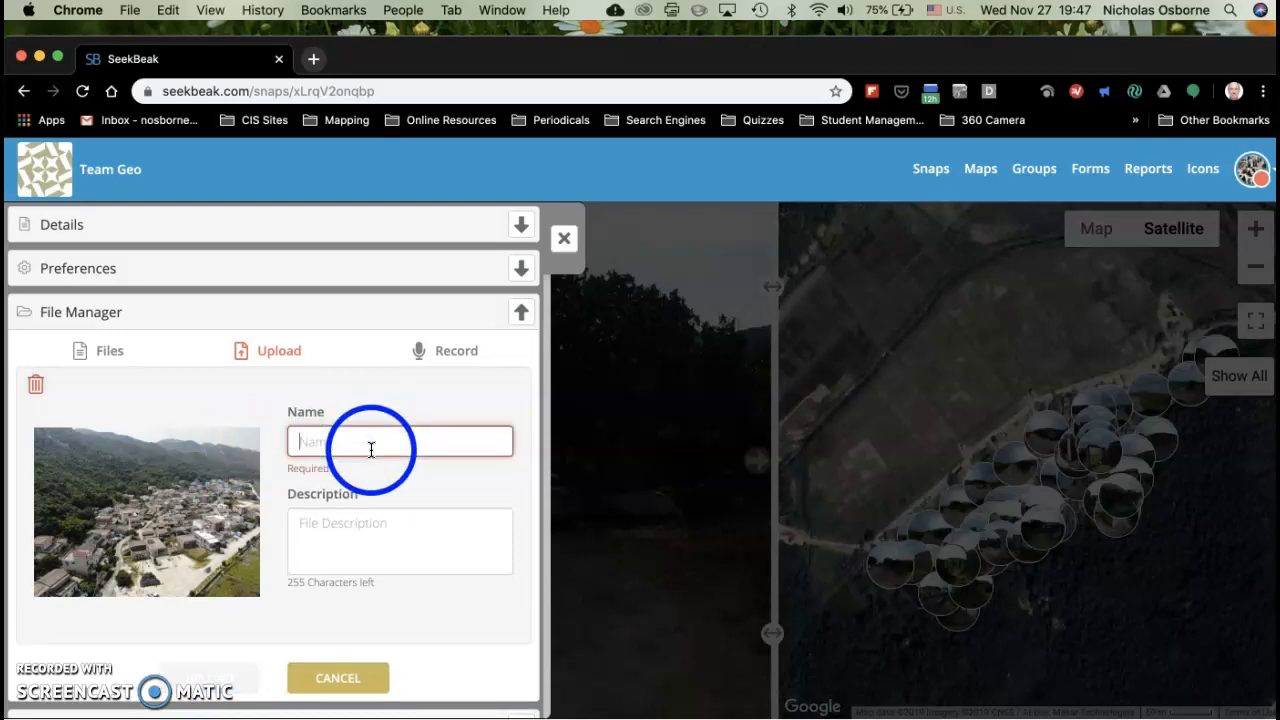
{"action": "type", "text": "Oblique v"}
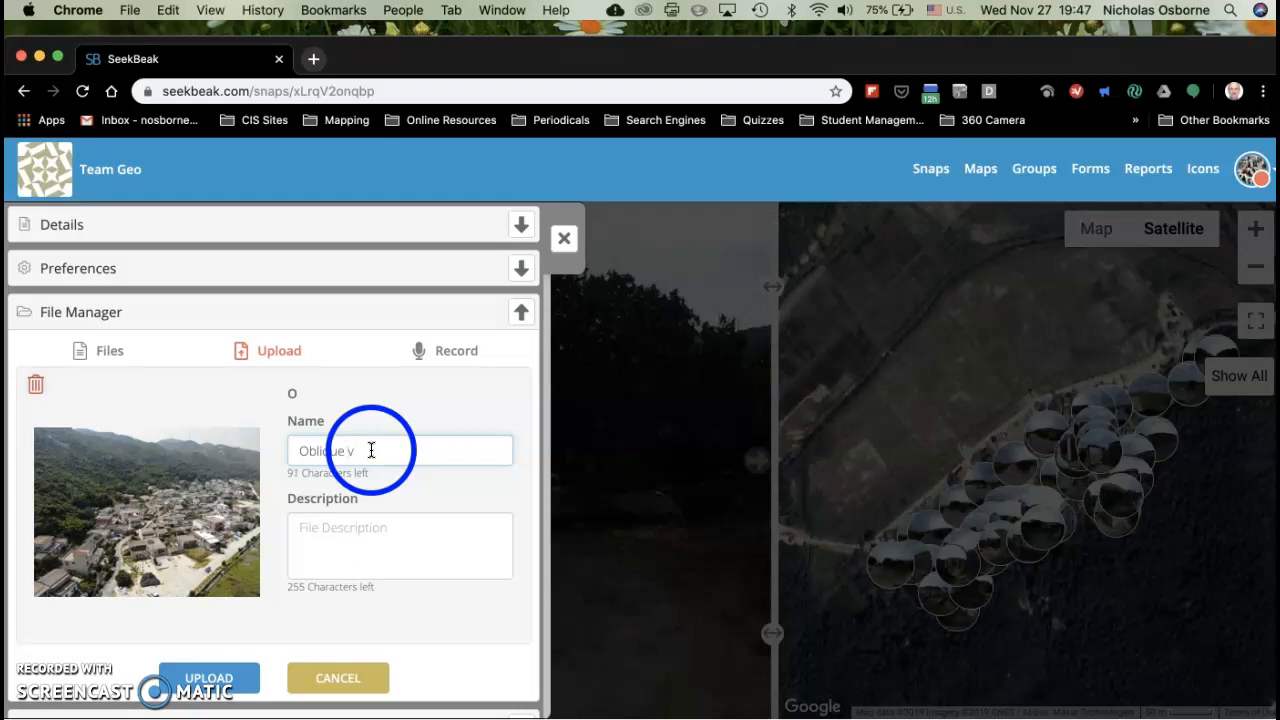
{"action": "type", "text": "iew"}
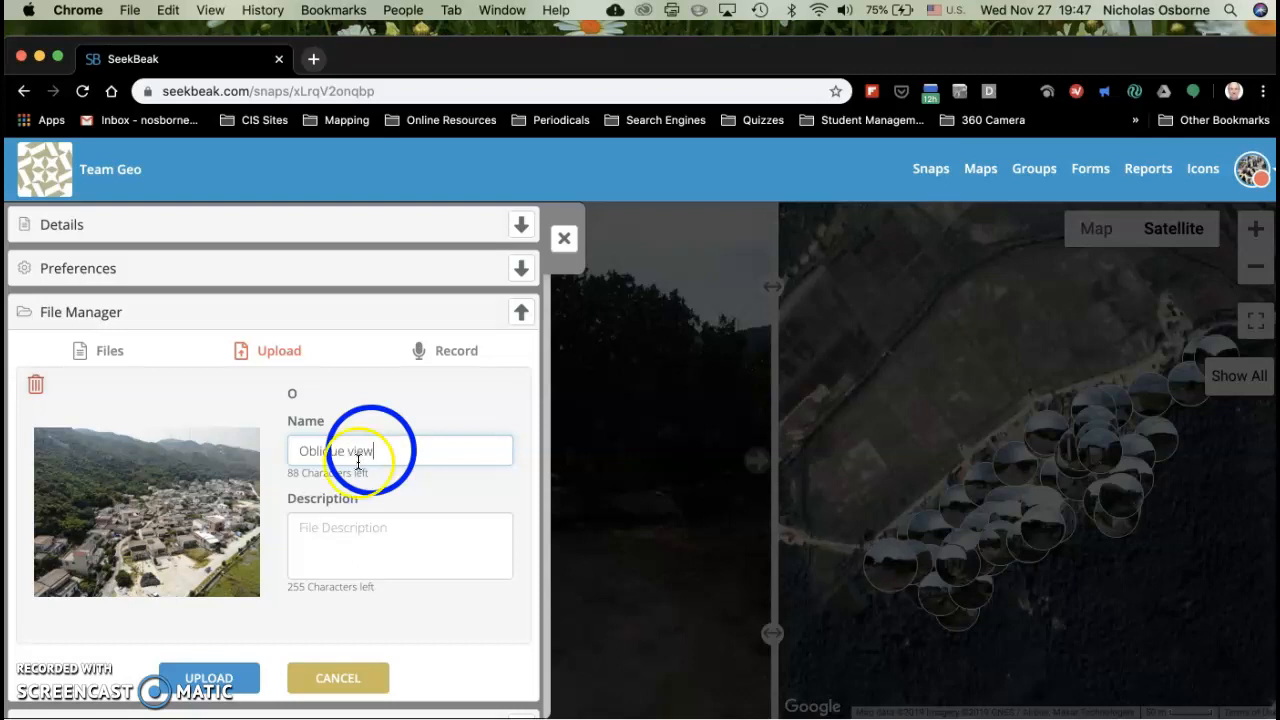
{"action": "left_click", "coordinate": [213, 680]}
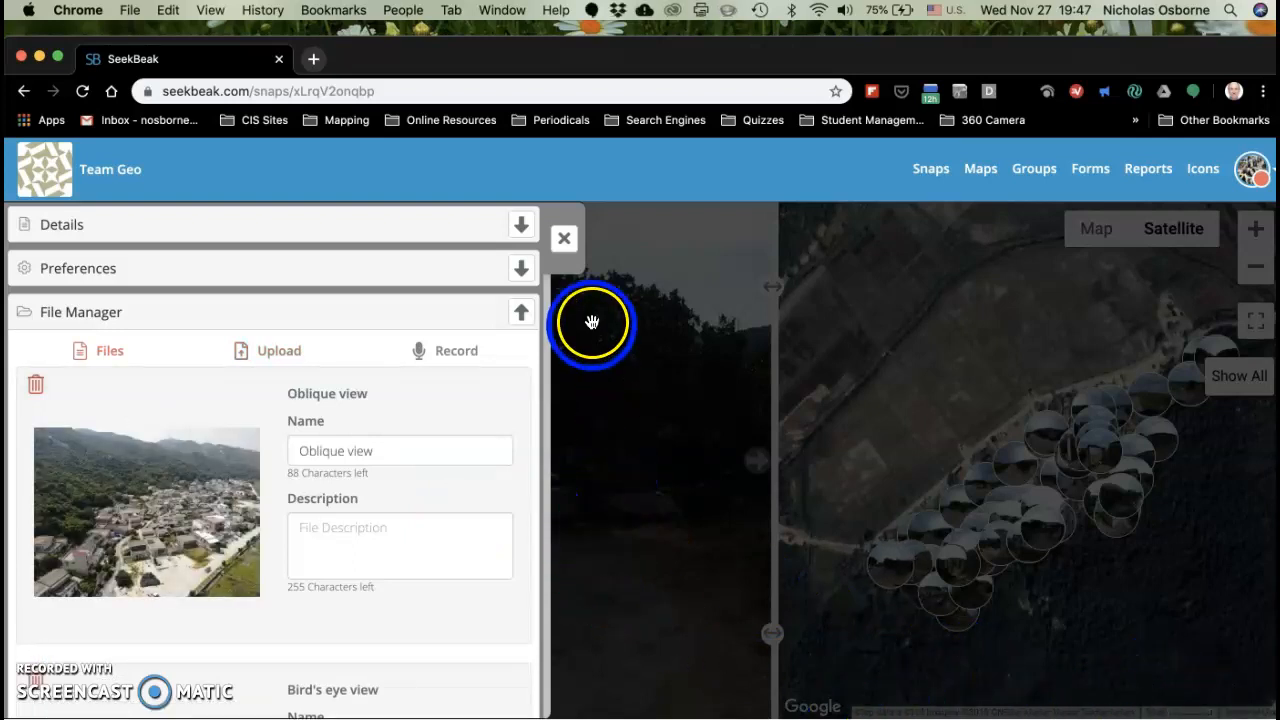
{"action": "left_click", "coordinate": [565, 242]}
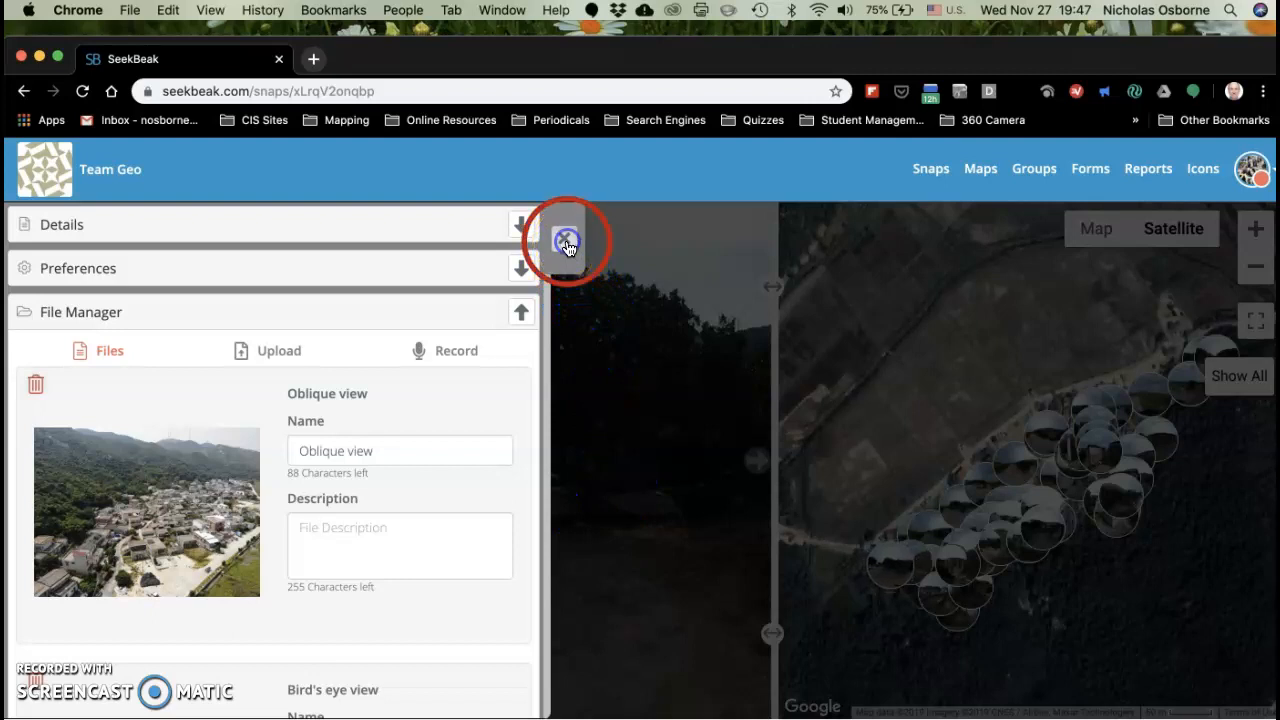
Step: Put the snap into edit mode at the sky area that holds the "Aerial bird's eye view" hotspot
{"action": "left_click", "coordinate": [600, 312]}
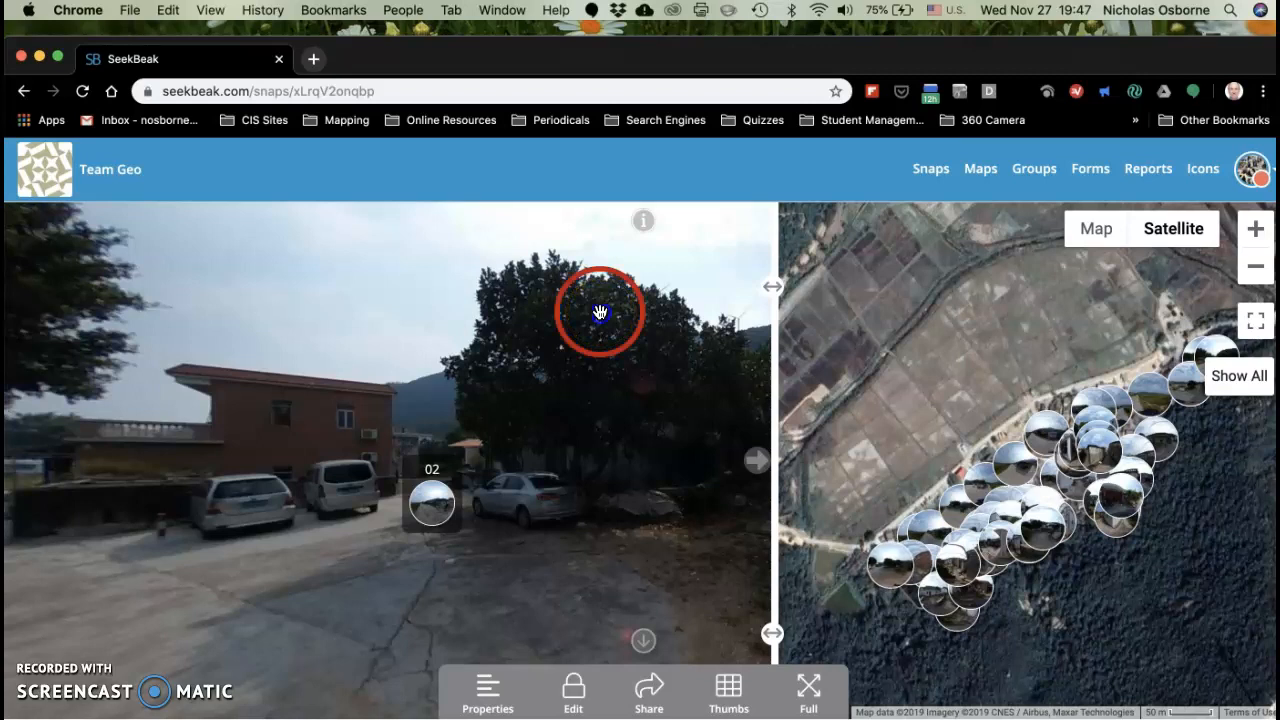
{"action": "left_click_drag", "start_coordinate": [600, 312], "coordinate": [374, 314]}
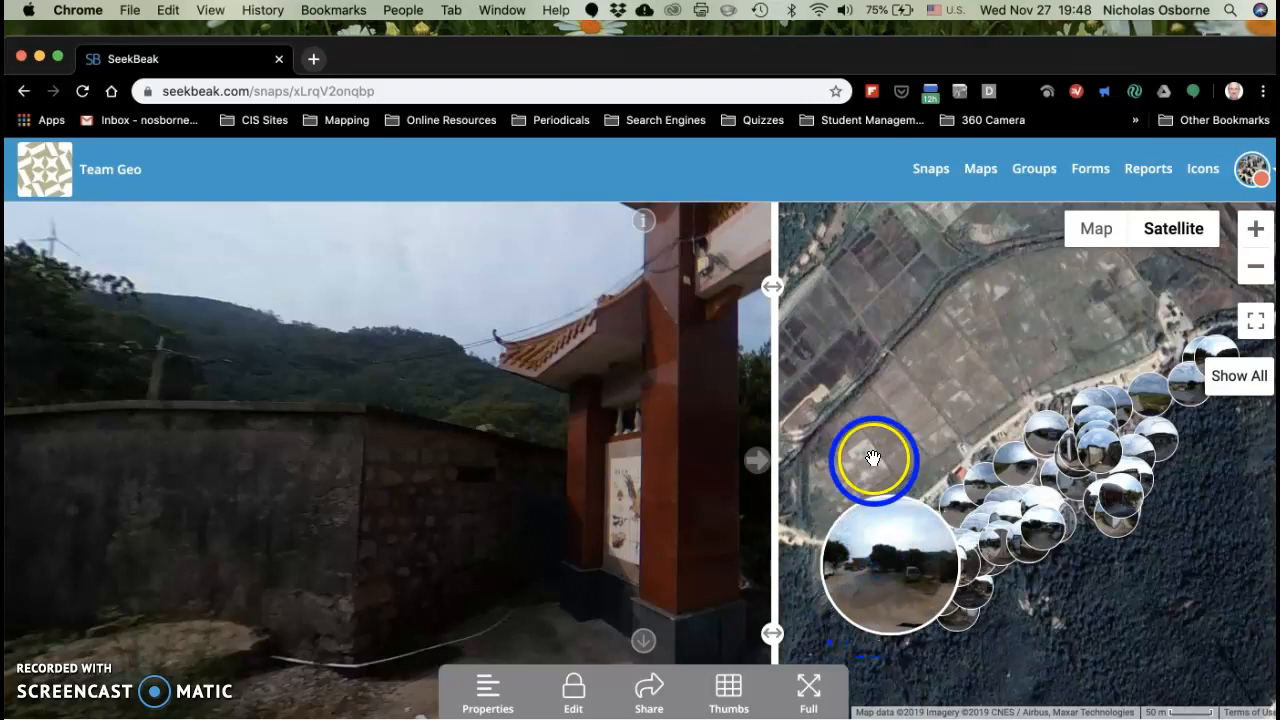
{"action": "mouse_move", "coordinate": [884, 560]}
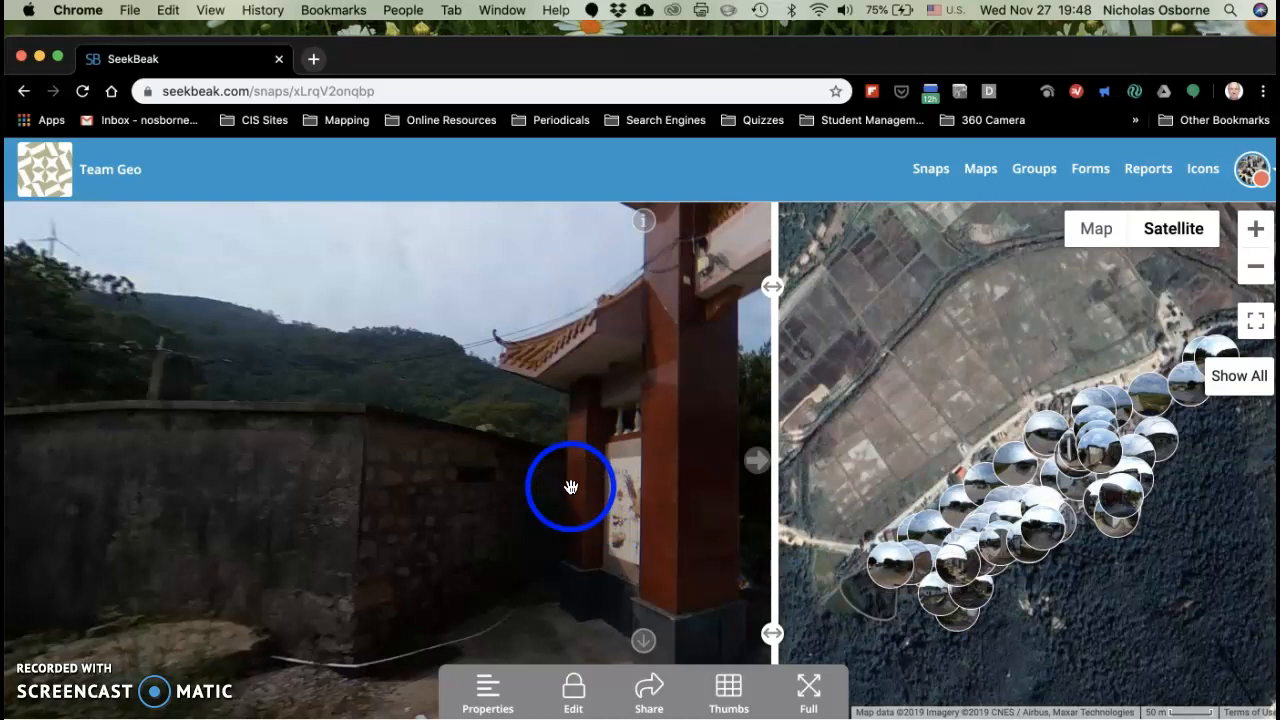
{"action": "mouse_move", "coordinate": [1043, 430]}
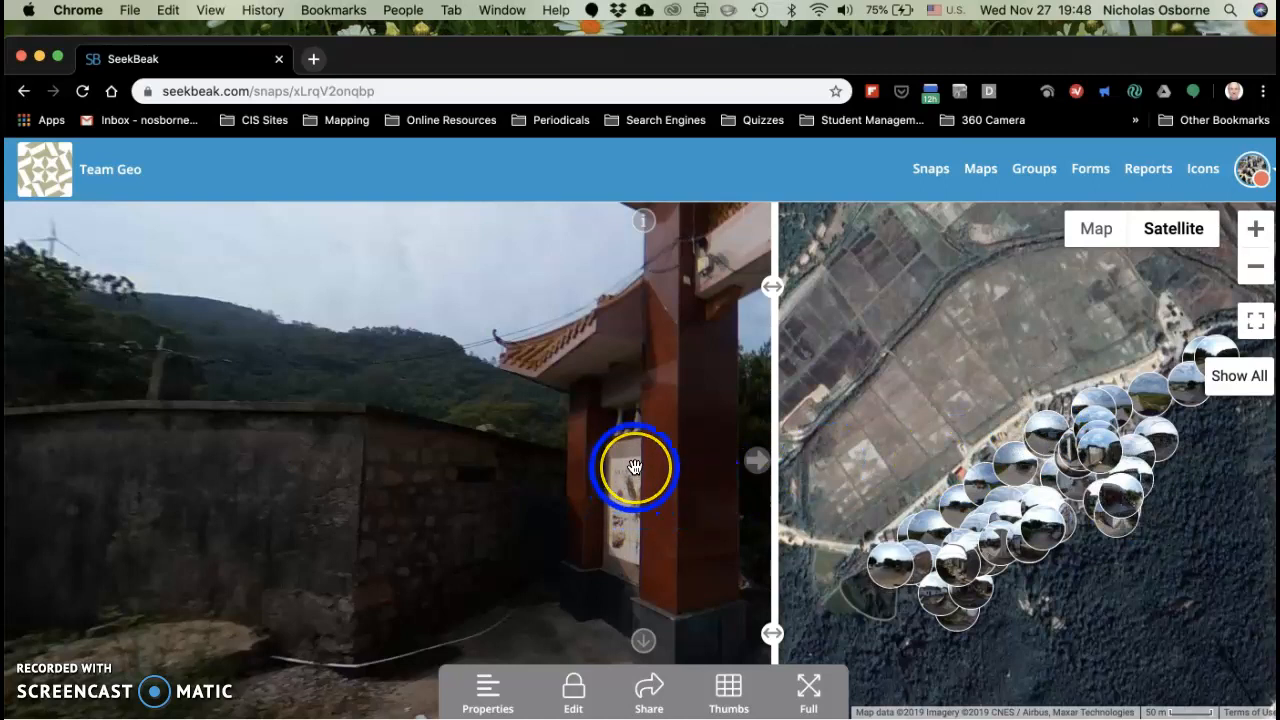
{"action": "left_click_drag", "start_coordinate": [634, 467], "coordinate": [489, 563]}
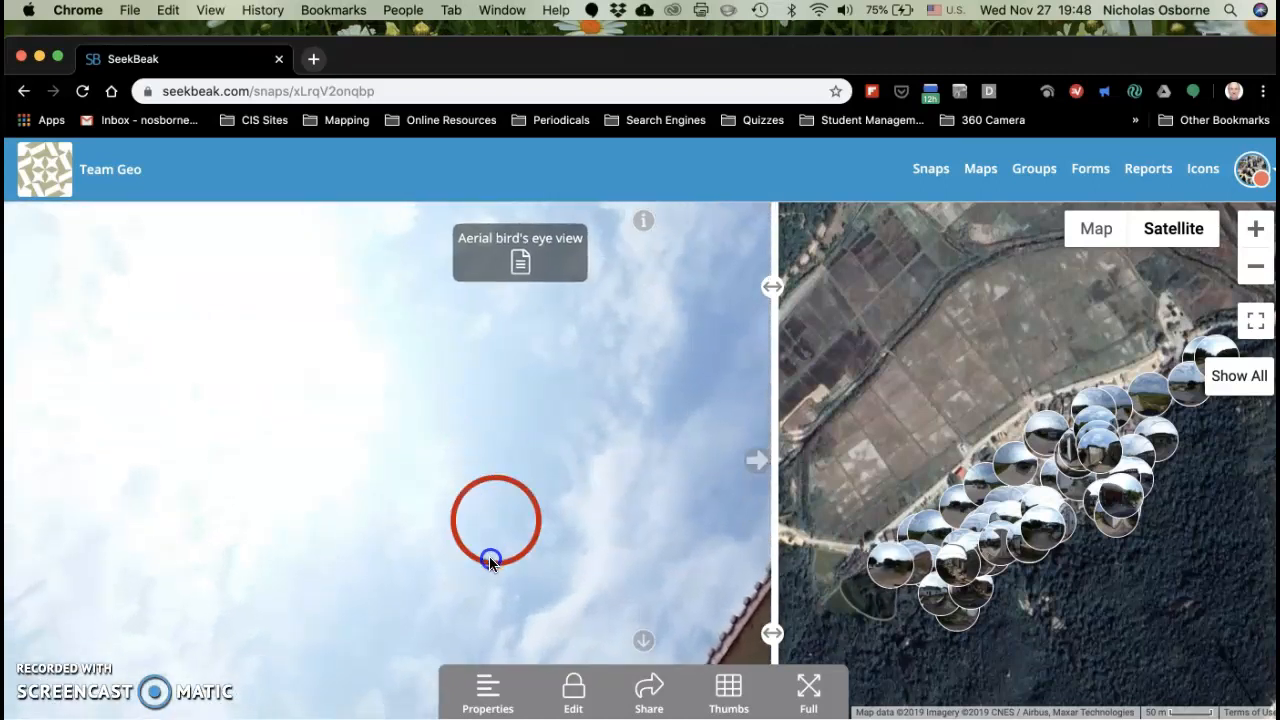
{"action": "left_click", "coordinate": [489, 567]}
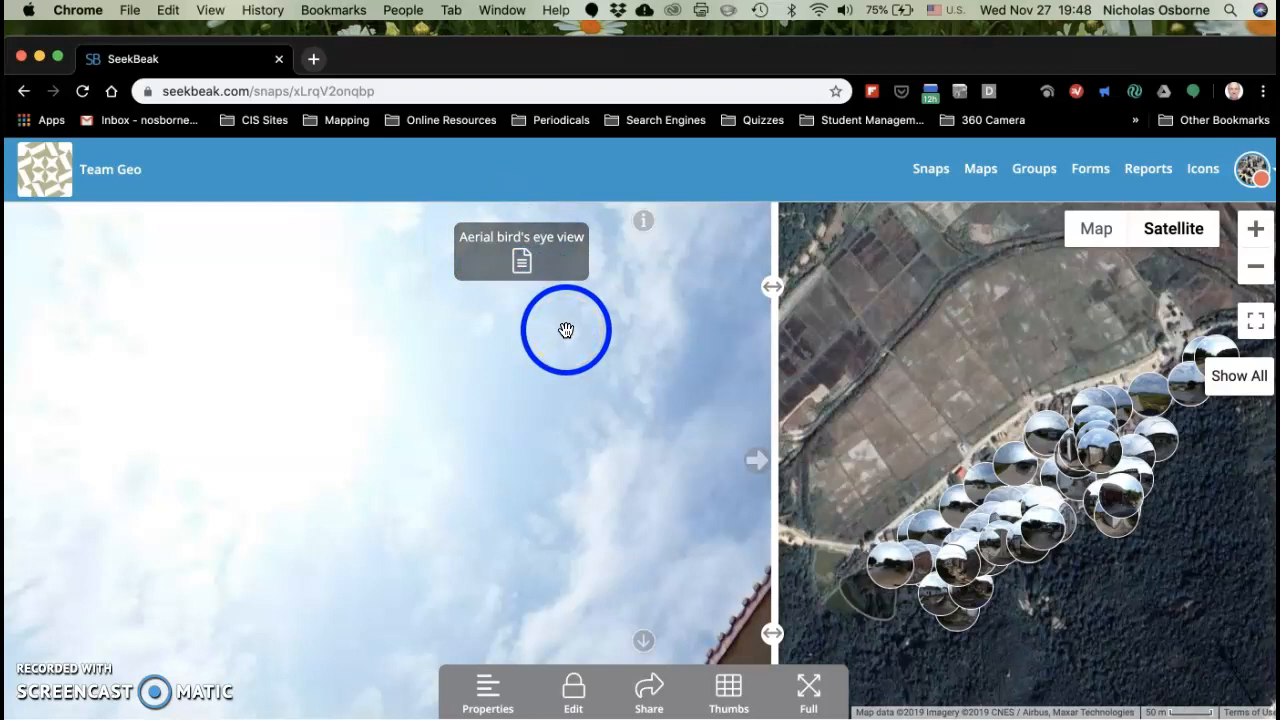
{"action": "left_click", "coordinate": [573, 697]}
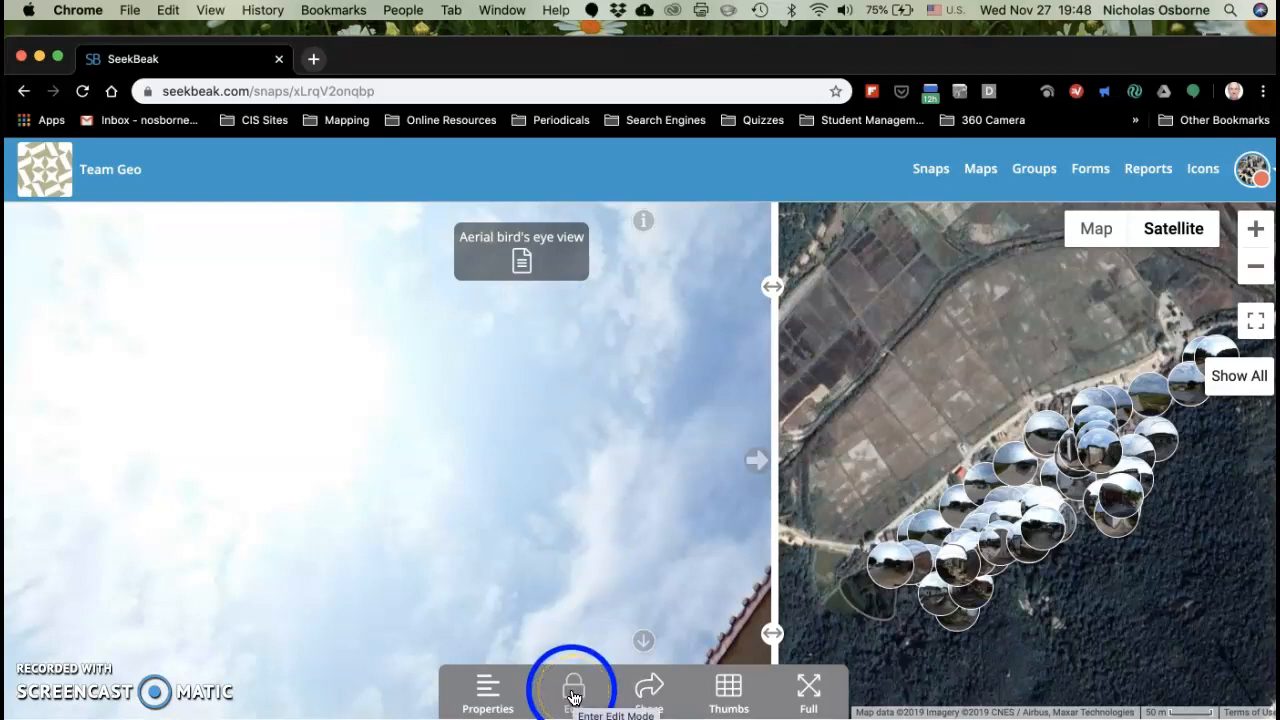
{"action": "left_click", "coordinate": [573, 697]}
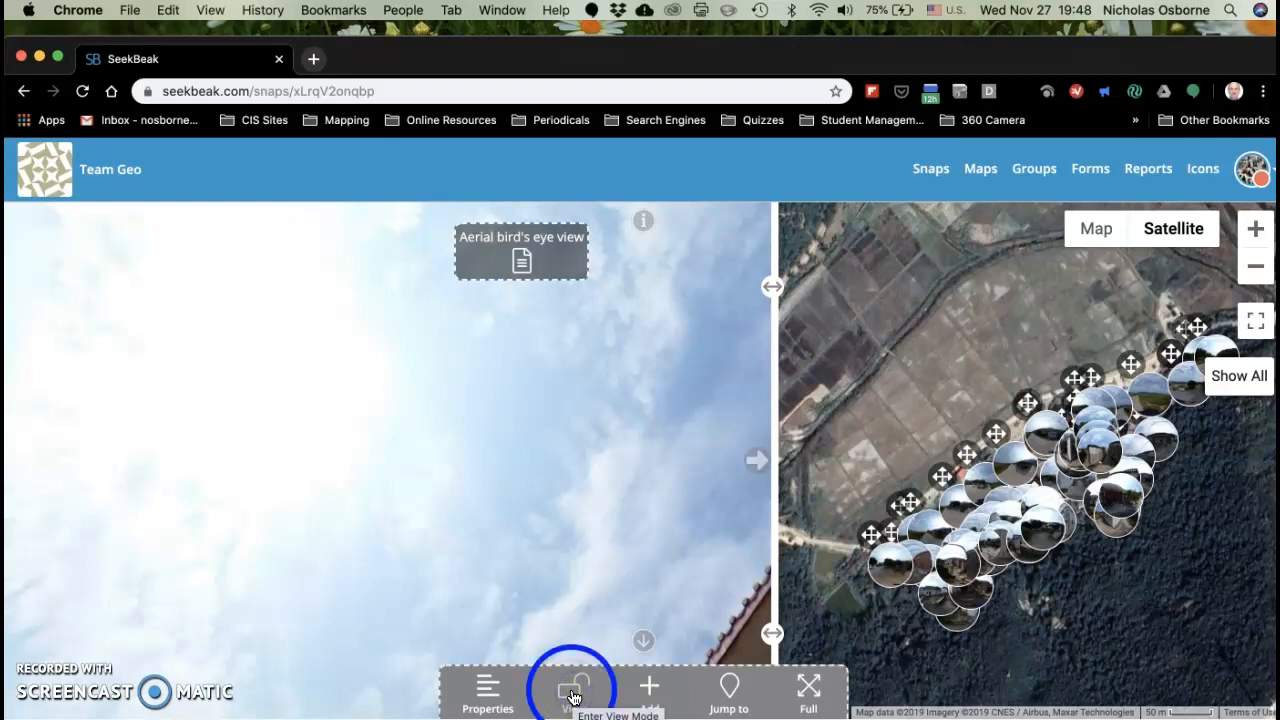
Step: Add a new hotspot in the sky directly below the "Aerial bird's eye view" hotspot
{"action": "left_click", "coordinate": [648, 688]}
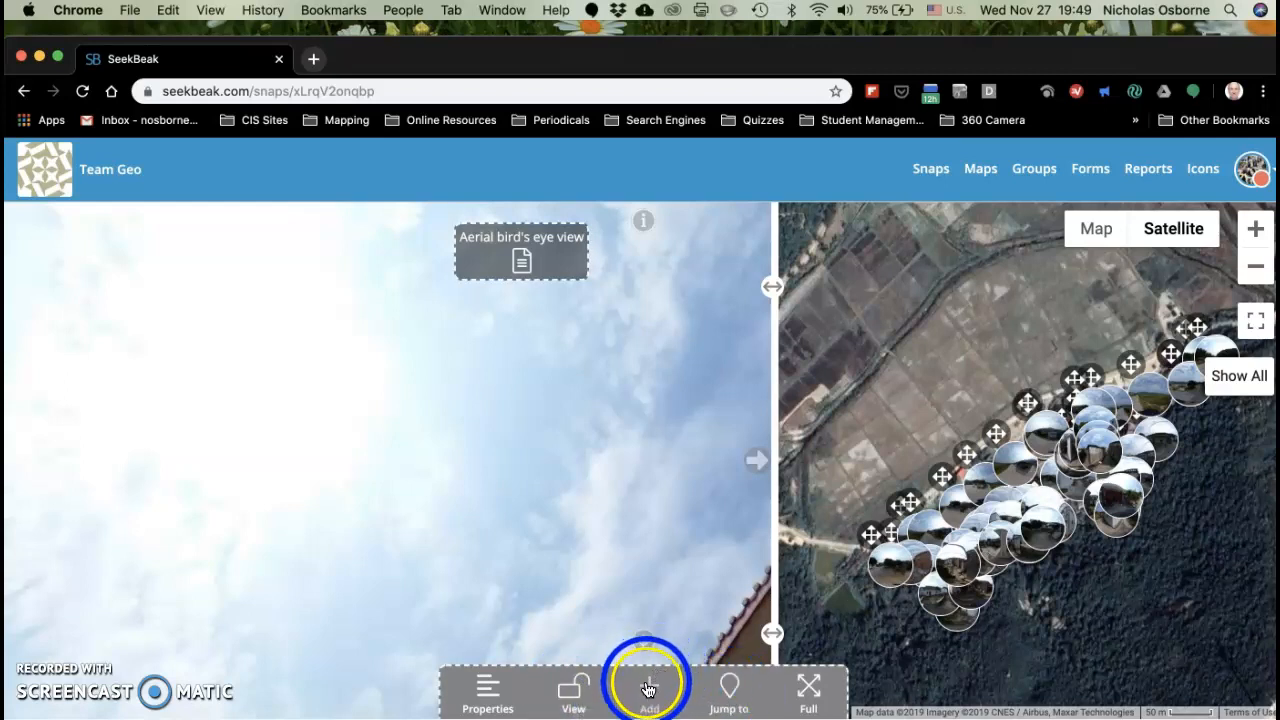
{"action": "left_click", "coordinate": [518, 463]}
{"action": "left_click", "coordinate": [412, 368]}
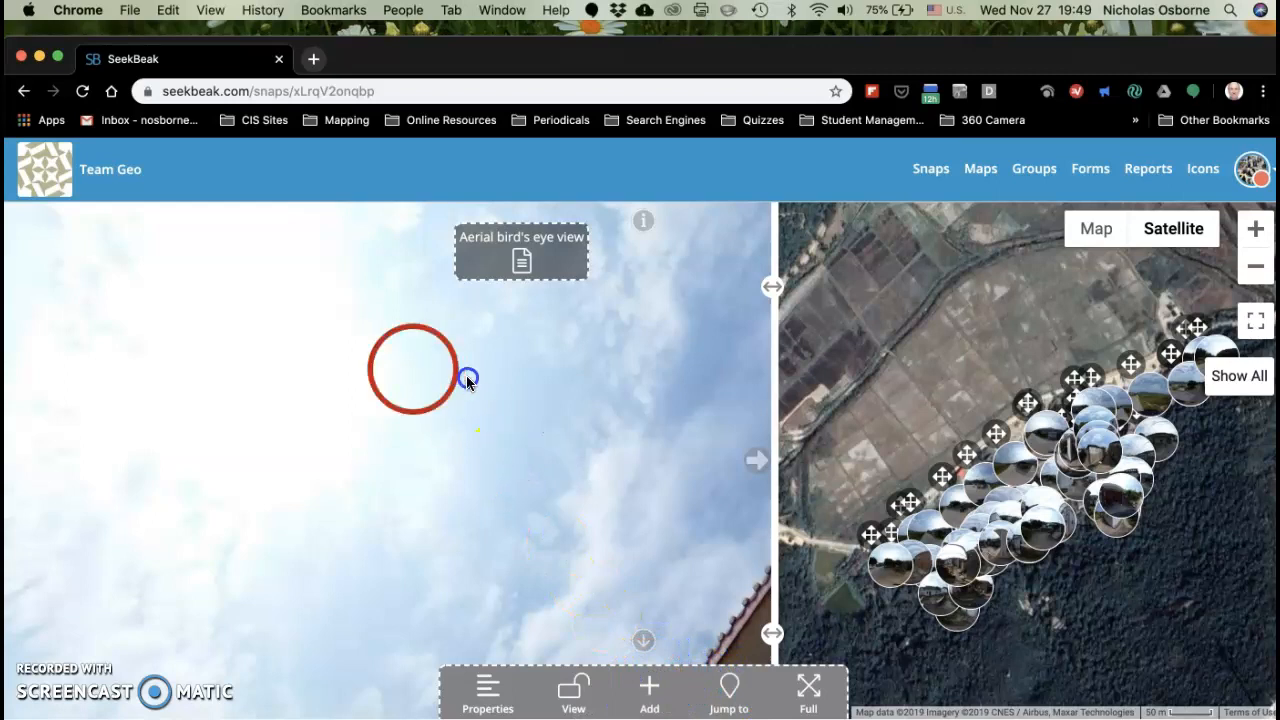
{"action": "left_click", "coordinate": [554, 382]}
{"action": "left_click", "coordinate": [519, 377]}
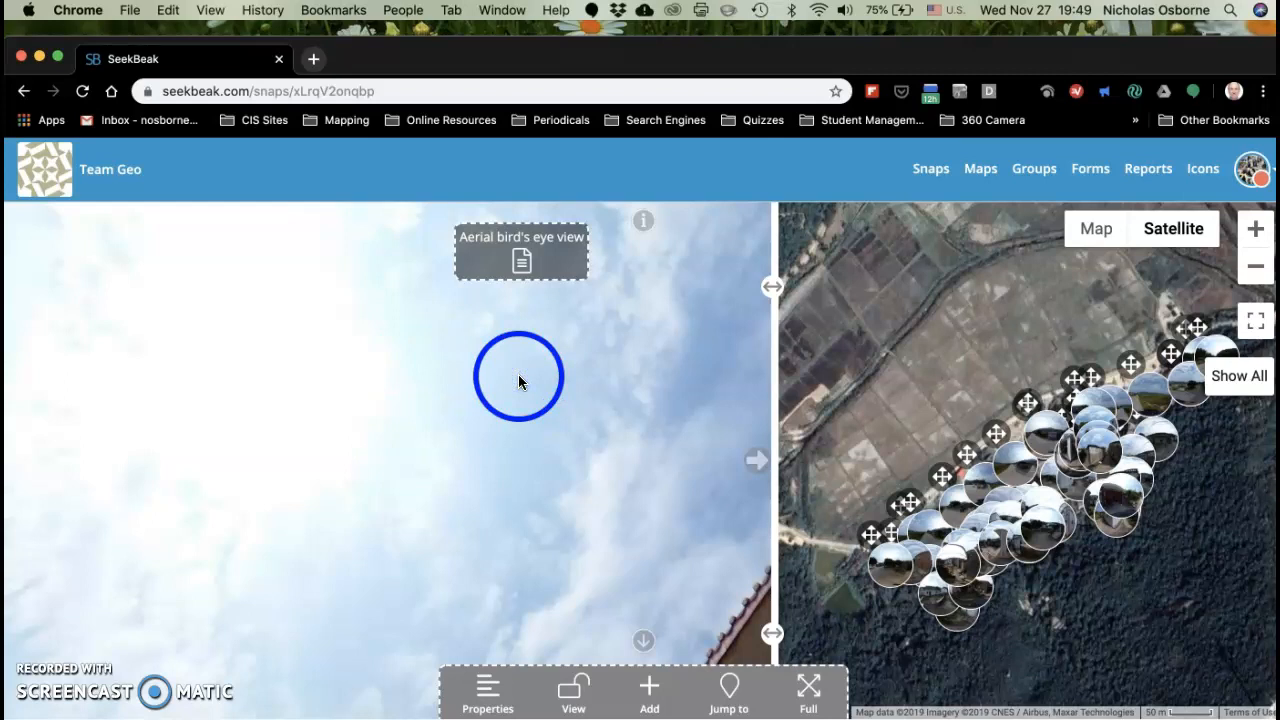
{"action": "left_click", "coordinate": [526, 386]}
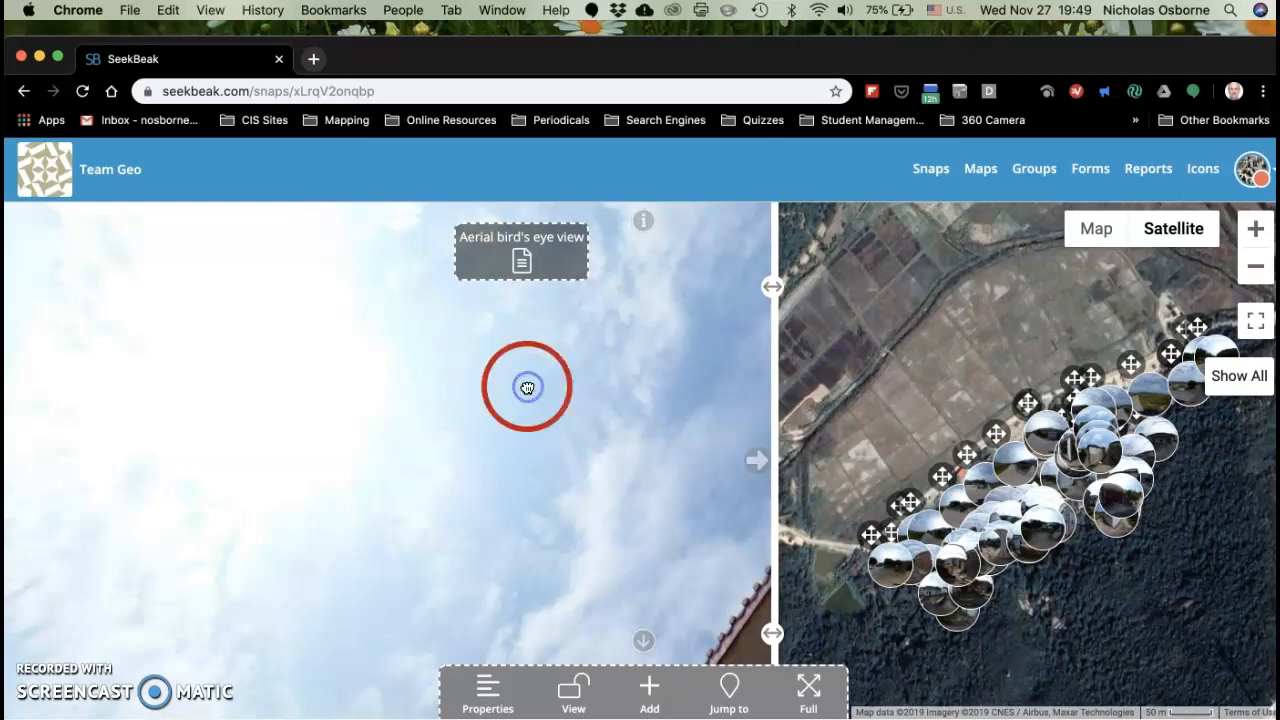
{"action": "left_click", "coordinate": [649, 686]}
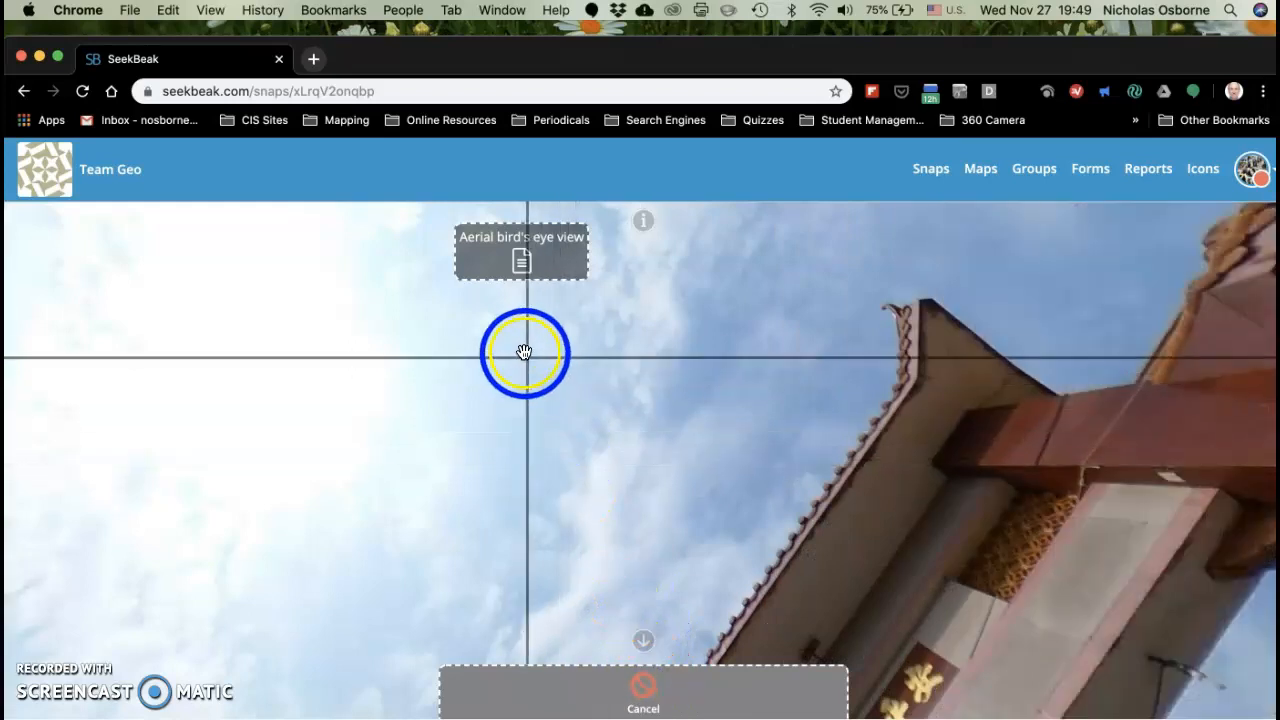
{"action": "left_click", "coordinate": [520, 352]}
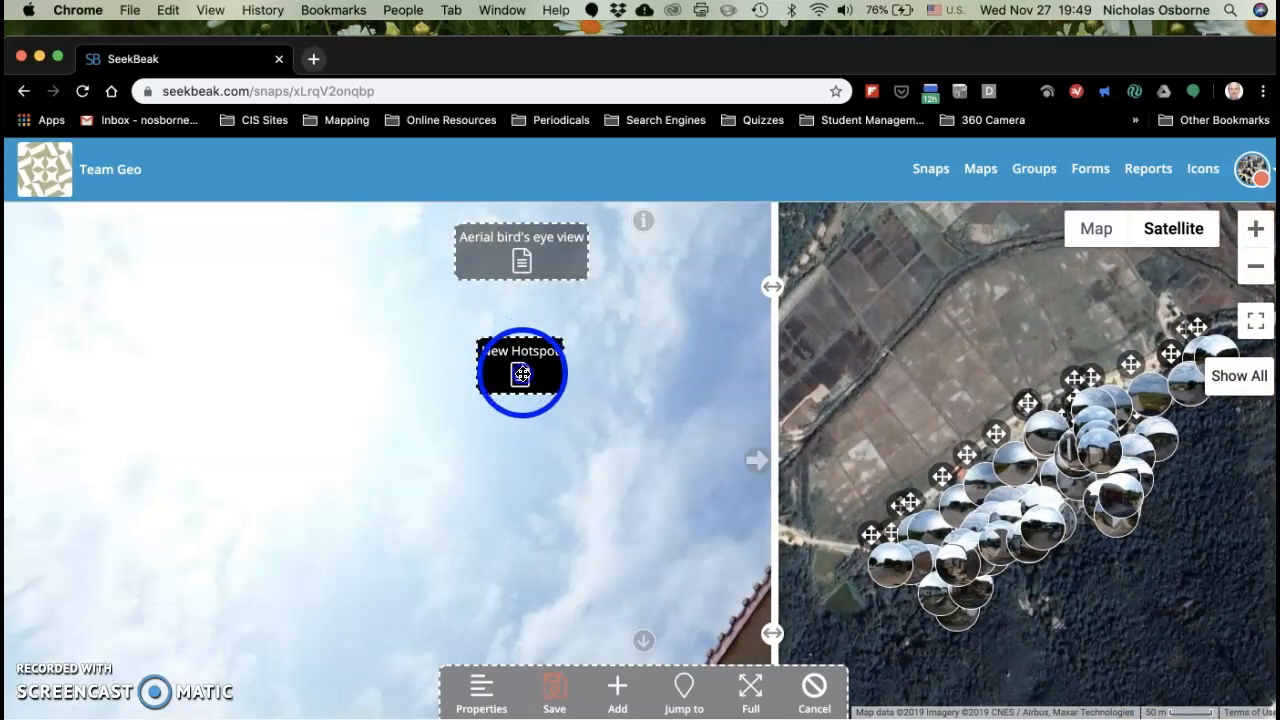
Step: Name the new hotspot "Oblique view" and accept its settings
{"action": "left_click", "coordinate": [521, 373]}
{"action": "left_click", "coordinate": [149, 246]}
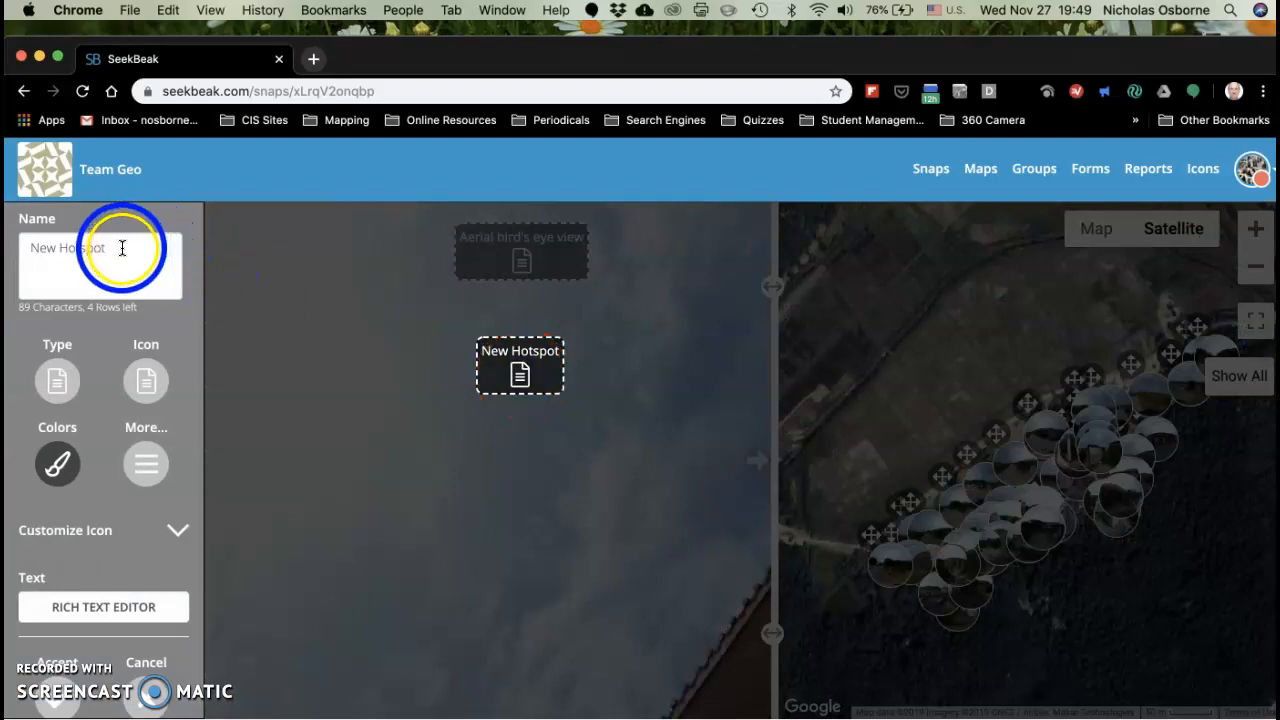
{"action": "key", "text": "BackSpace"}
{"action": "key", "text": "BackSpace"}
{"action": "key", "text": "BackSpace"}
{"action": "key", "text": "BackSpace"}
{"action": "key", "text": "BackSpace"}
{"action": "key", "text": "BackSpace"}
{"action": "key", "text": "BackSpace"}
{"action": "key", "text": "BackSpace"}
{"action": "key", "text": "BackSpace"}
{"action": "key", "text": "BackSpace"}
{"action": "key", "text": "BackSpace"}
{"action": "type", "text": "Obli"}
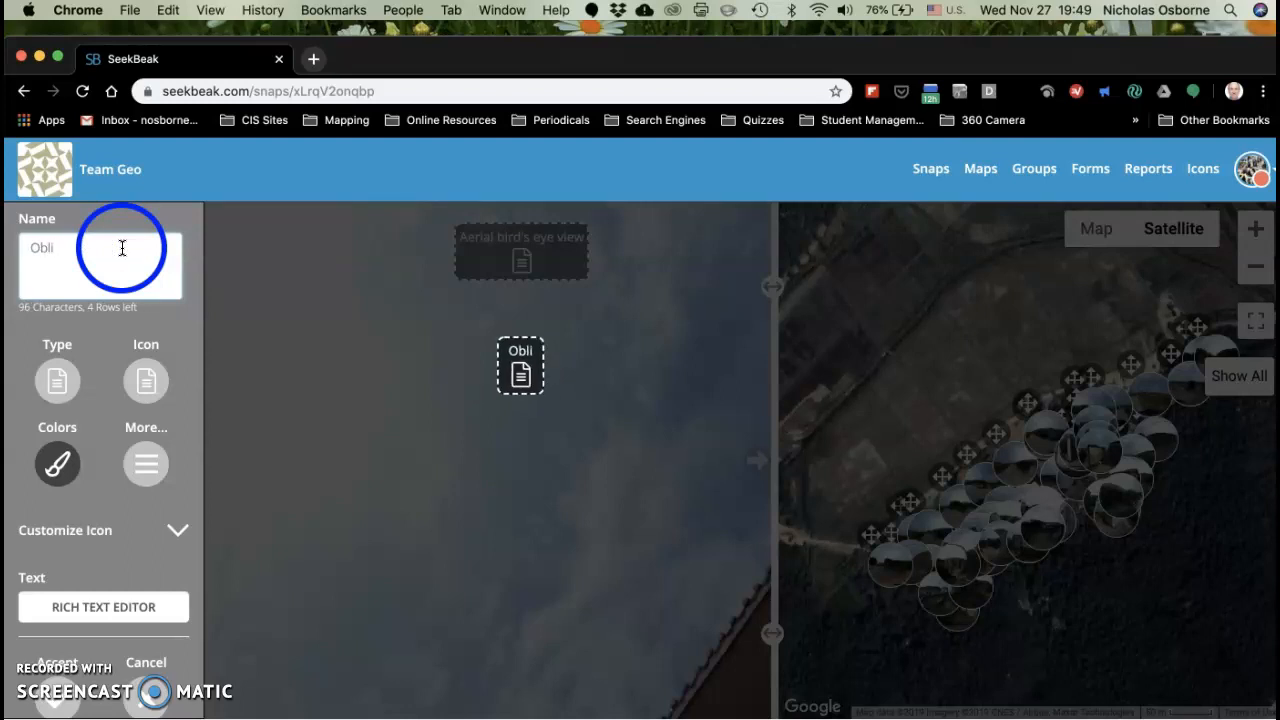
{"action": "type", "text": "que"}
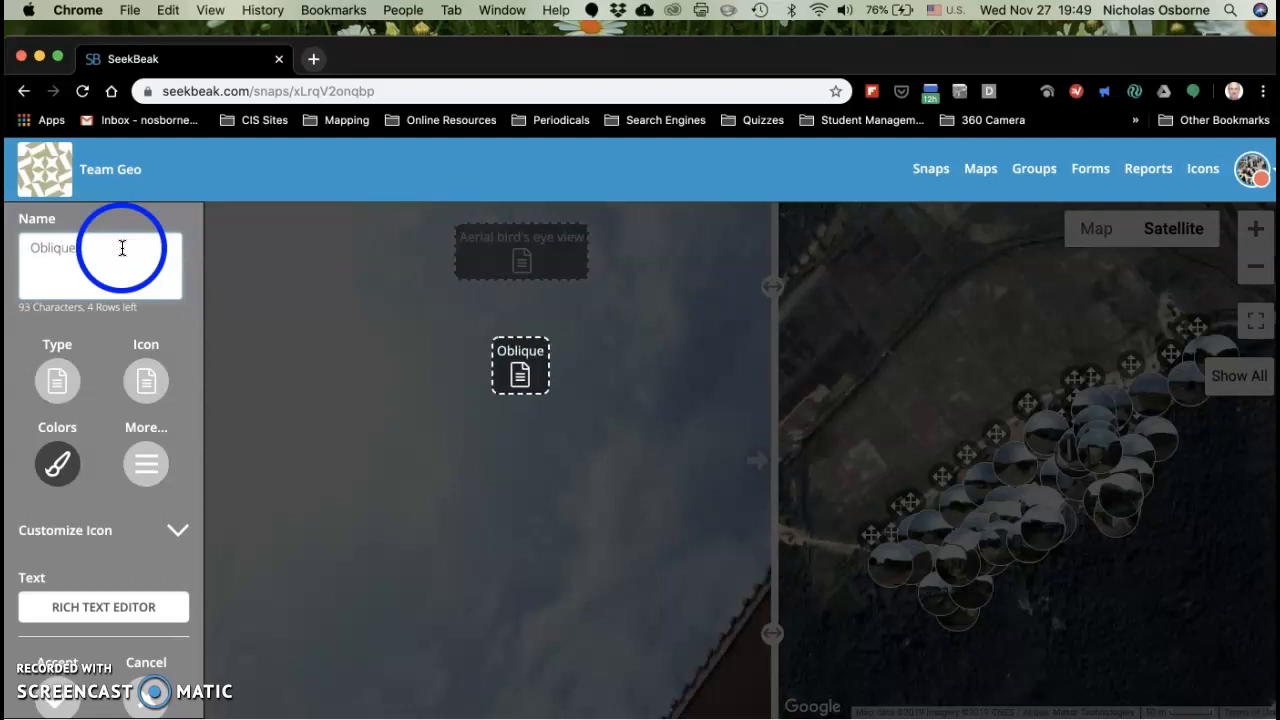
{"action": "type", "text": " v"}
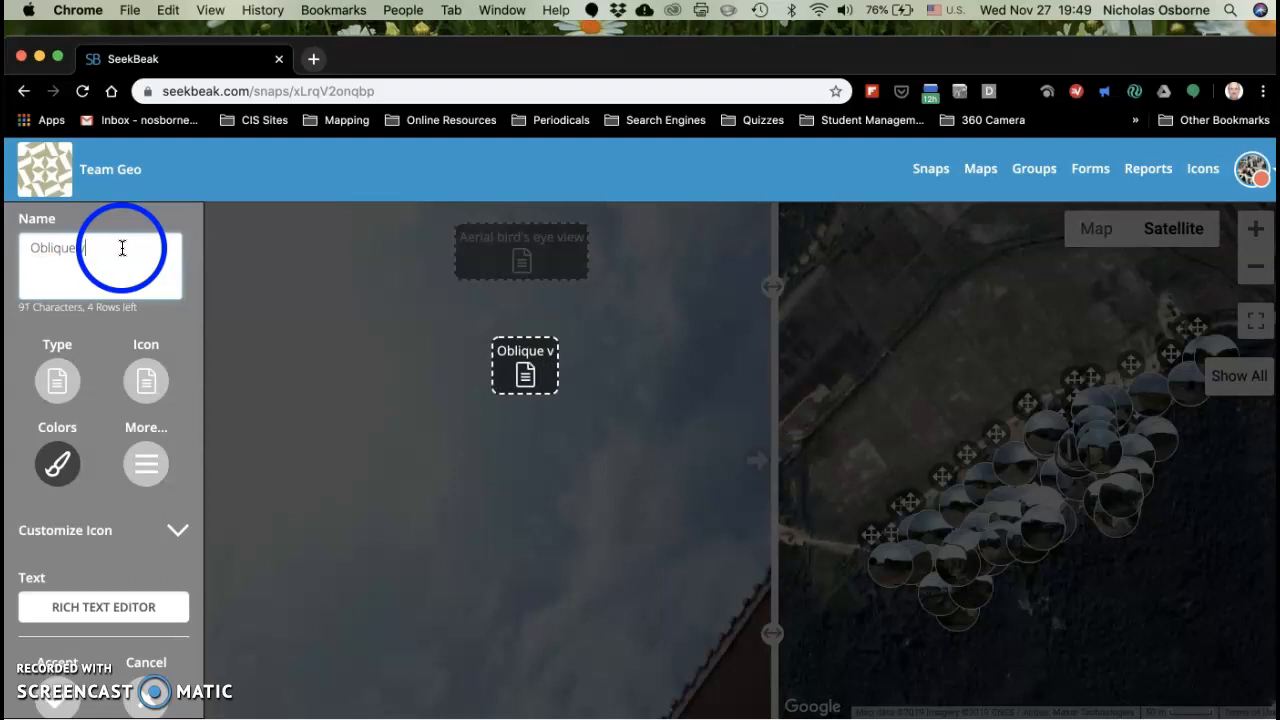
{"action": "type", "text": "iew"}
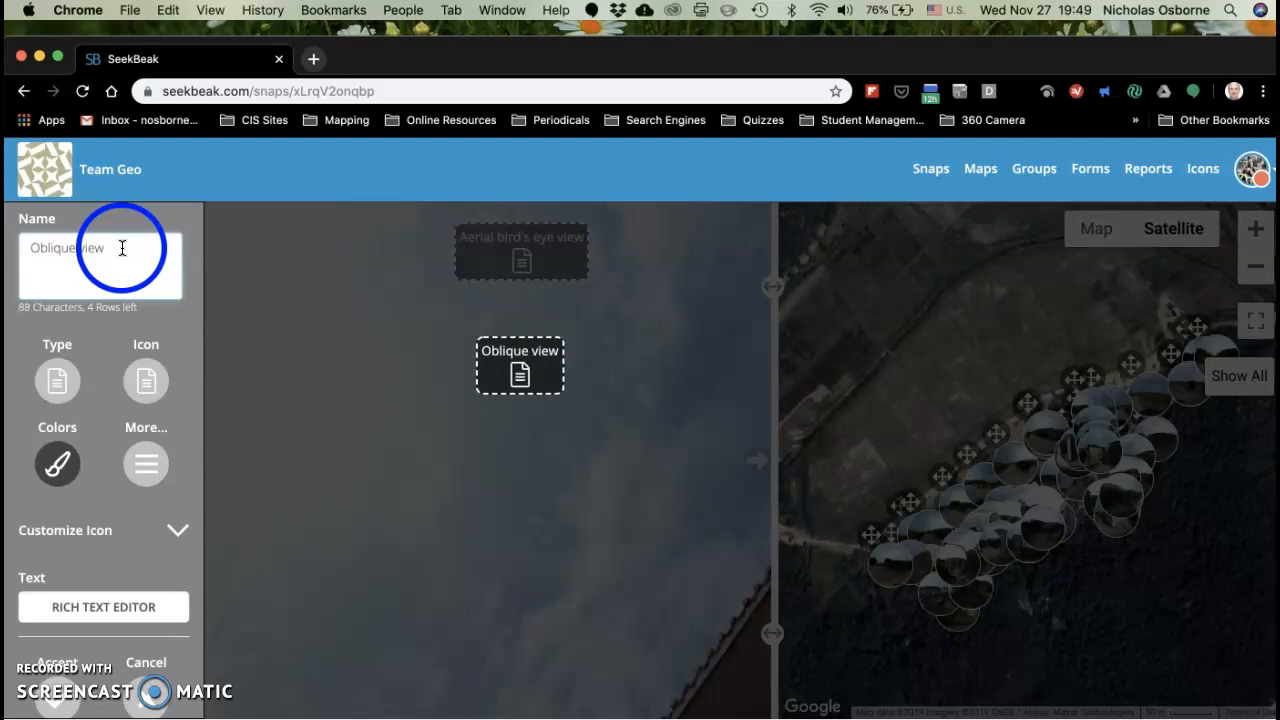
{"action": "left_click", "coordinate": [101, 254]}
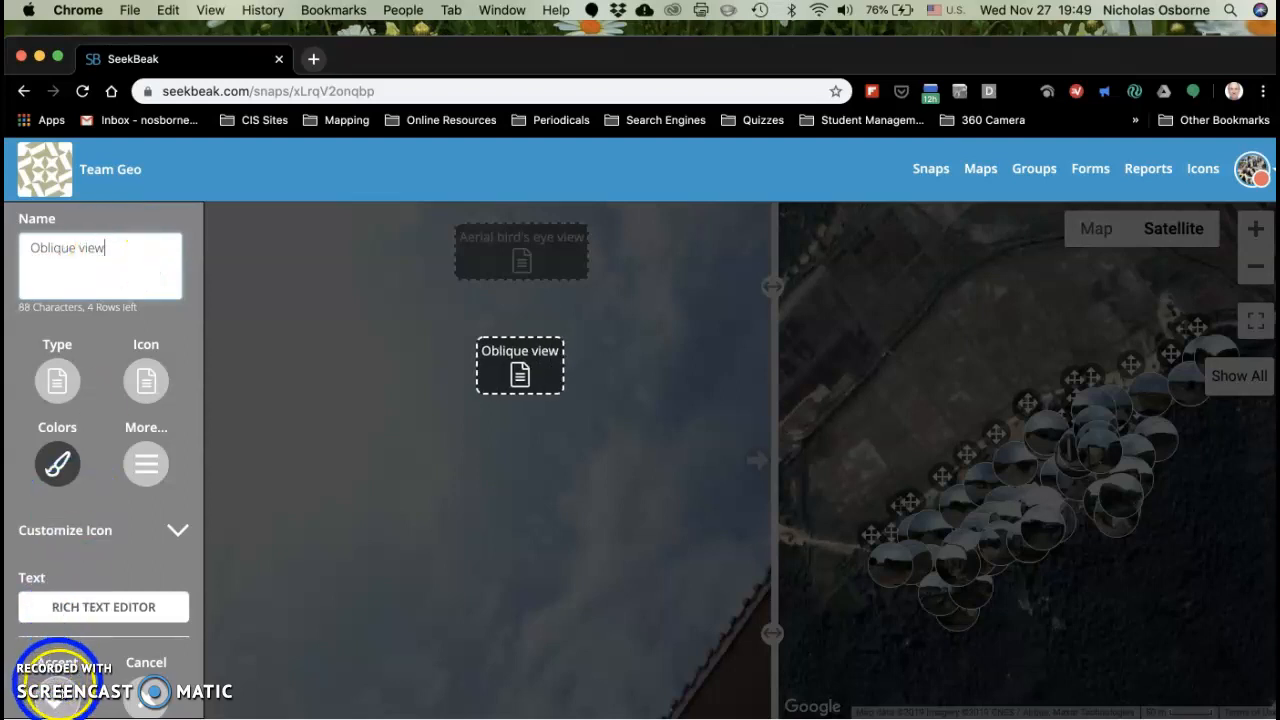
{"action": "left_click", "coordinate": [58, 695]}
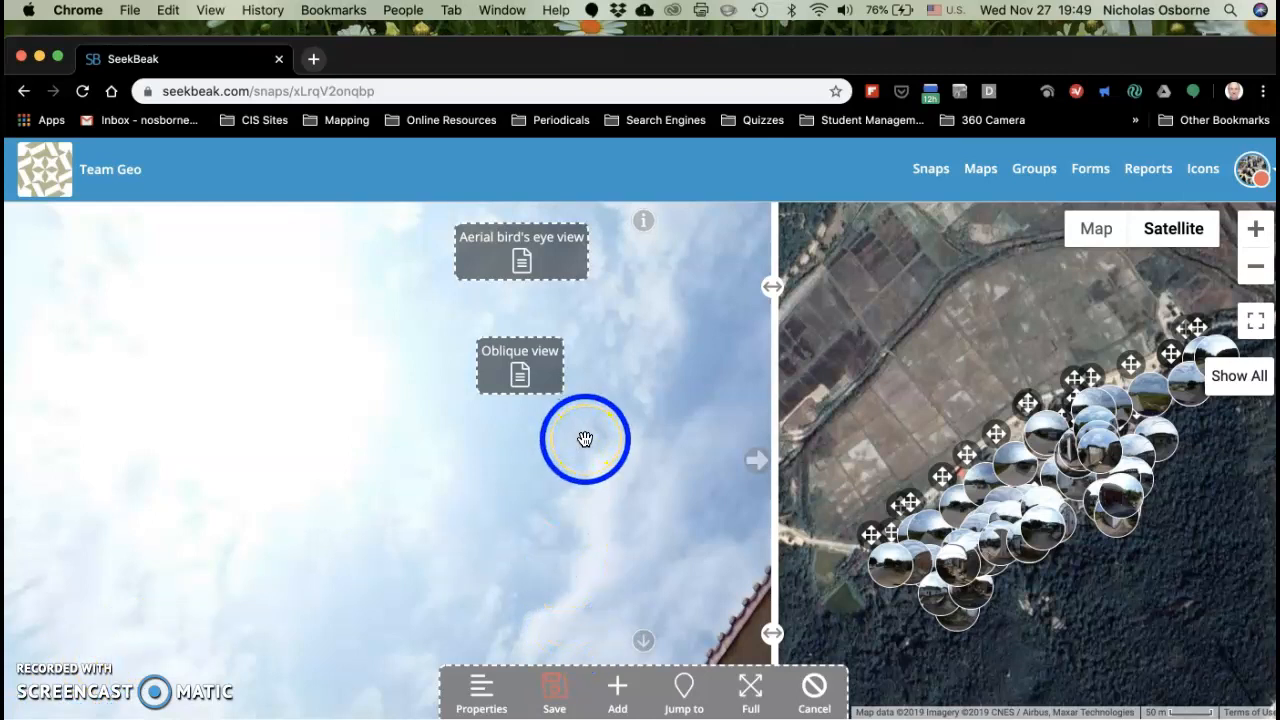
Step: Open the "Aerial bird's eye view" hotspot for editing and change its type to Image
{"action": "left_click", "coordinate": [522, 260]}
{"action": "left_click", "coordinate": [522, 260]}
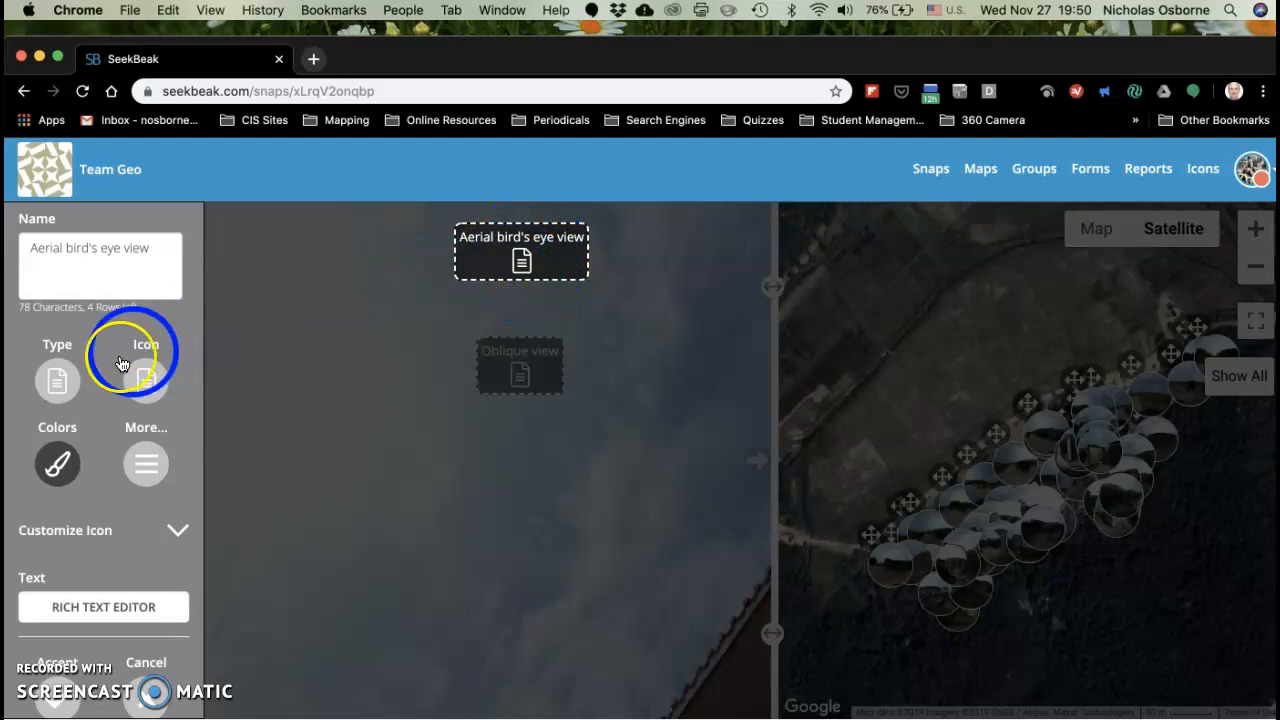
{"action": "left_click", "coordinate": [63, 380]}
{"action": "left_click", "coordinate": [57, 410]}
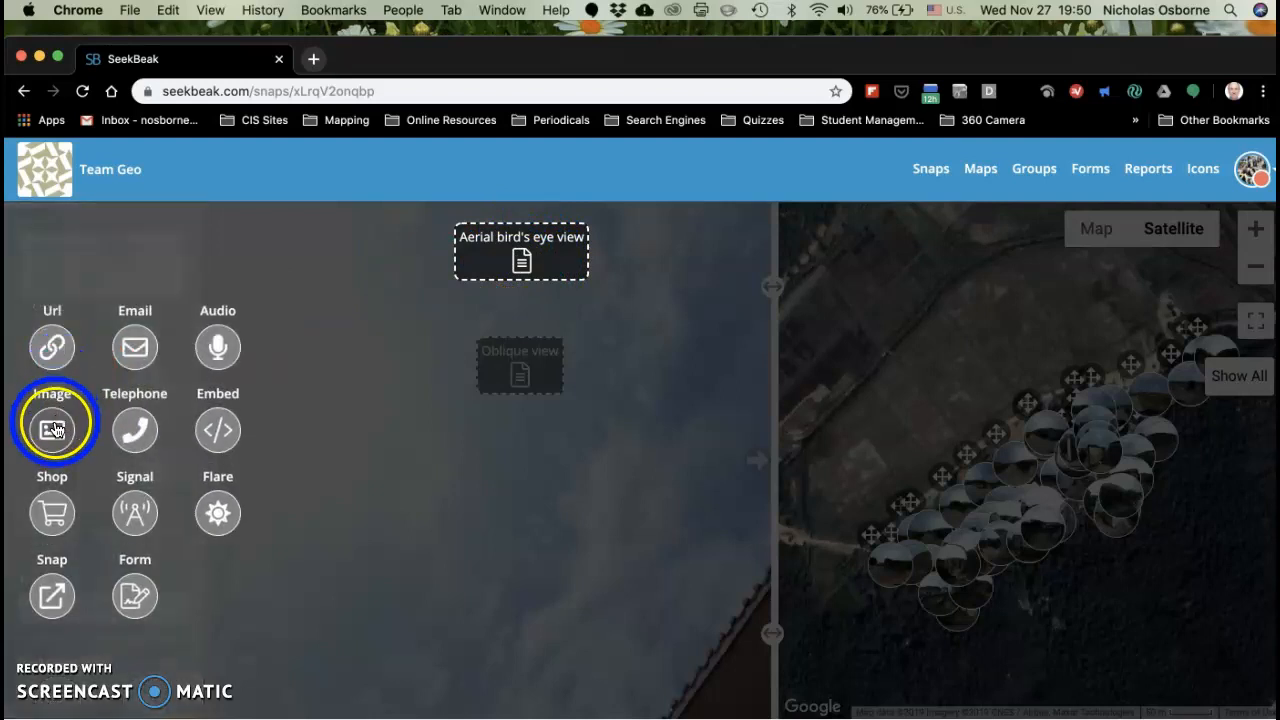
{"action": "left_click", "coordinate": [55, 430]}
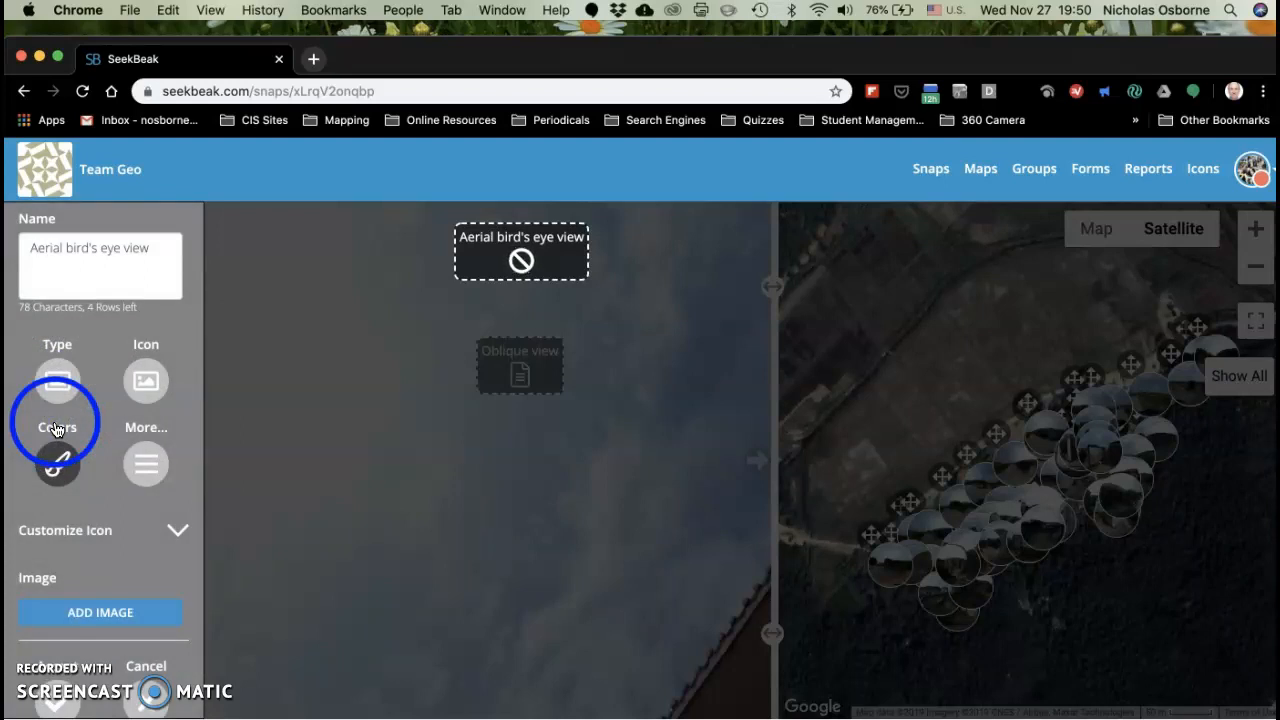
Step: Attach the "Bird's eye view" photo to the hotspot as its first image and add "Oblique view" as the second
{"action": "left_click", "coordinate": [104, 612]}
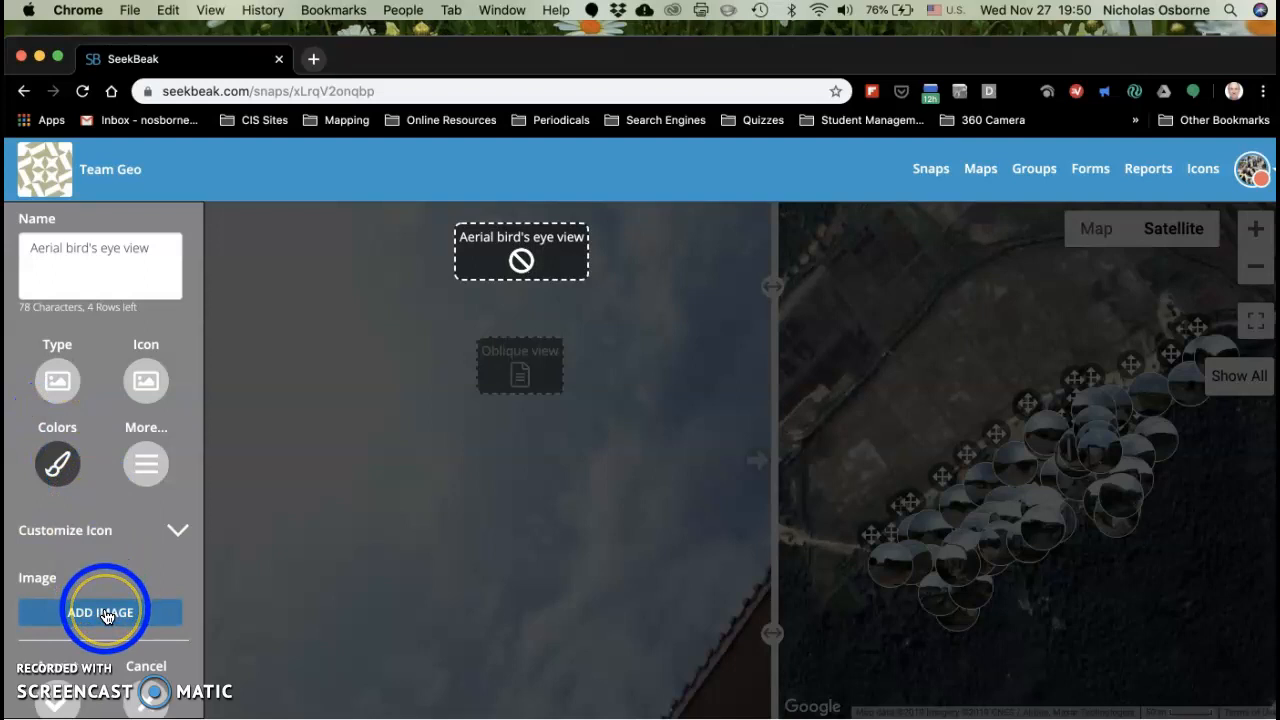
{"action": "left_click", "coordinate": [104, 612]}
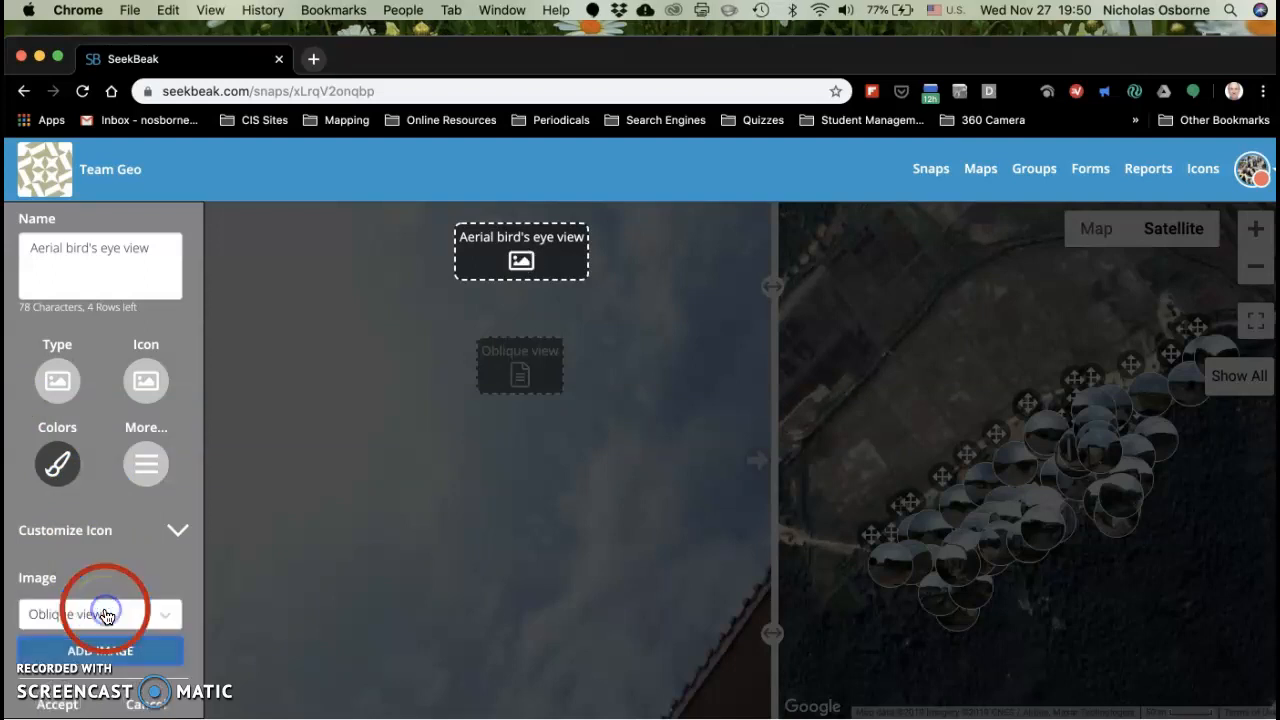
{"action": "left_click", "coordinate": [107, 616]}
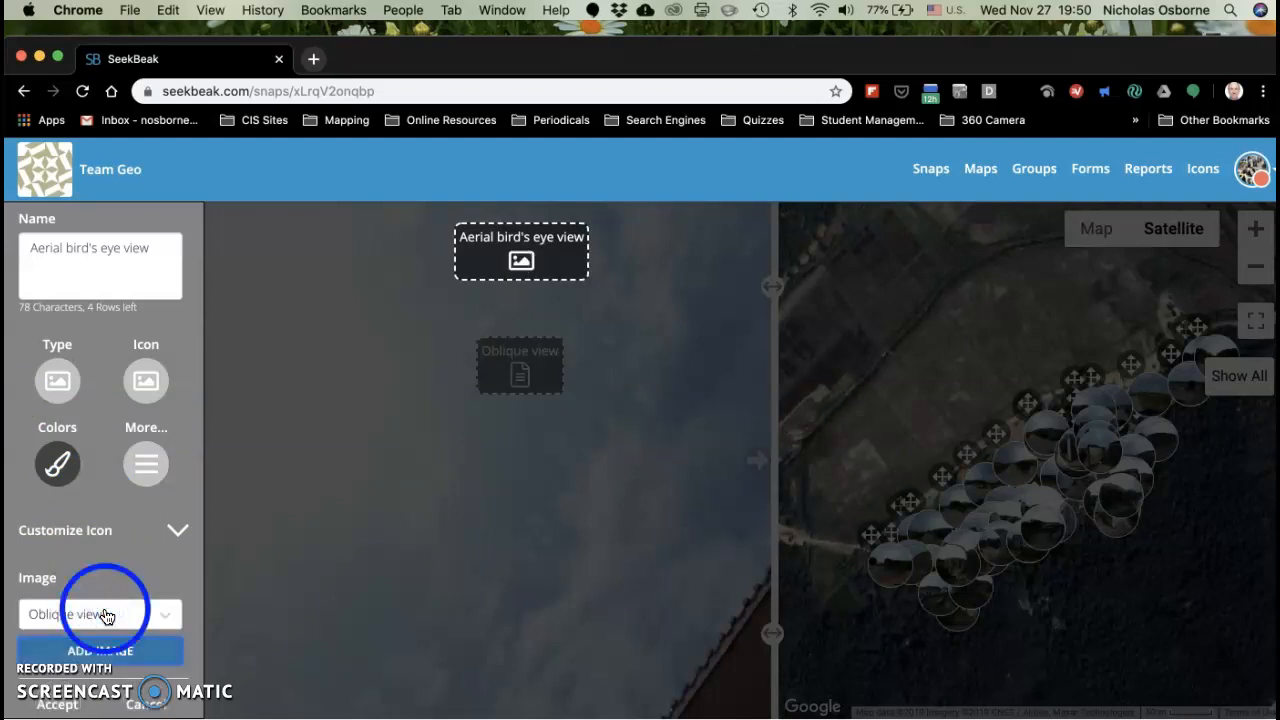
{"action": "left_click", "coordinate": [164, 612]}
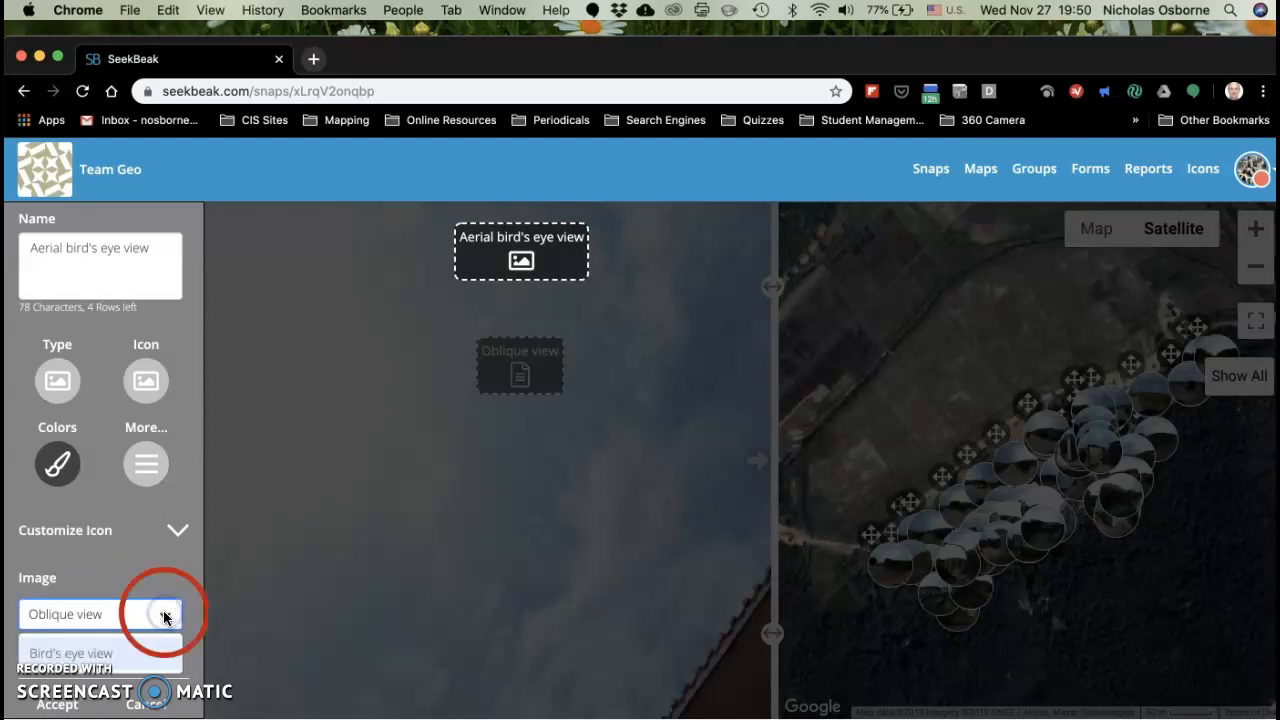
{"action": "left_click", "coordinate": [121, 652]}
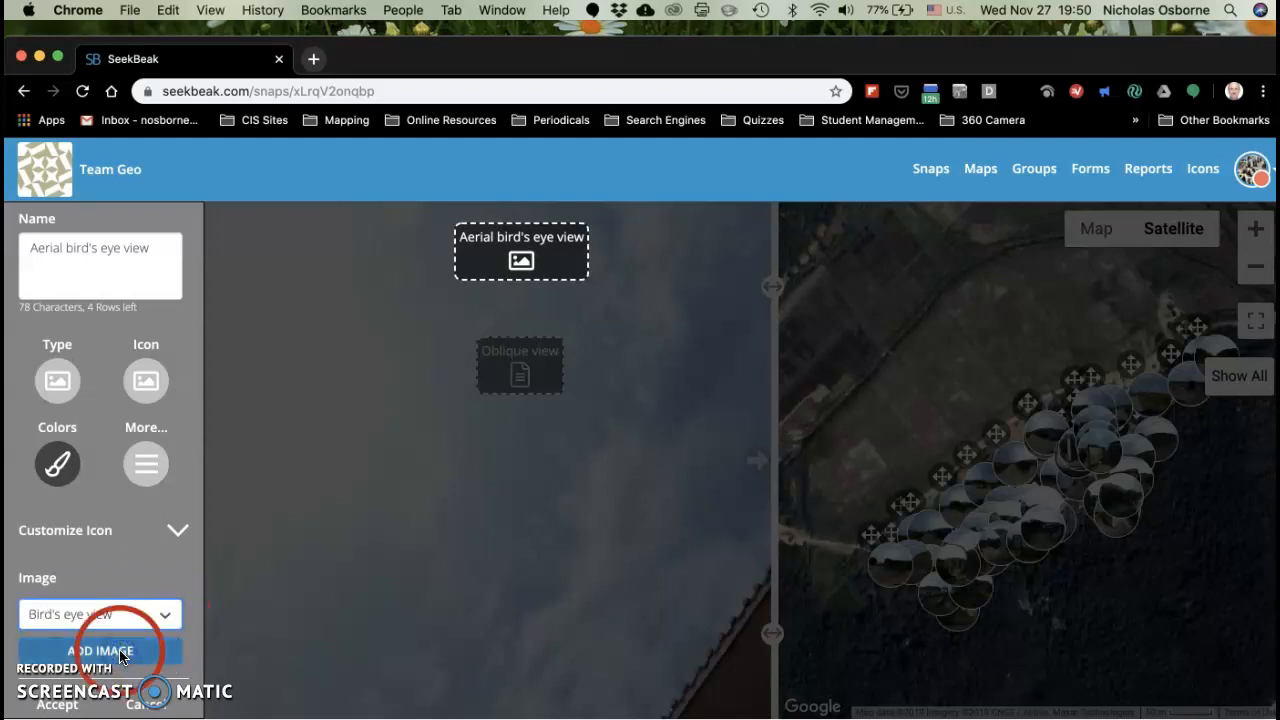
{"action": "left_click", "coordinate": [121, 652]}
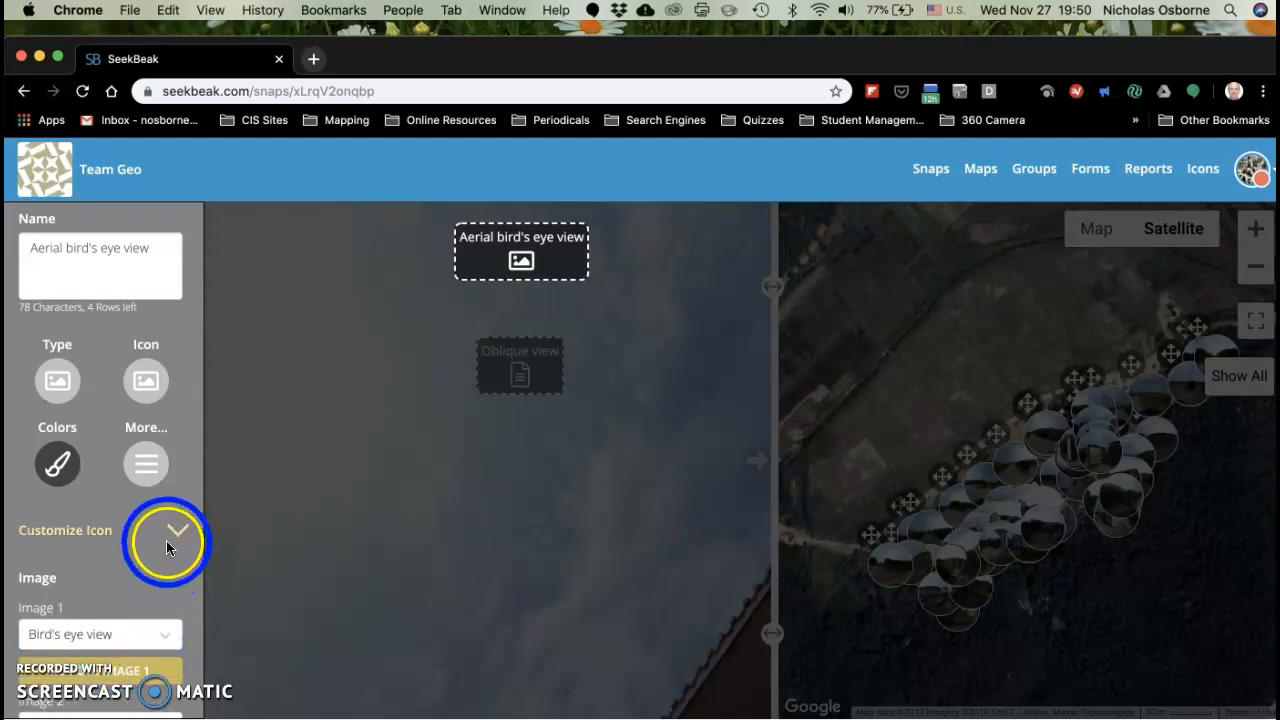
Step: Remove the second image, "Oblique view", from the "Aerial bird's eye view" hotspot and accept the hotspot's settings
{"action": "scroll", "coordinate": [166, 545], "scroll_direction": "down", "scroll_amount": 3}
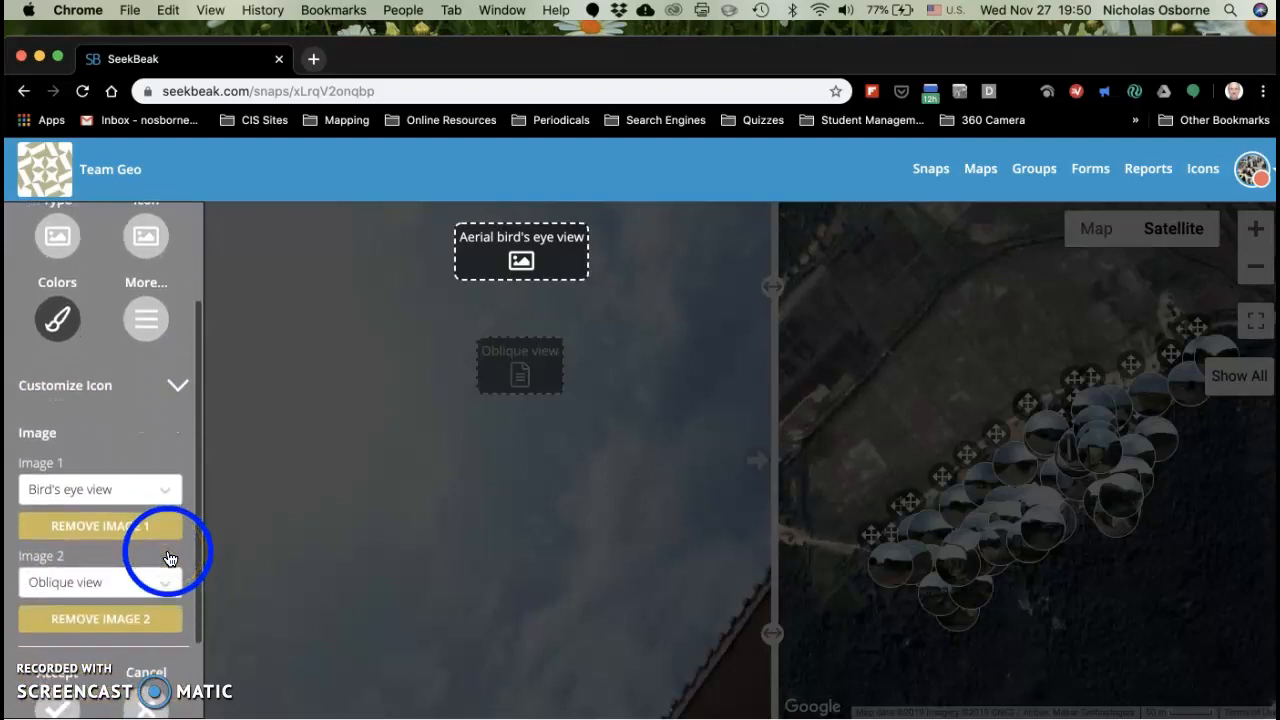
{"action": "left_click", "coordinate": [58, 588]}
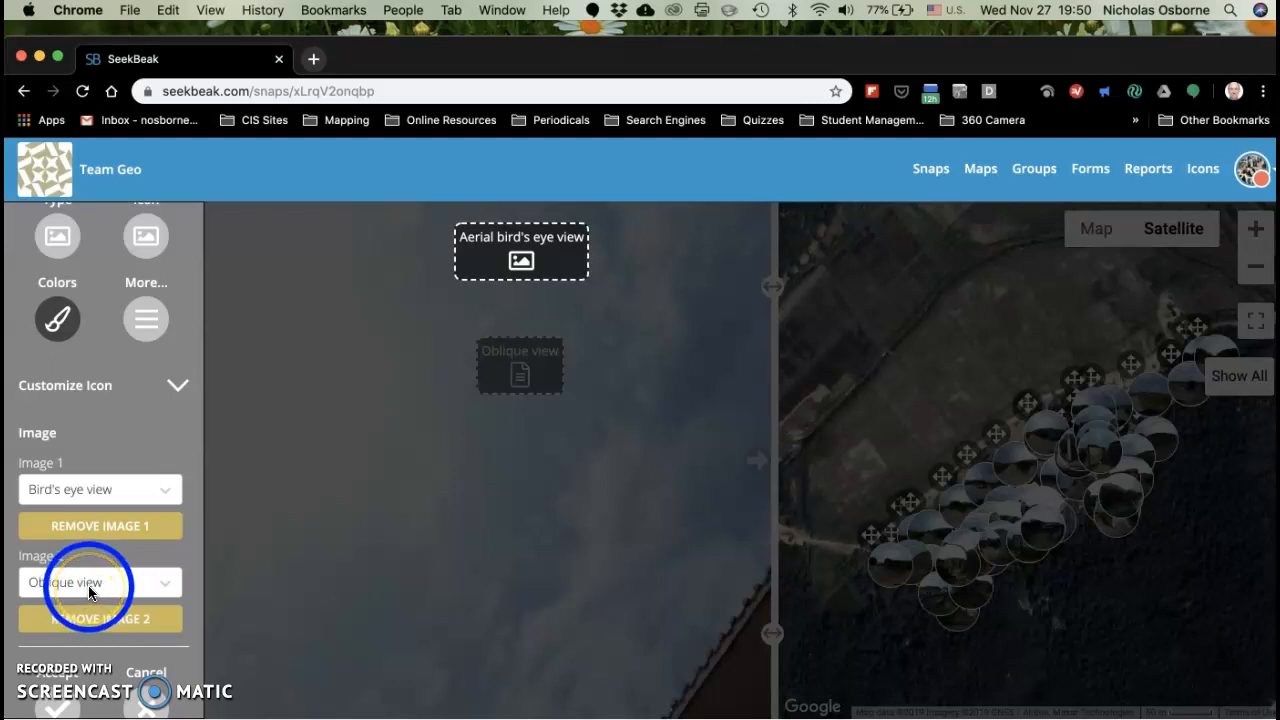
{"action": "left_click", "coordinate": [96, 621]}
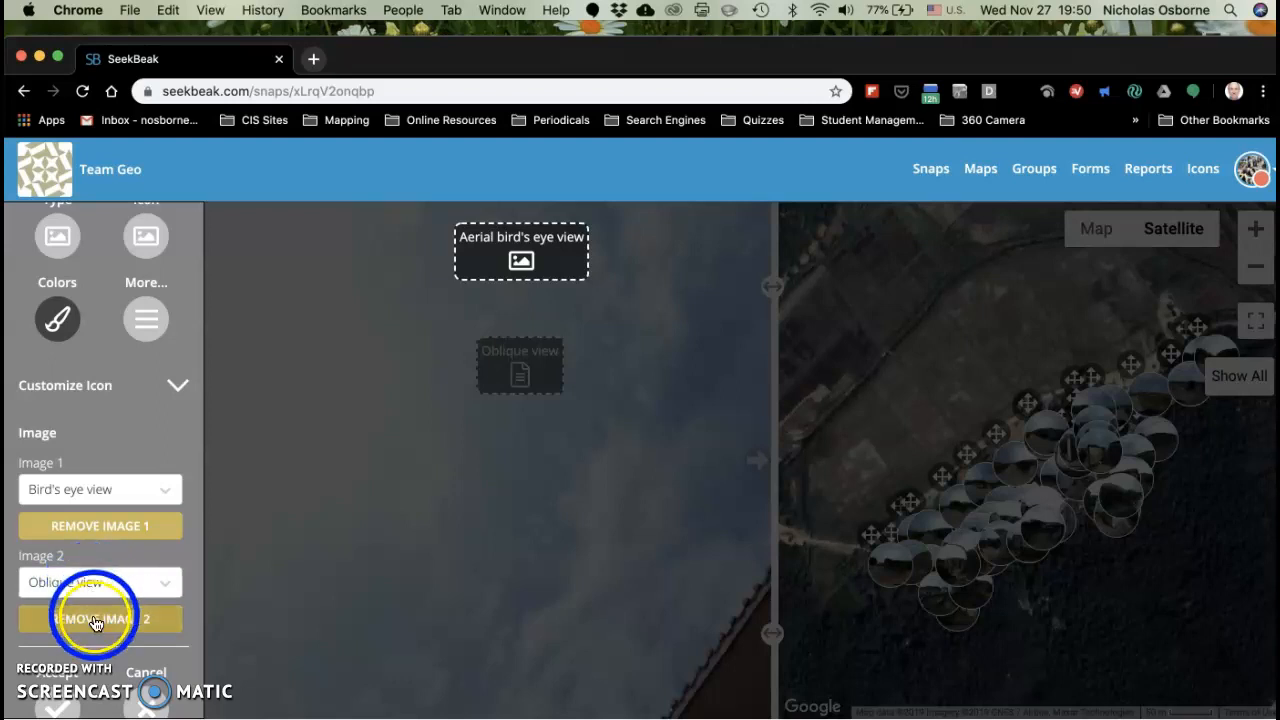
{"action": "left_click", "coordinate": [96, 621]}
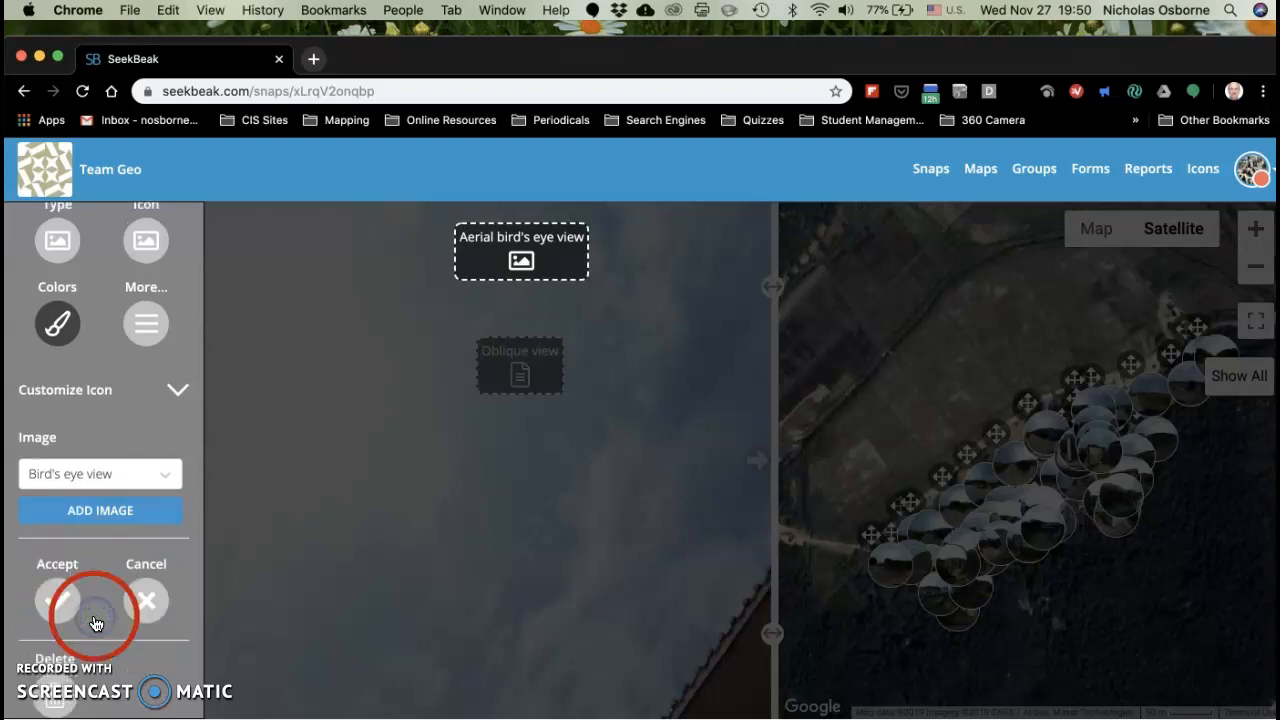
{"action": "left_click", "coordinate": [55, 598]}
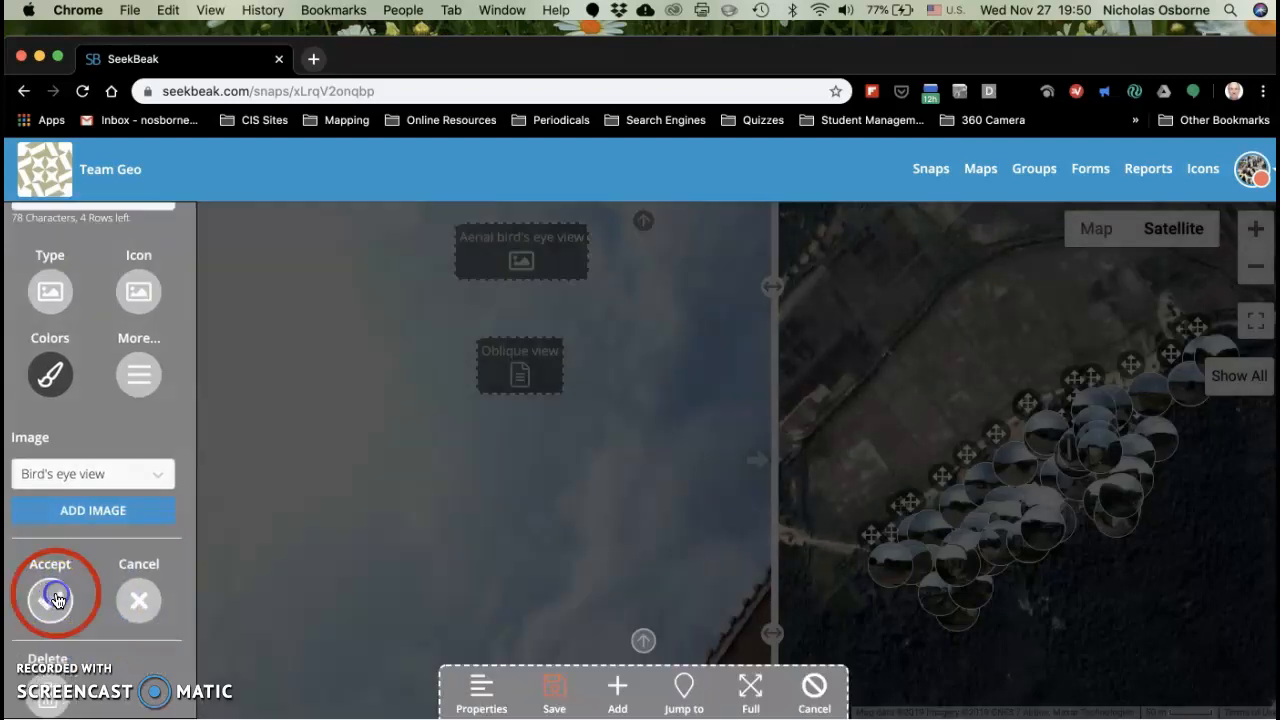
Step: Save the hotspot changes and preview the image of the "Aerial bird's eye view" hotspot
{"action": "left_click", "coordinate": [558, 700]}
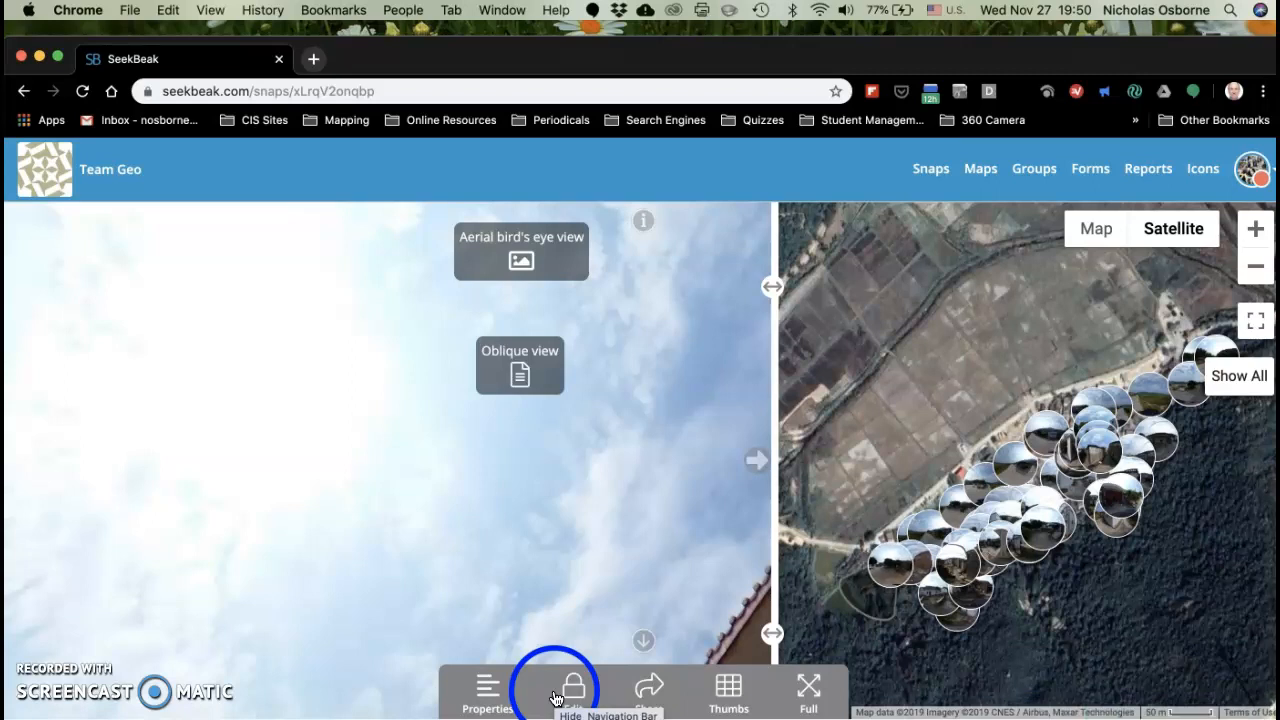
{"action": "left_click", "coordinate": [530, 262]}
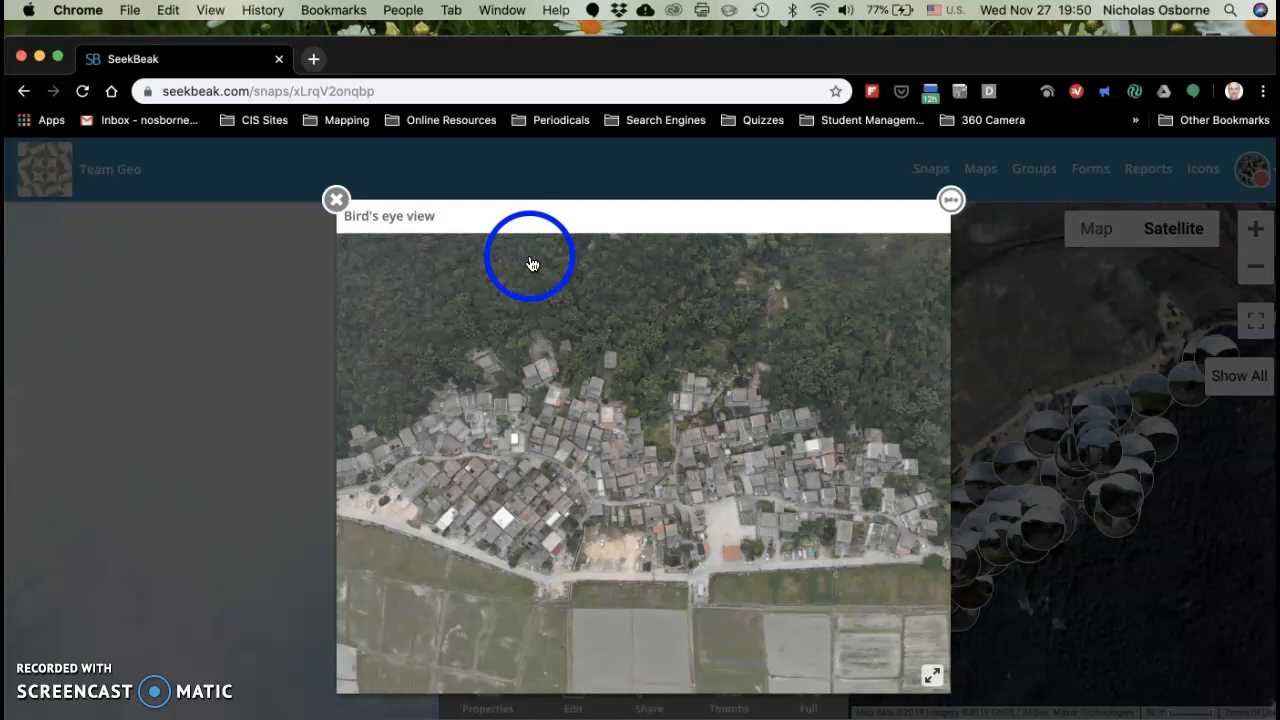
{"action": "left_click", "coordinate": [336, 199]}
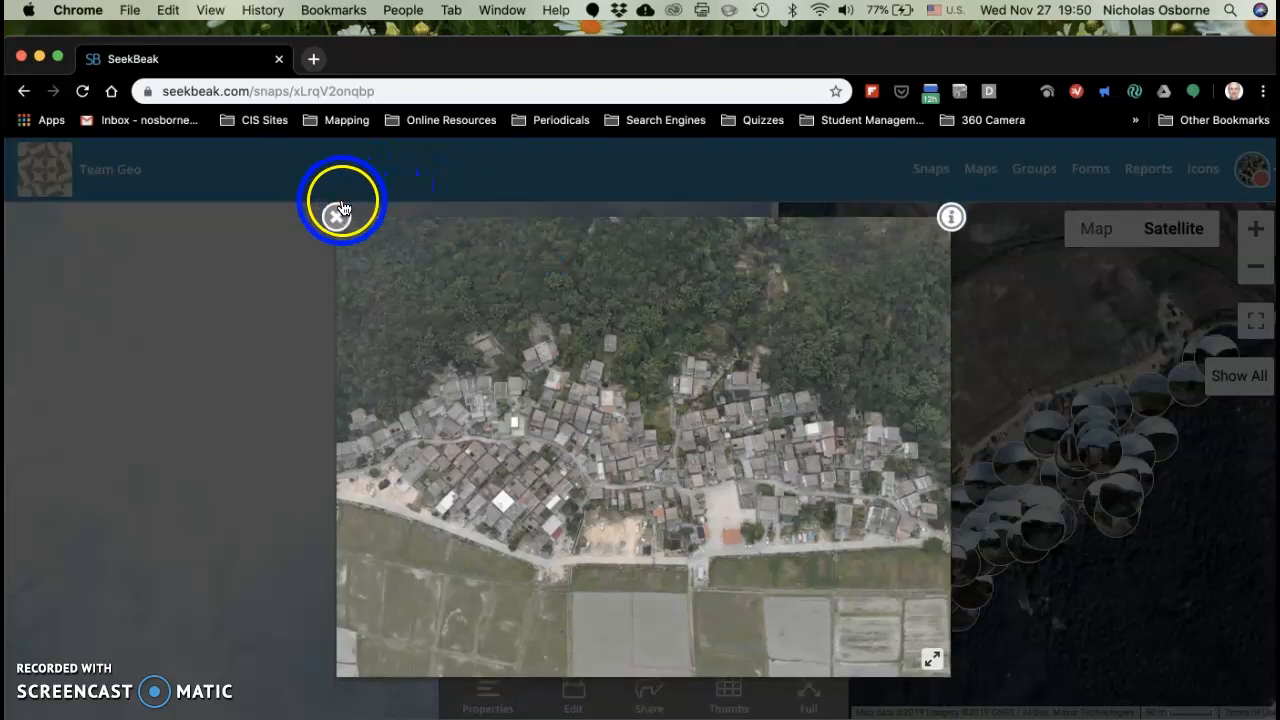
{"action": "left_click", "coordinate": [337, 218]}
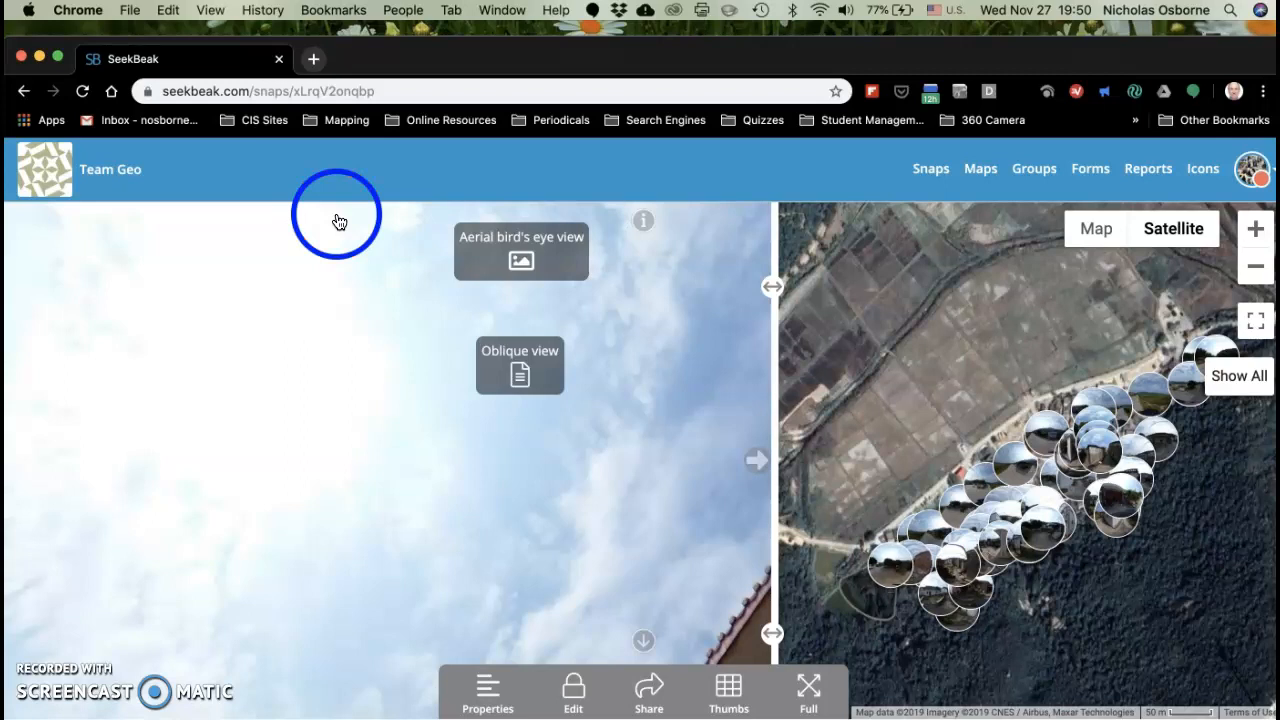
Step: Open the "Oblique view" hotspot for editing, change its type to Image and attach the "Oblique view" photo
{"action": "left_click", "coordinate": [577, 703]}
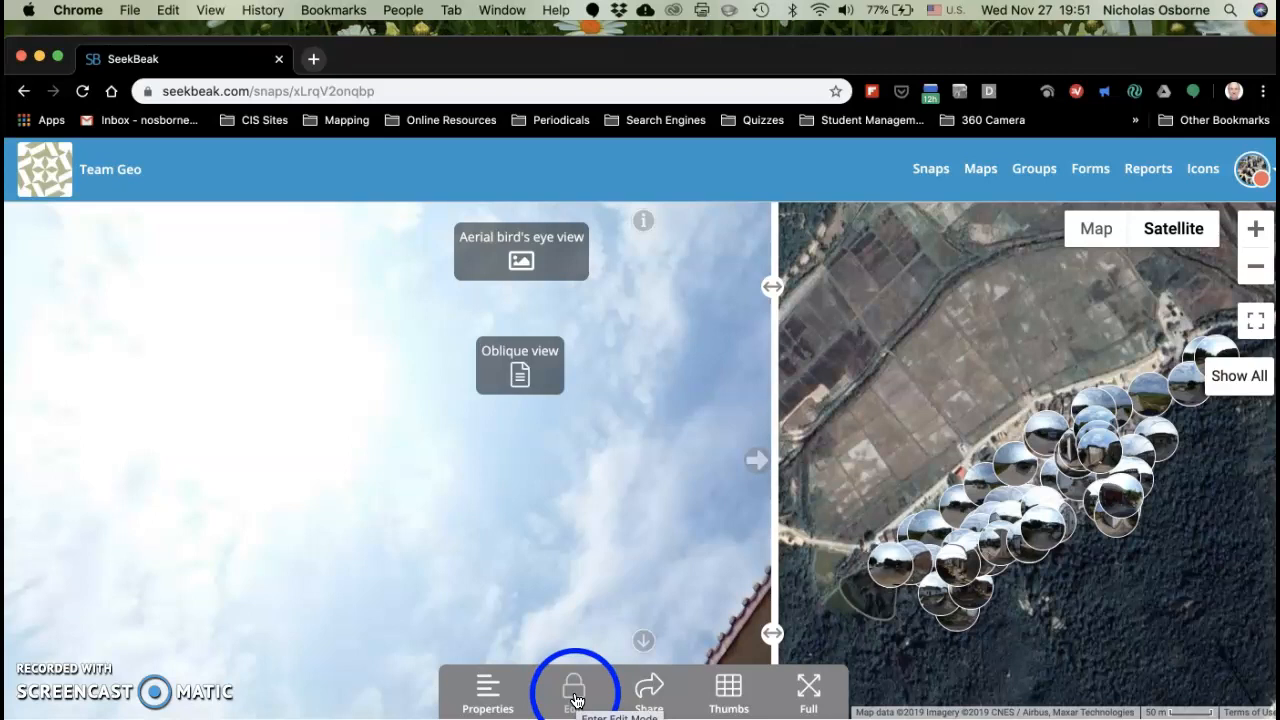
{"action": "left_click", "coordinate": [577, 700]}
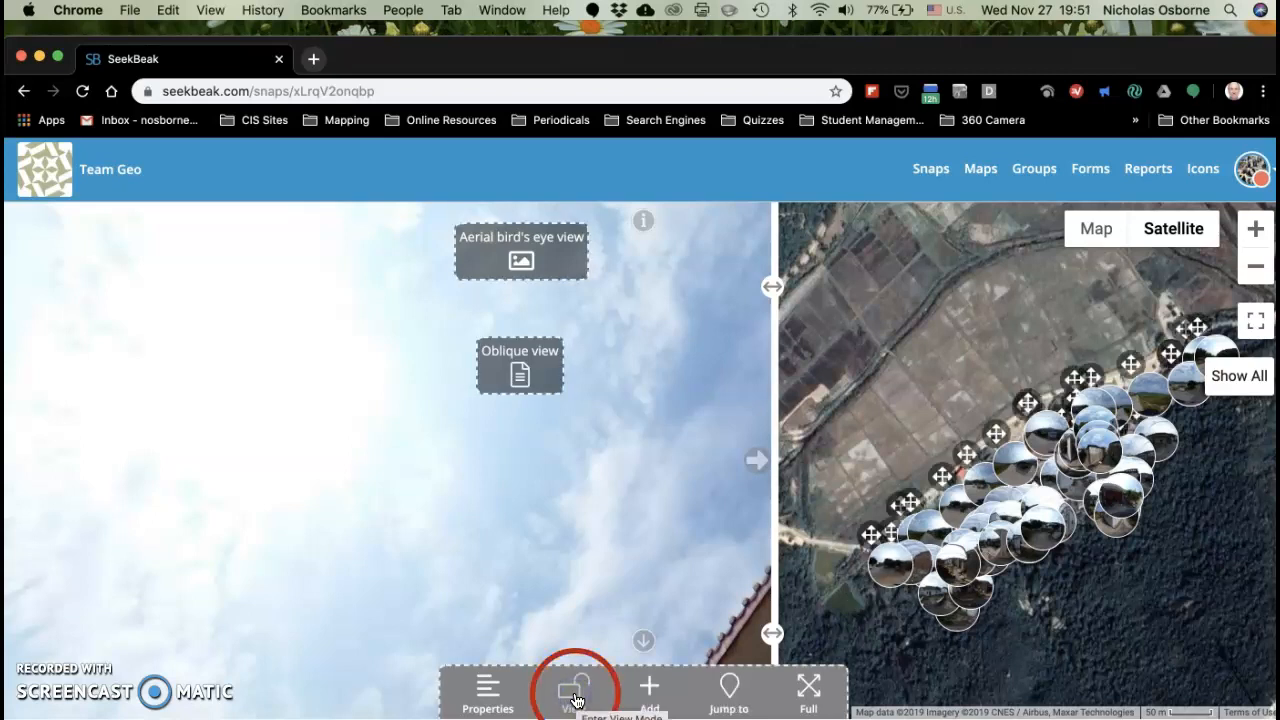
{"action": "left_click", "coordinate": [522, 372]}
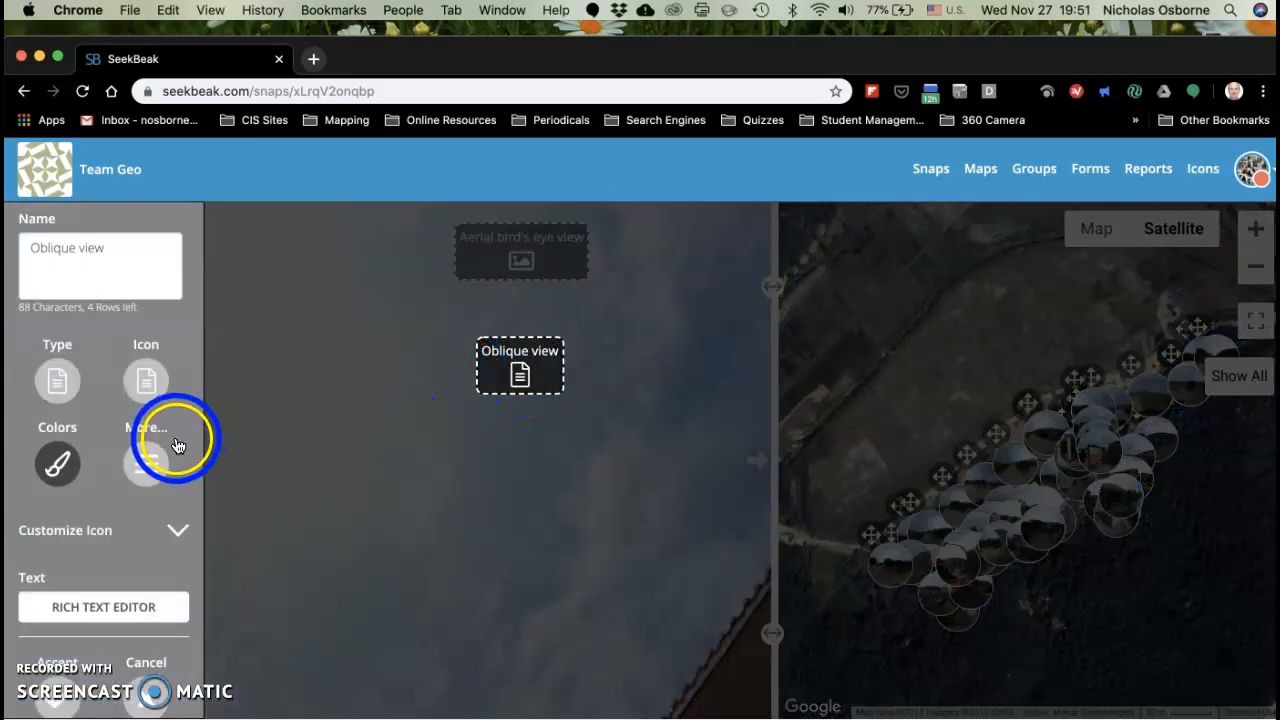
{"action": "left_click", "coordinate": [60, 382]}
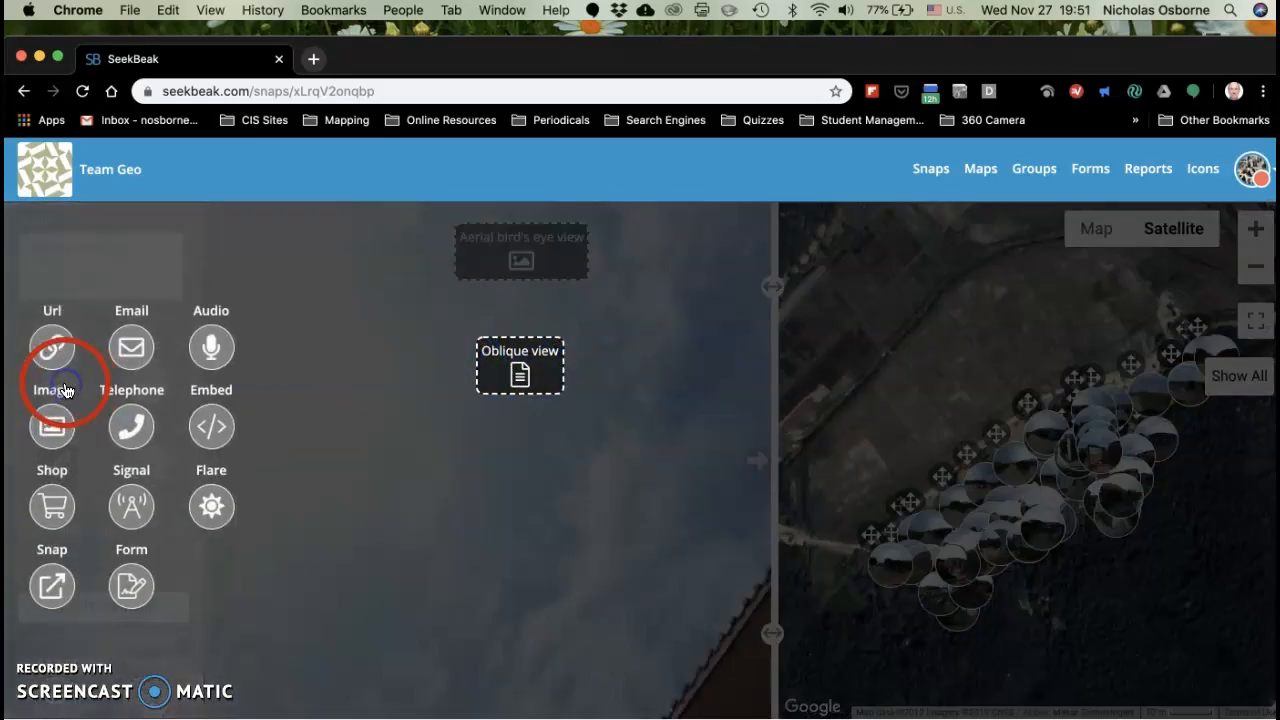
{"action": "left_click", "coordinate": [54, 436]}
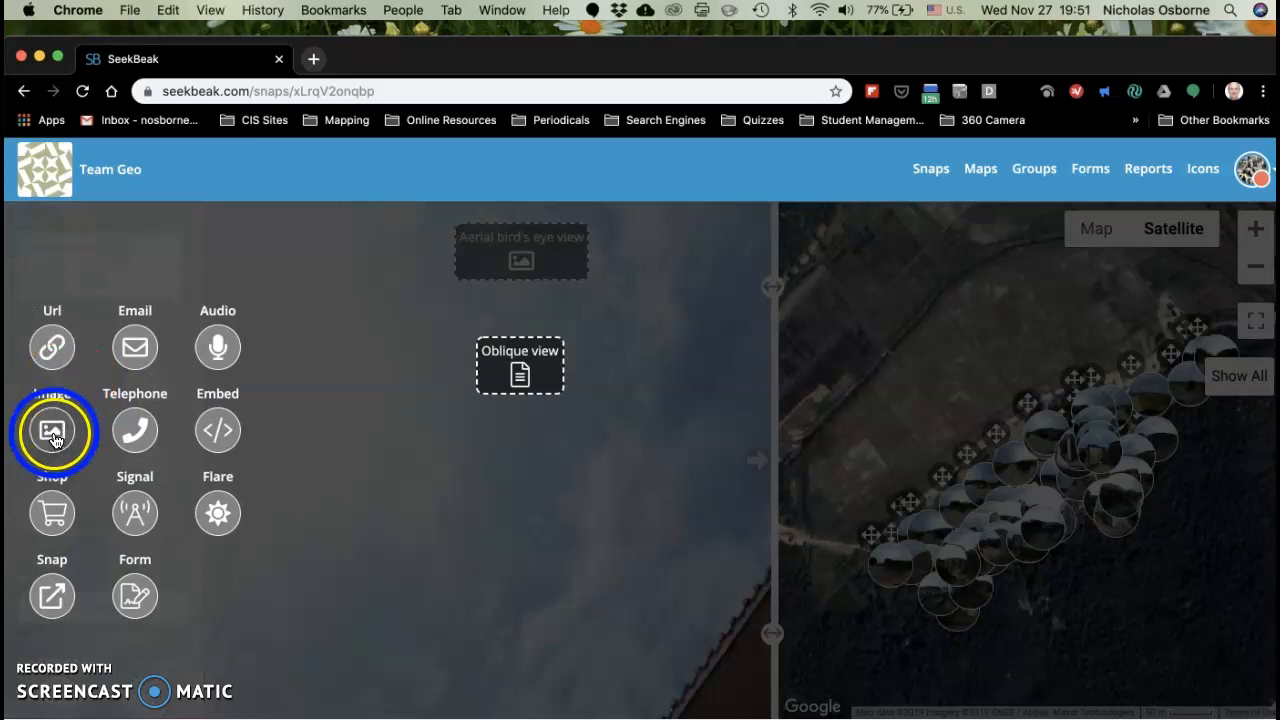
{"action": "left_click", "coordinate": [117, 457]}
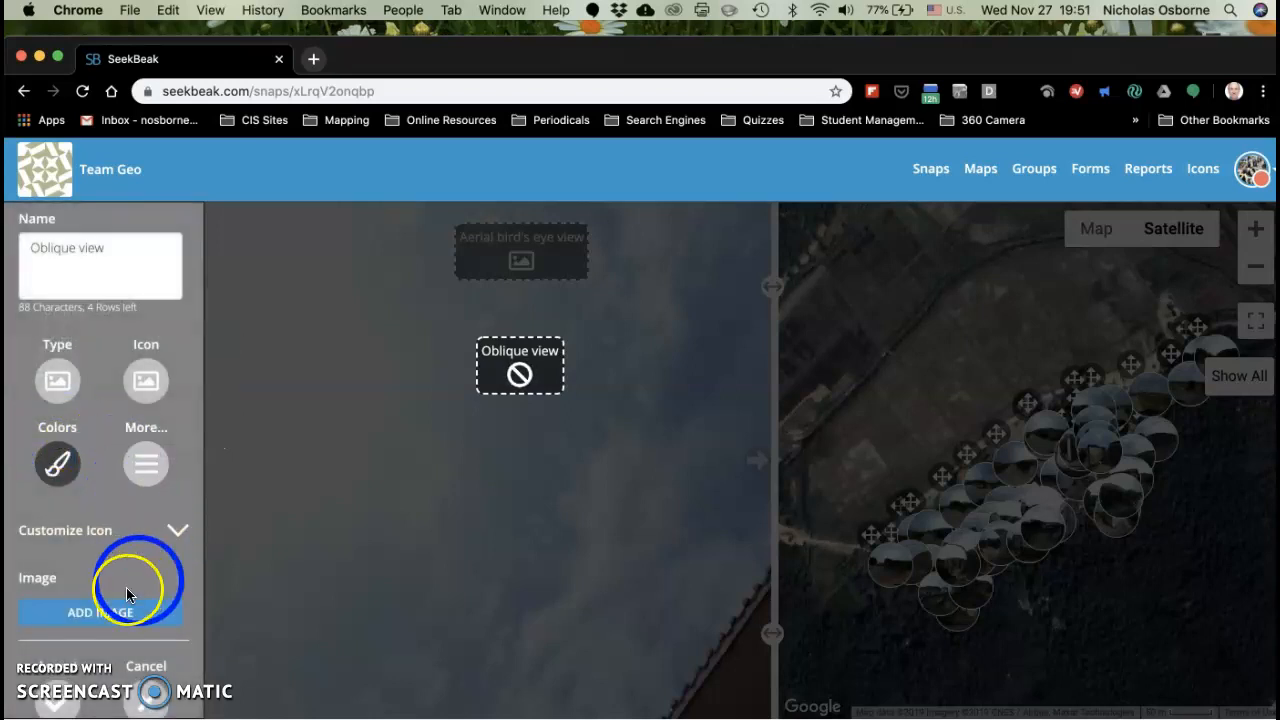
{"action": "left_click", "coordinate": [115, 612]}
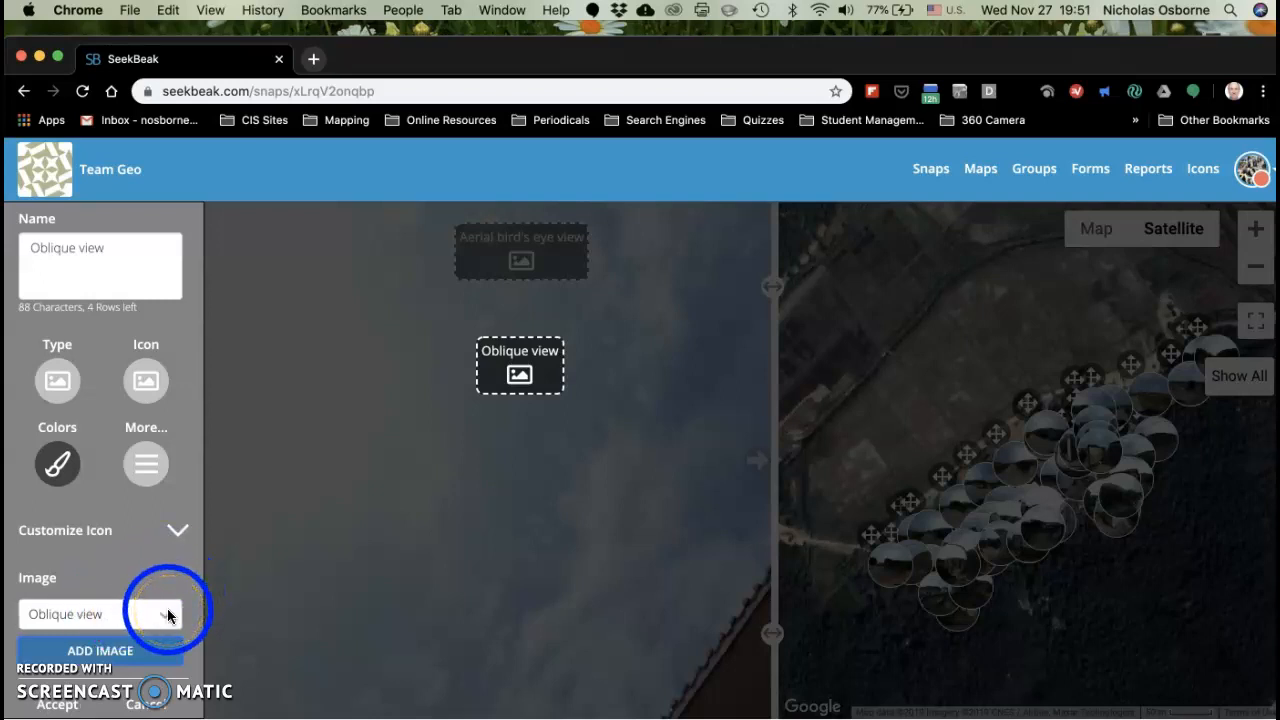
{"action": "left_click", "coordinate": [104, 651]}
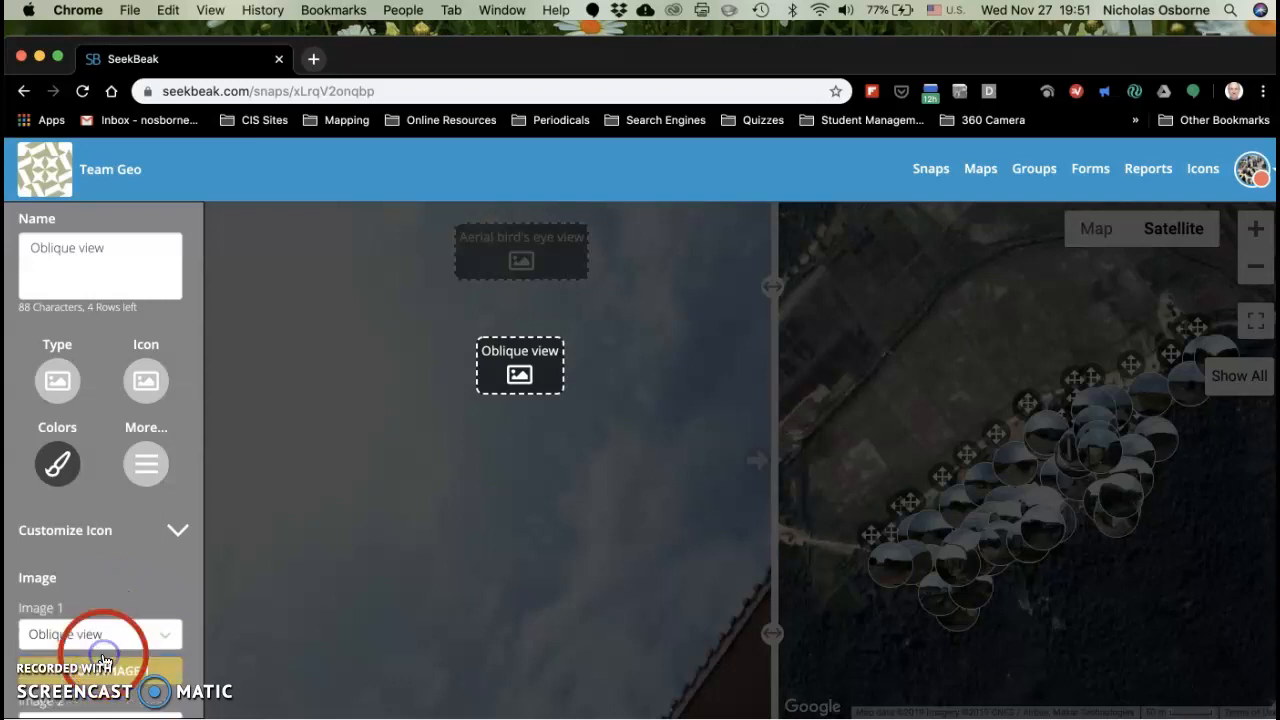
{"action": "scroll", "coordinate": [157, 565], "scroll_direction": "down", "scroll_amount": 3}
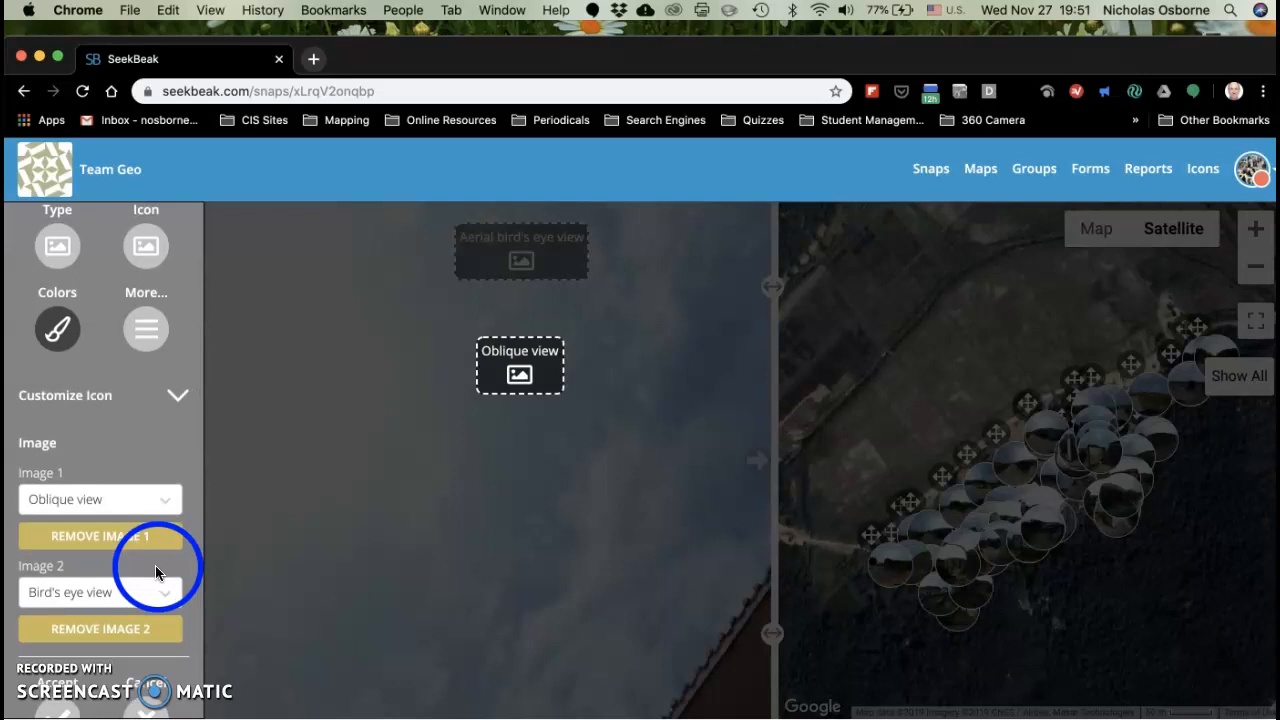
{"action": "left_click", "coordinate": [108, 626]}
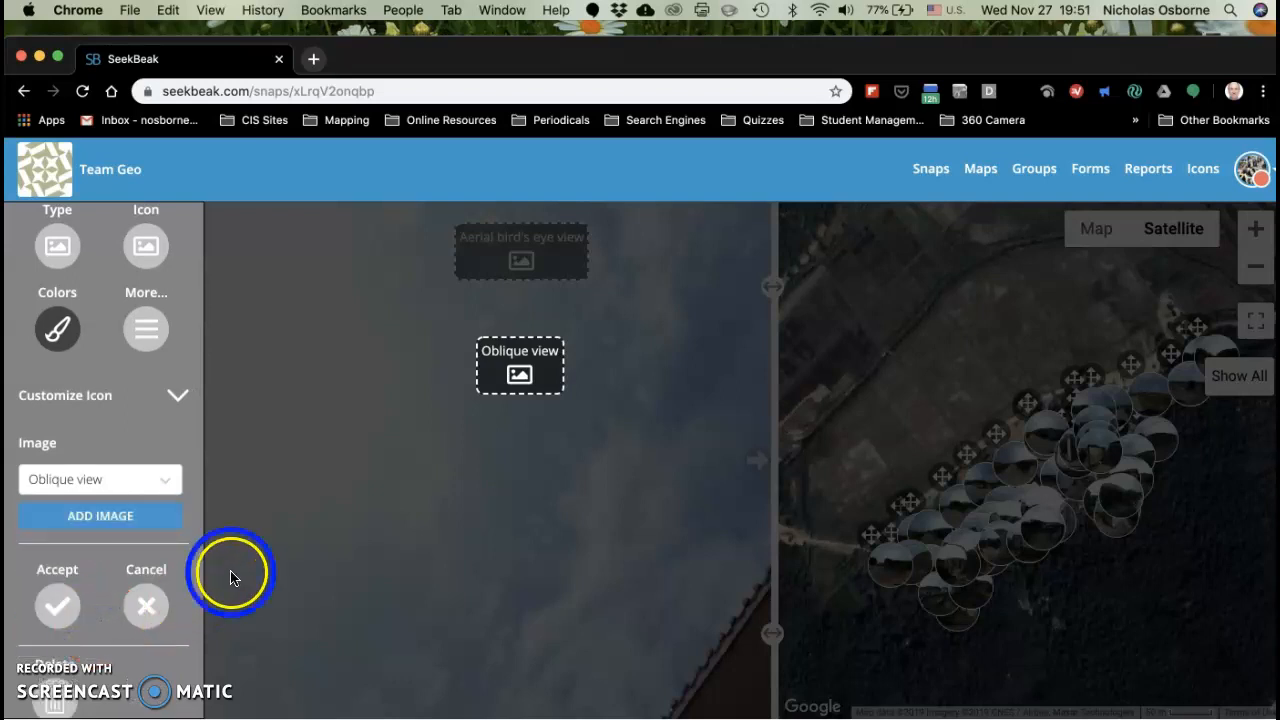
Step: Accept and save the settings of the "Oblique view" hotspot, and preview its image
{"action": "left_click", "coordinate": [58, 606]}
{"action": "left_click", "coordinate": [555, 692]}
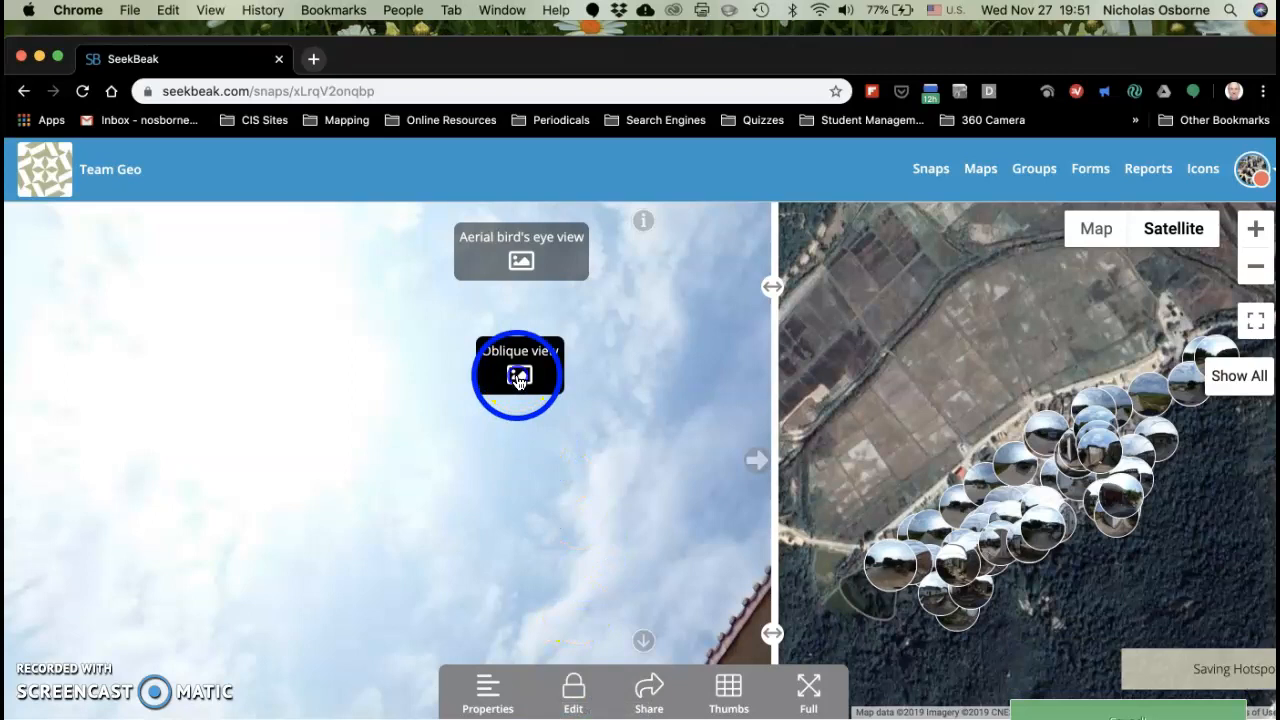
{"action": "left_click", "coordinate": [519, 379]}
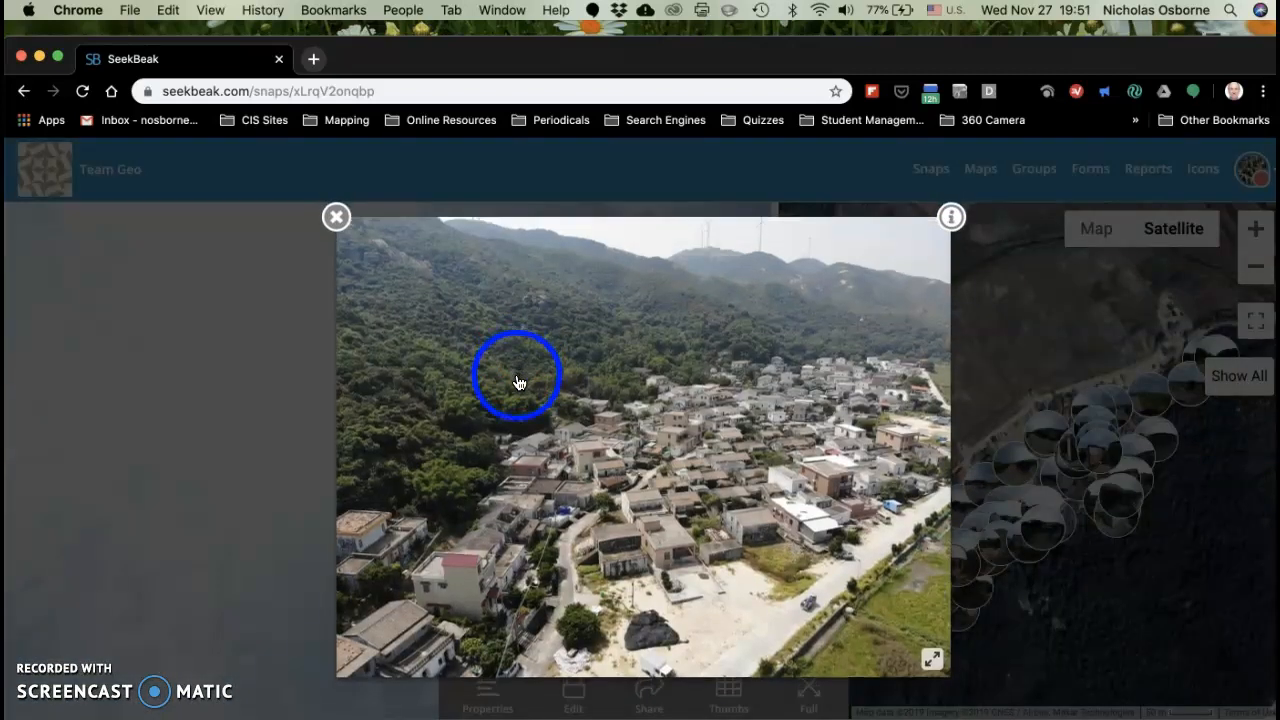
{"action": "left_click", "coordinate": [336, 217]}
Step: Preview the image of the "Aerial bird's eye view" hotspot again and close it
{"action": "left_click", "coordinate": [522, 262]}
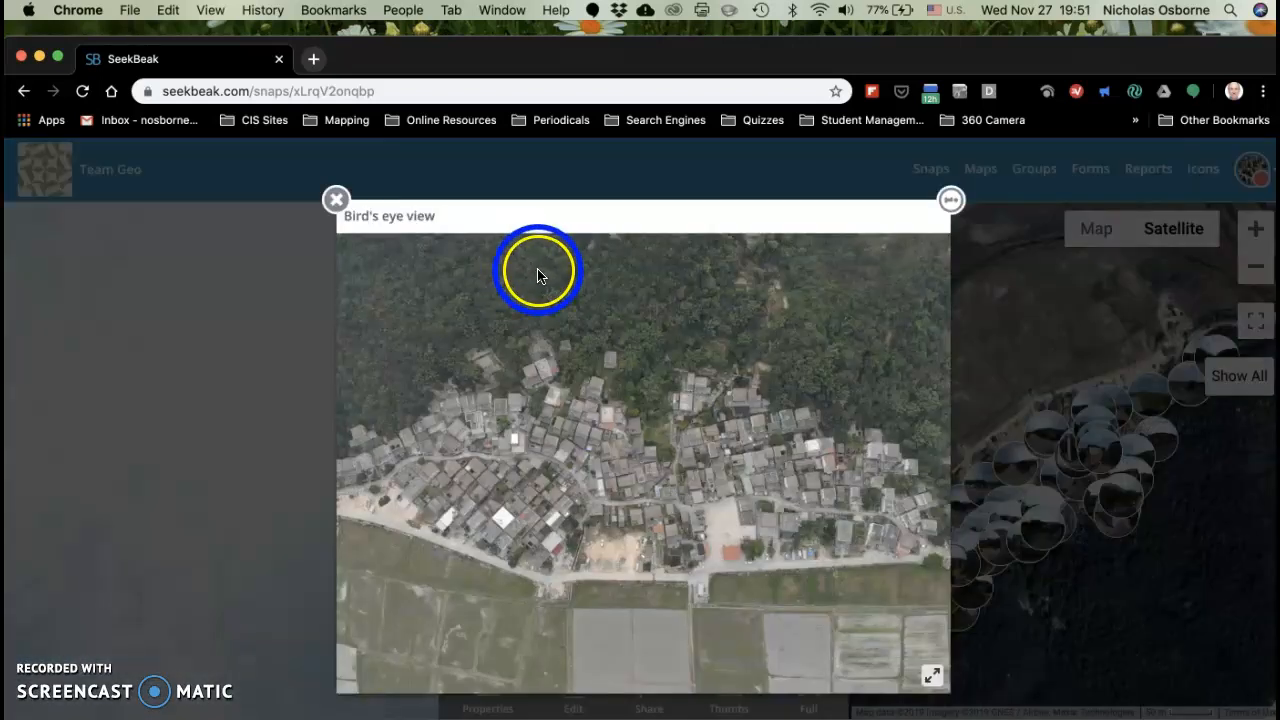
{"action": "left_click", "coordinate": [536, 275]}
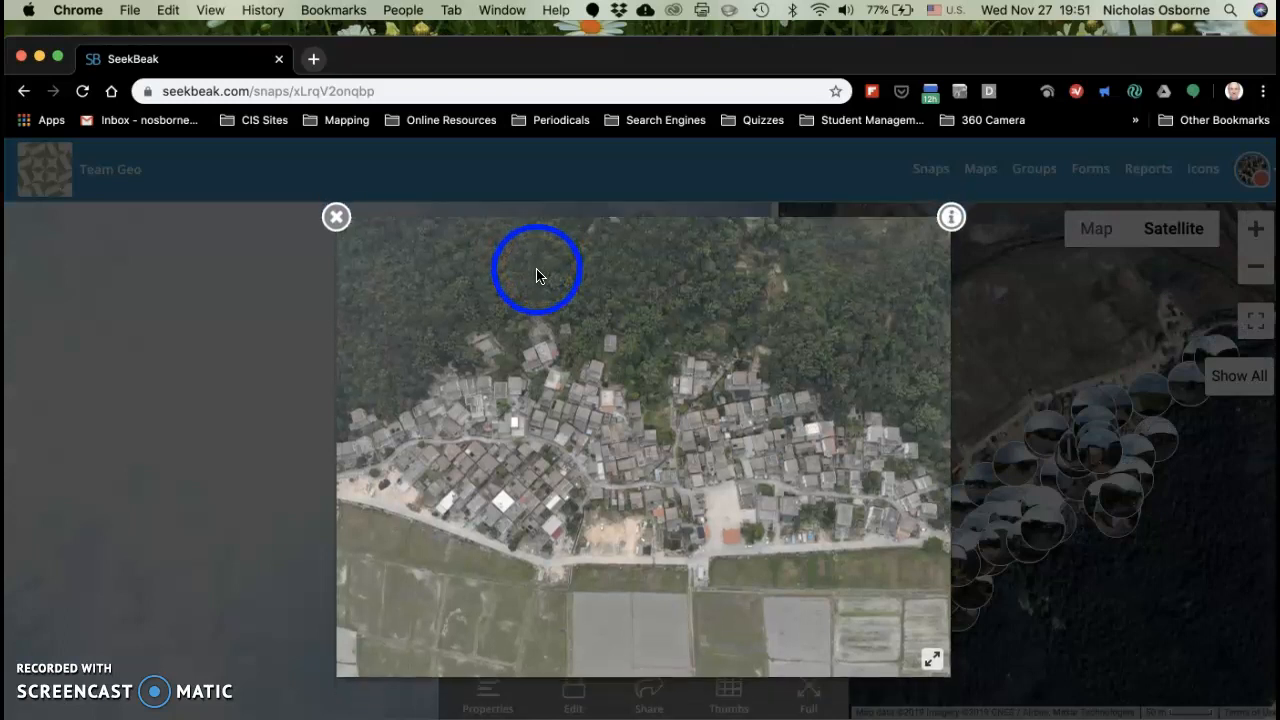
{"action": "left_click", "coordinate": [338, 220]}
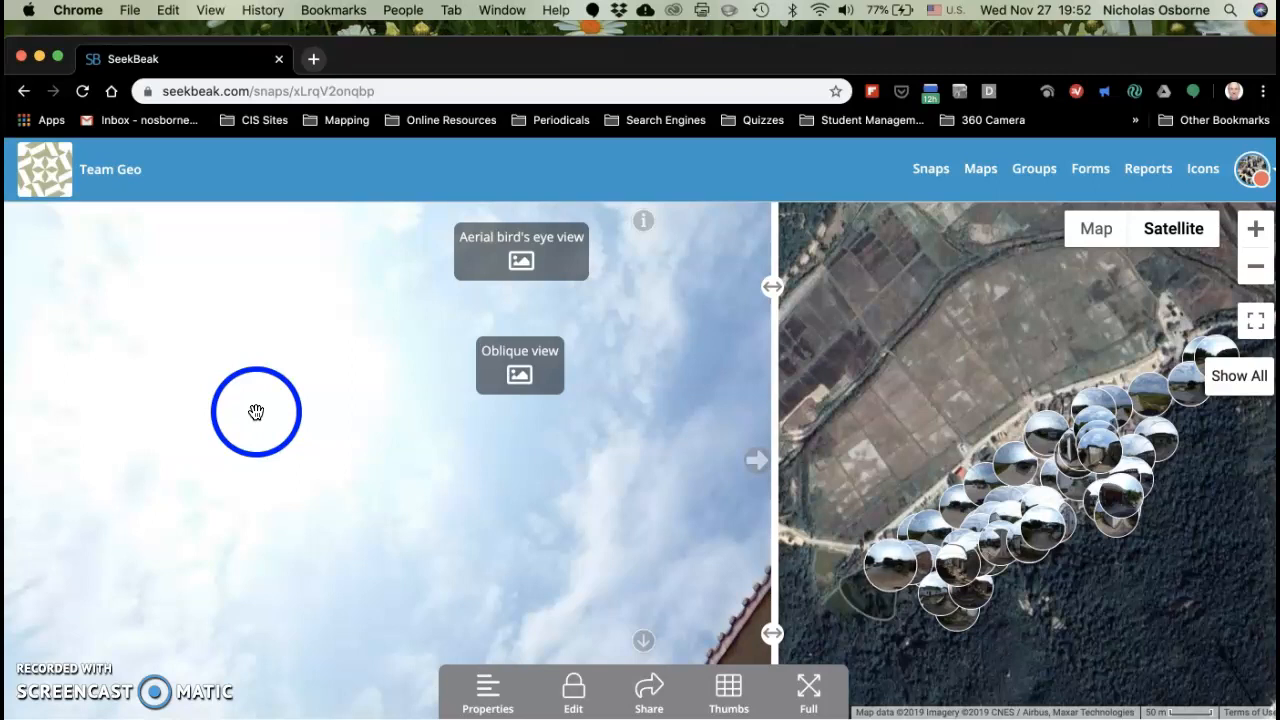
{"action": "left_click", "coordinate": [528, 519]}
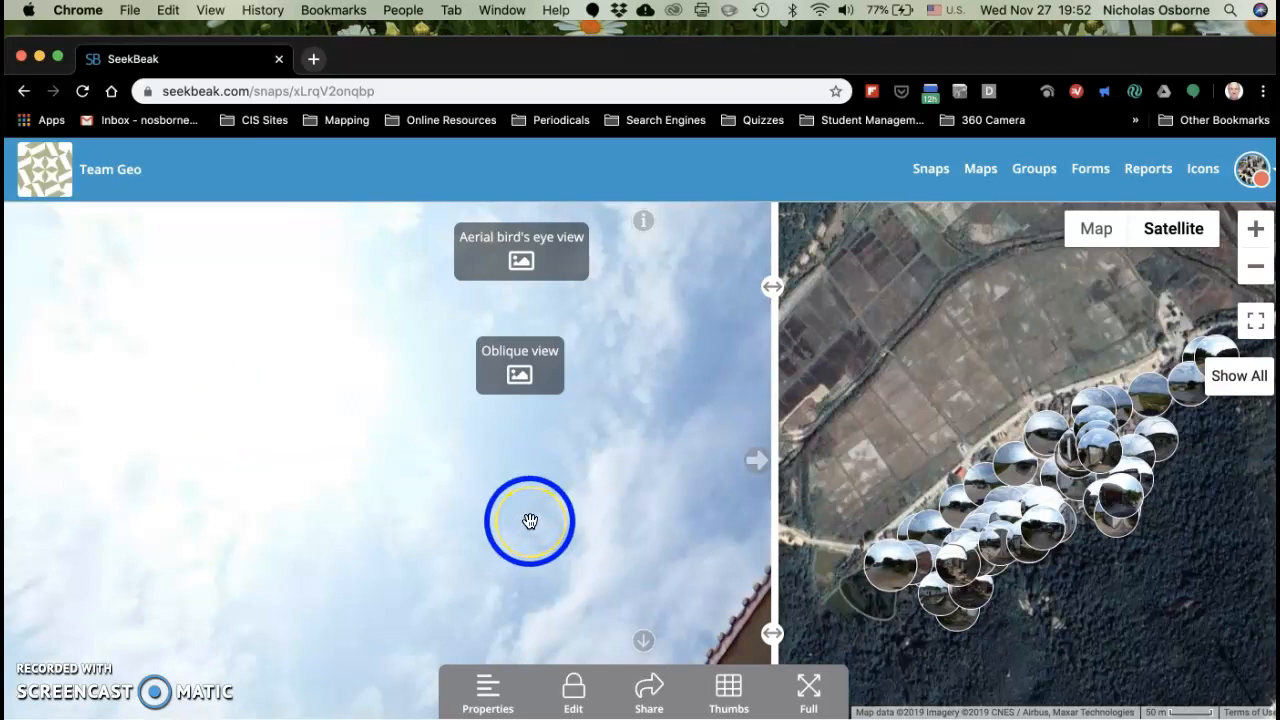
Step: Add a new hotspot in the sky directly below the "Oblique view" hotspot
{"action": "left_click", "coordinate": [576, 697]}
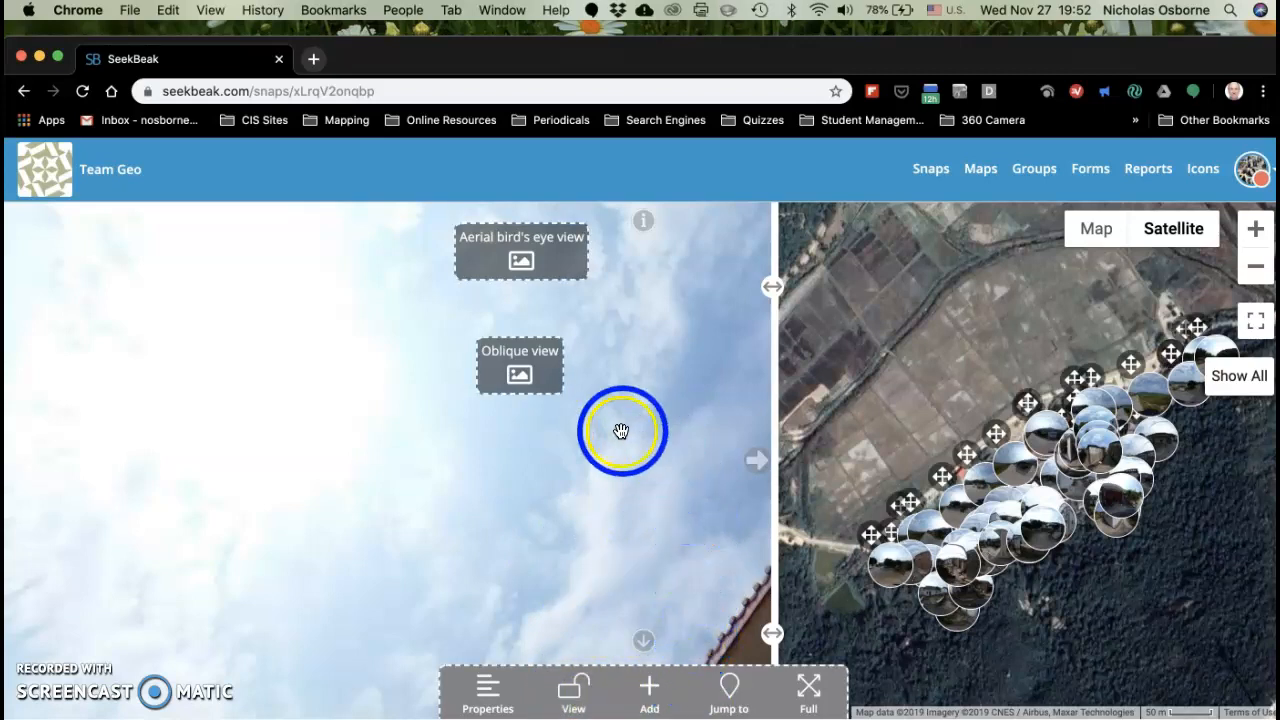
{"action": "left_click", "coordinate": [649, 686]}
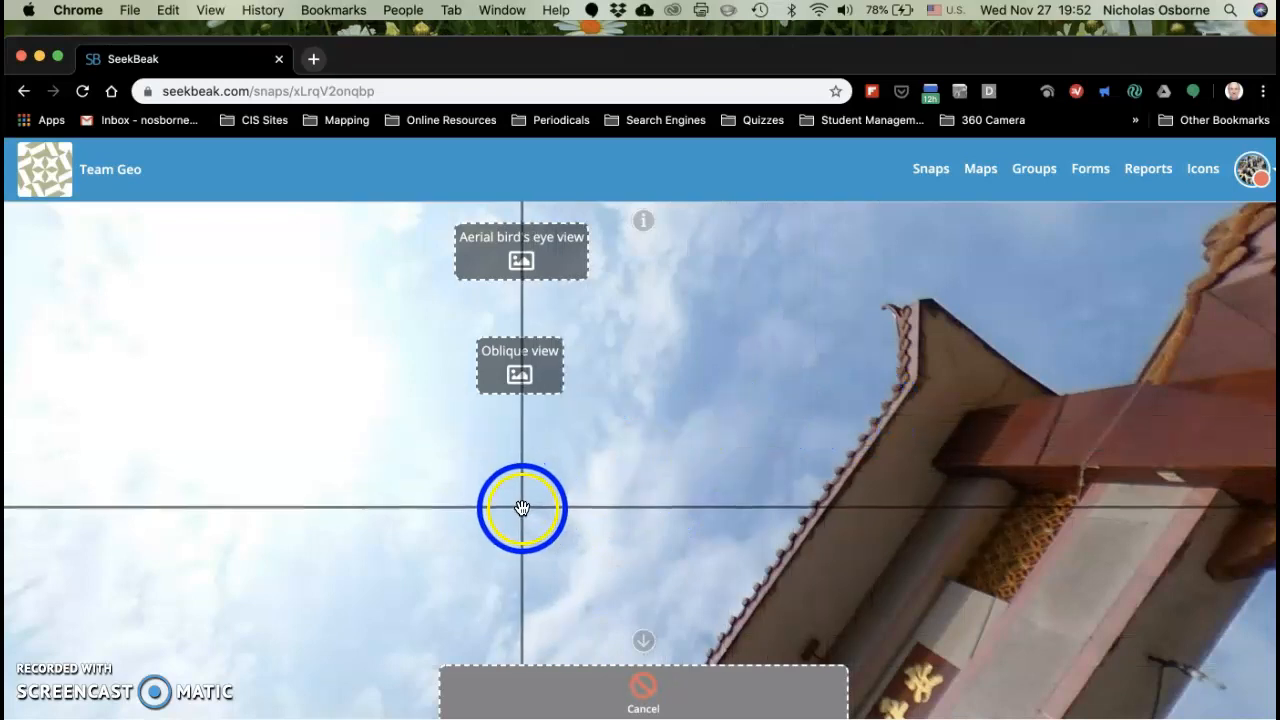
{"action": "left_click", "coordinate": [522, 509]}
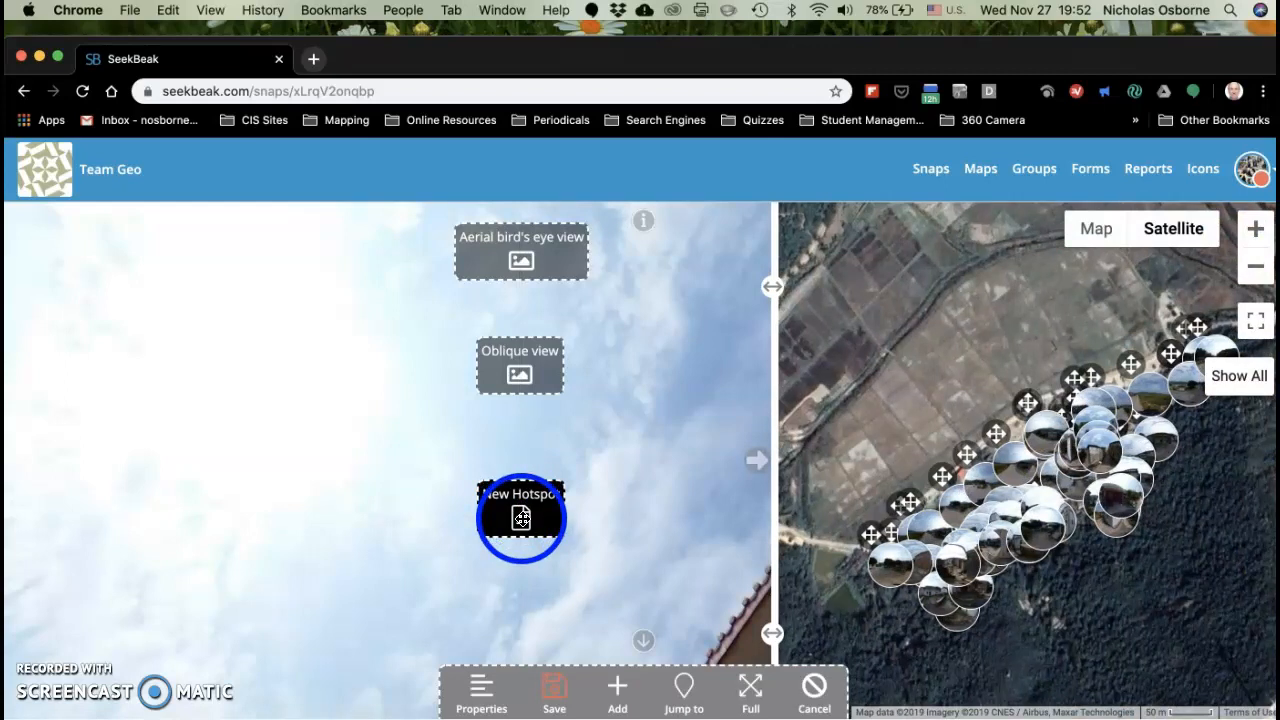
Step: Name the new hotspot "Old lady", accept its settings and save the hotspots
{"action": "left_click", "coordinate": [522, 518]}
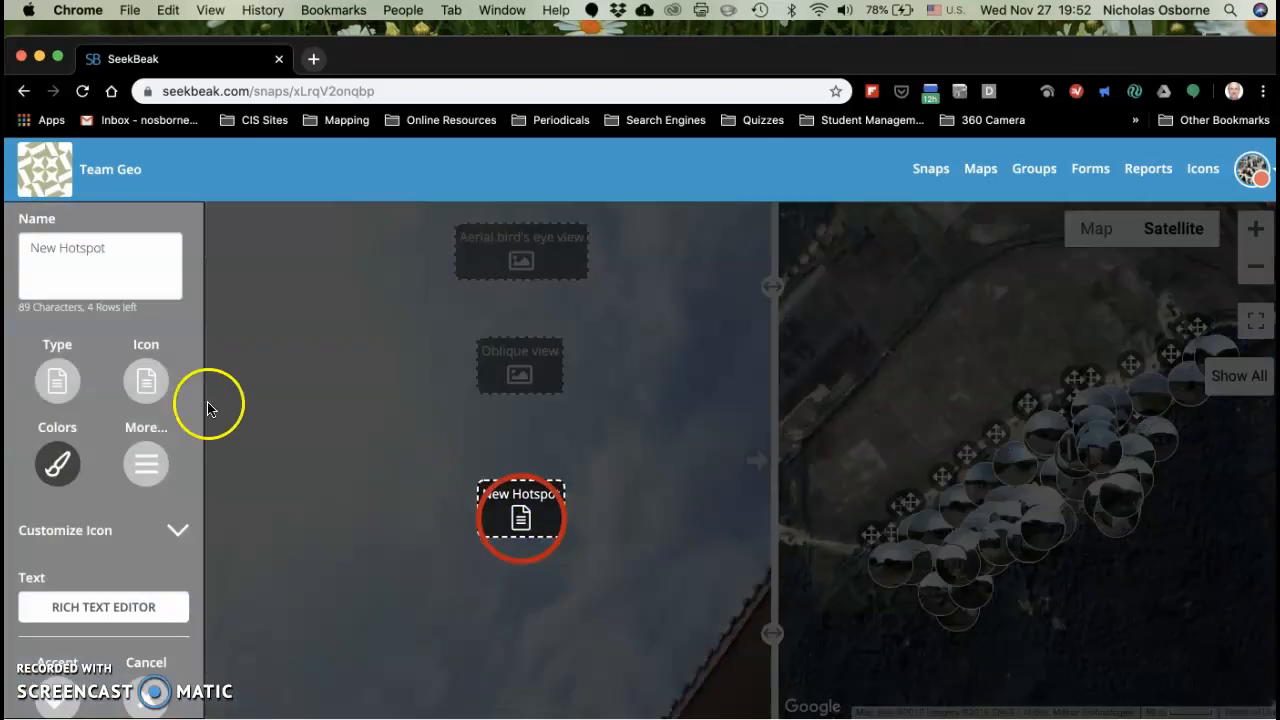
{"action": "left_click", "coordinate": [118, 252]}
{"action": "key", "text": "BackSpace"}
{"action": "key", "text": "BackSpace"}
{"action": "key", "text": "BackSpace"}
{"action": "key", "text": "BackSpace"}
{"action": "key", "text": "BackSpace"}
{"action": "key", "text": "BackSpace"}
{"action": "key", "text": "BackSpace"}
{"action": "key", "text": "BackSpace"}
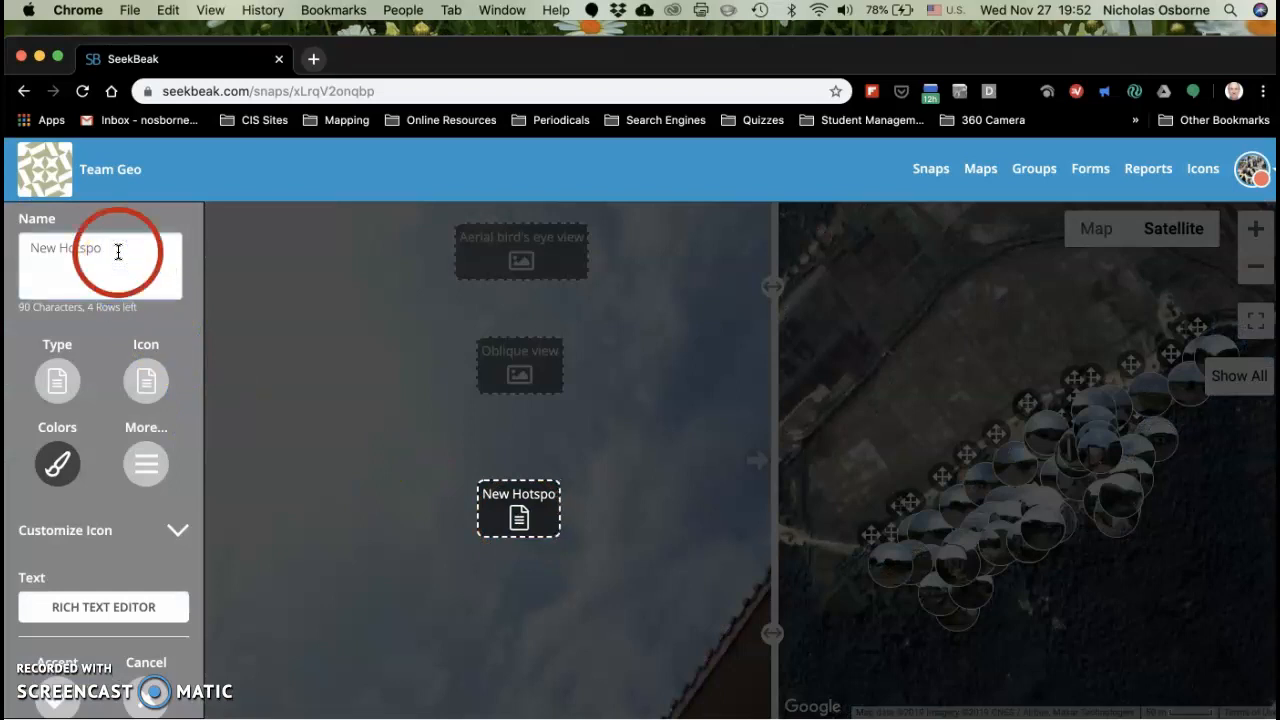
{"action": "key", "text": "BackSpace"}
{"action": "key", "text": "BackSpace"}
{"action": "key", "text": "BackSpace"}
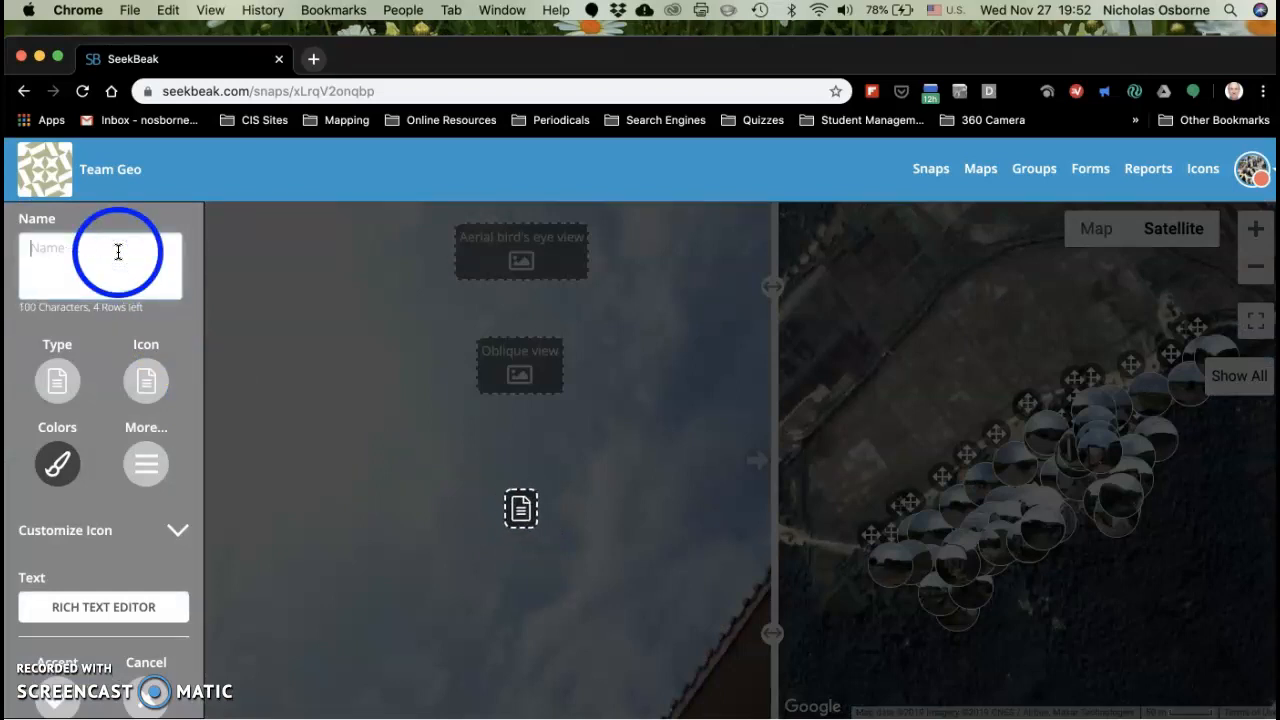
{"action": "type", "text": "Old"}
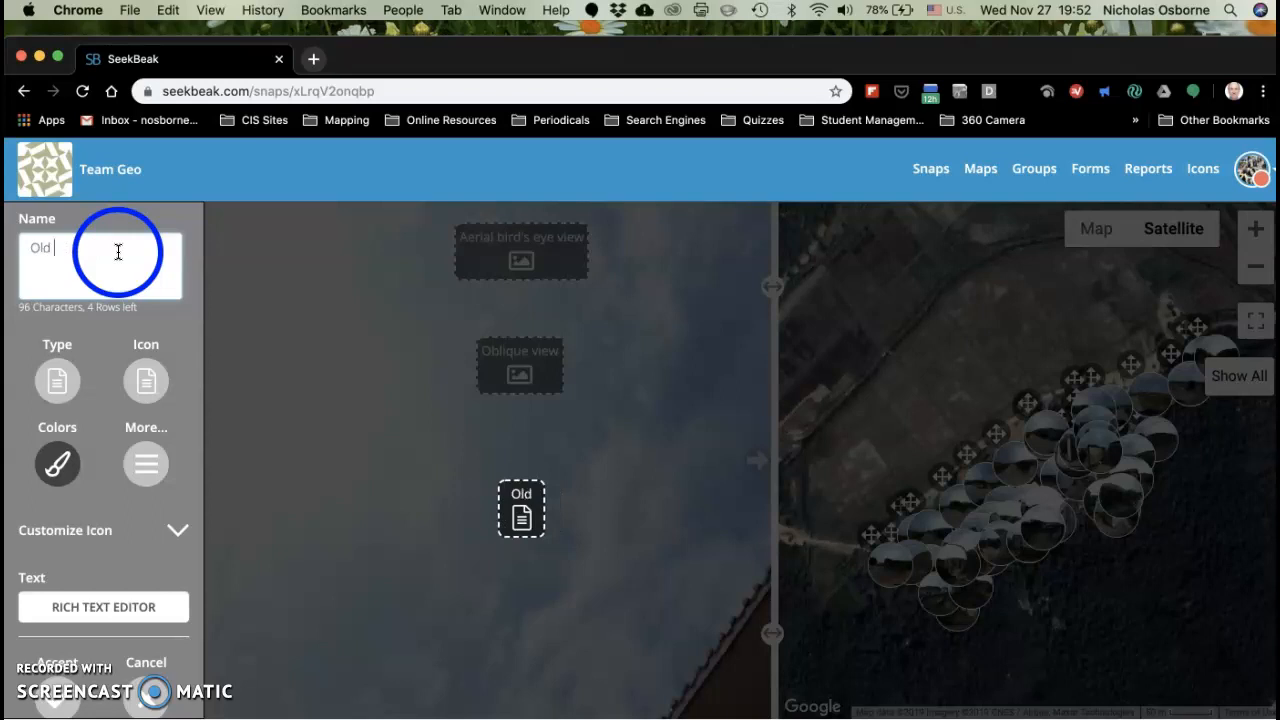
{"action": "type", "text": " lady"}
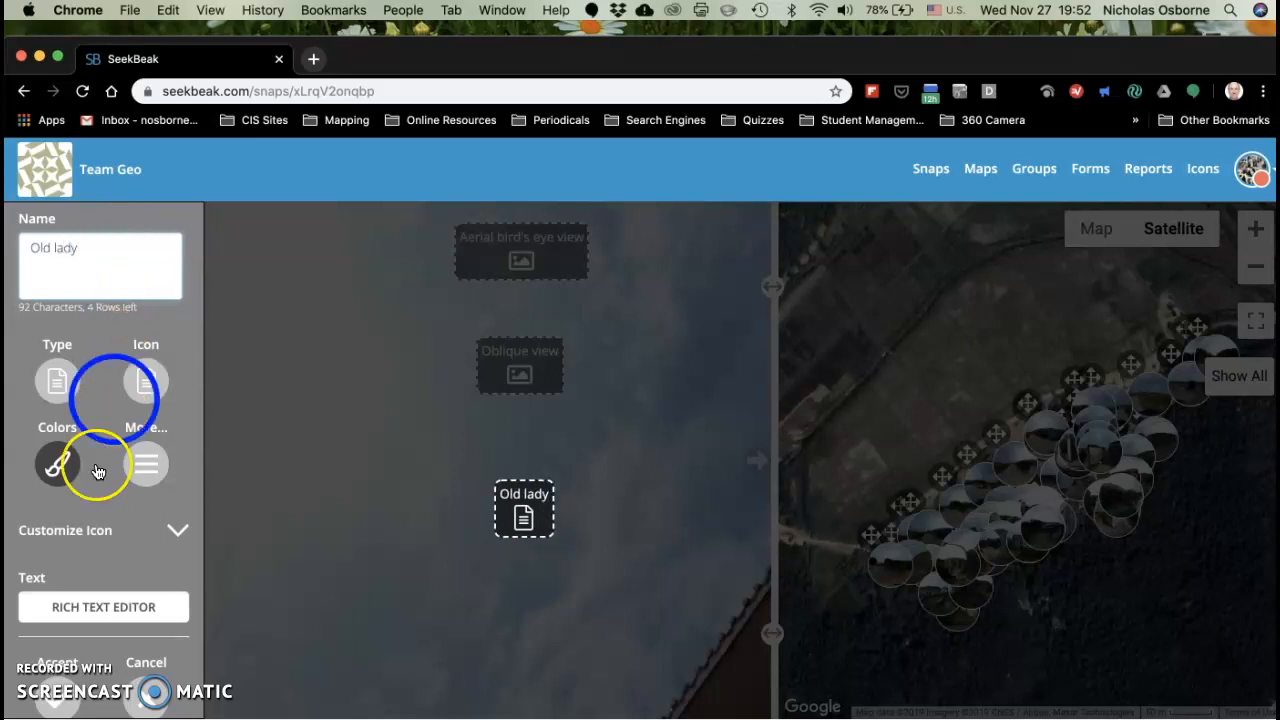
{"action": "left_click", "coordinate": [55, 705]}
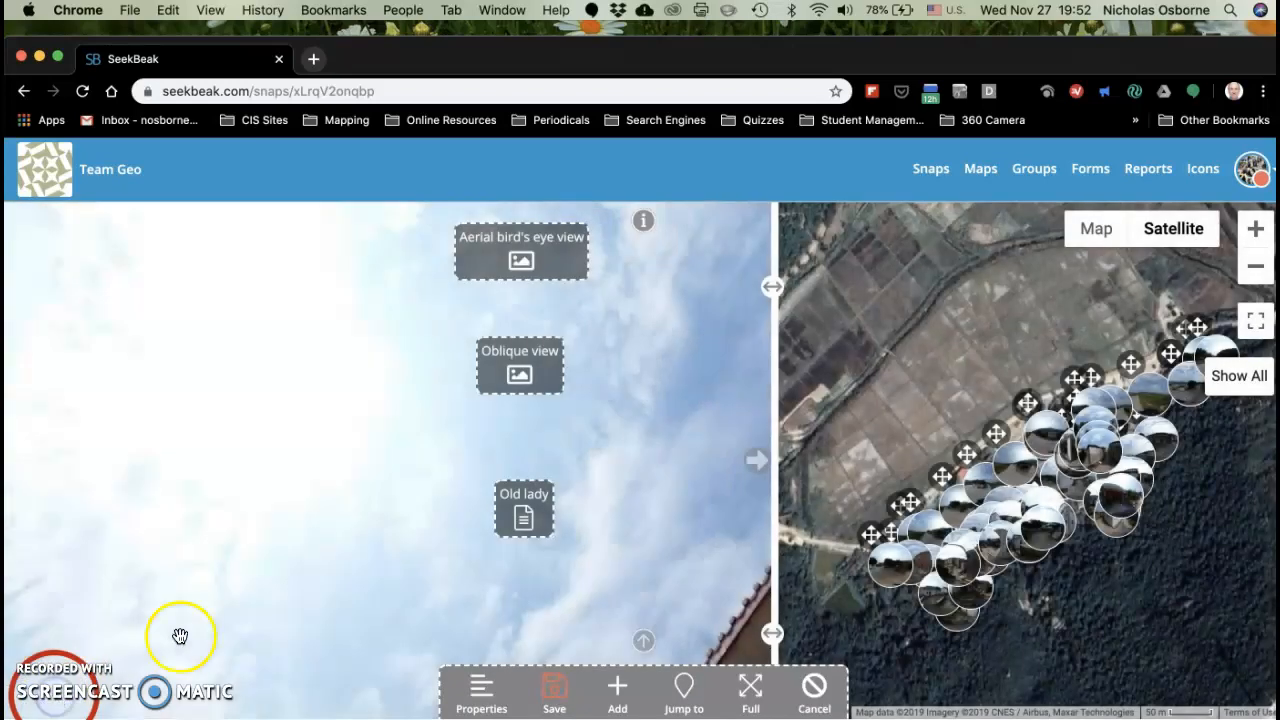
{"action": "left_click", "coordinate": [553, 685]}
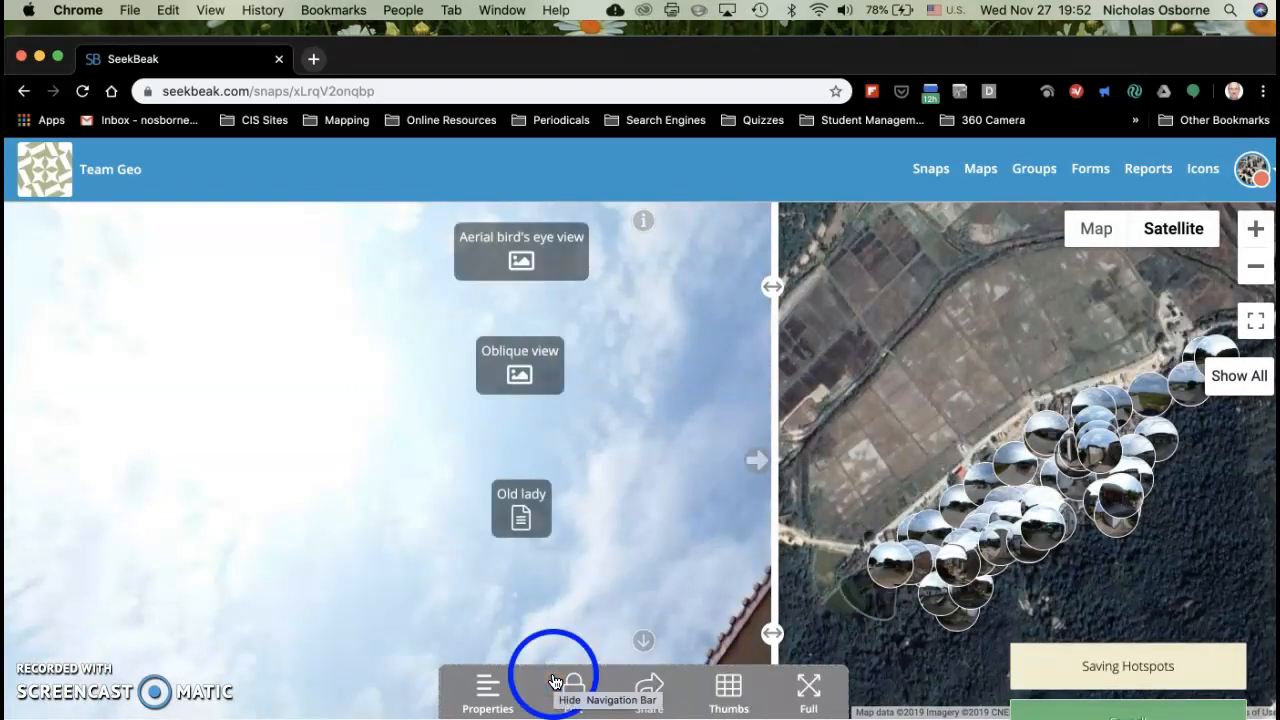
{"action": "left_click", "coordinate": [573, 686]}
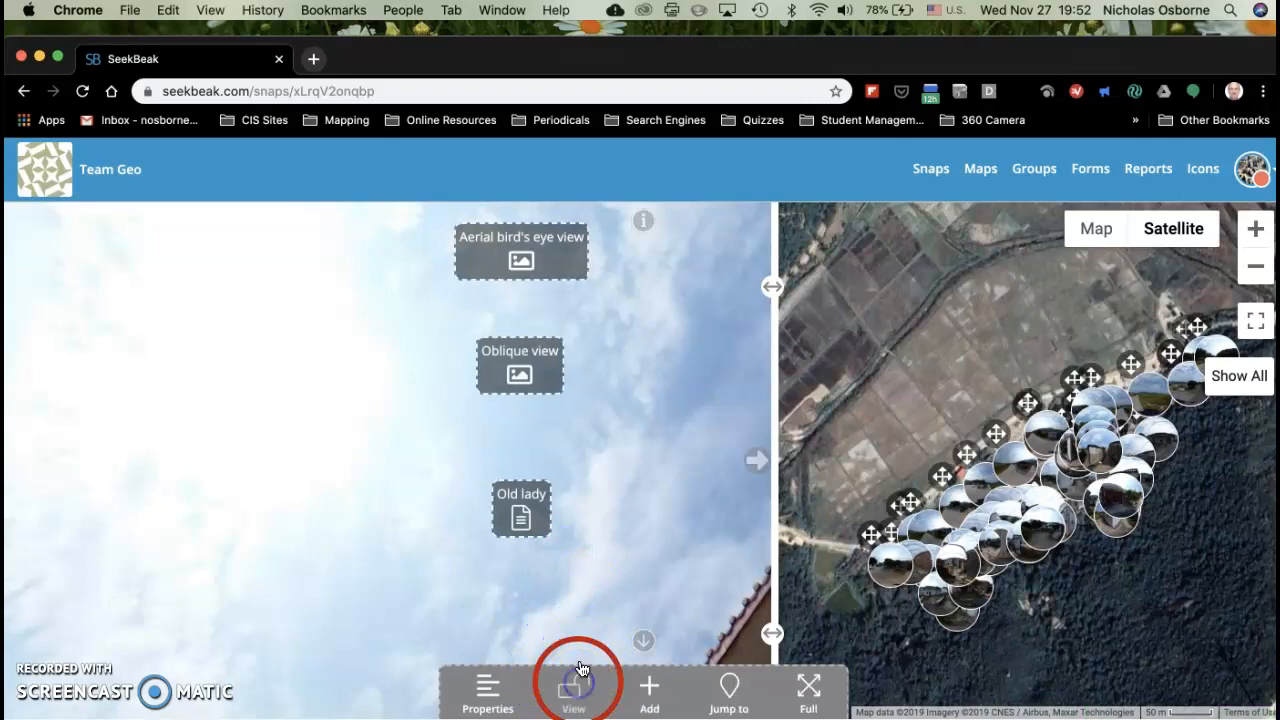
{"action": "left_click", "coordinate": [525, 512]}
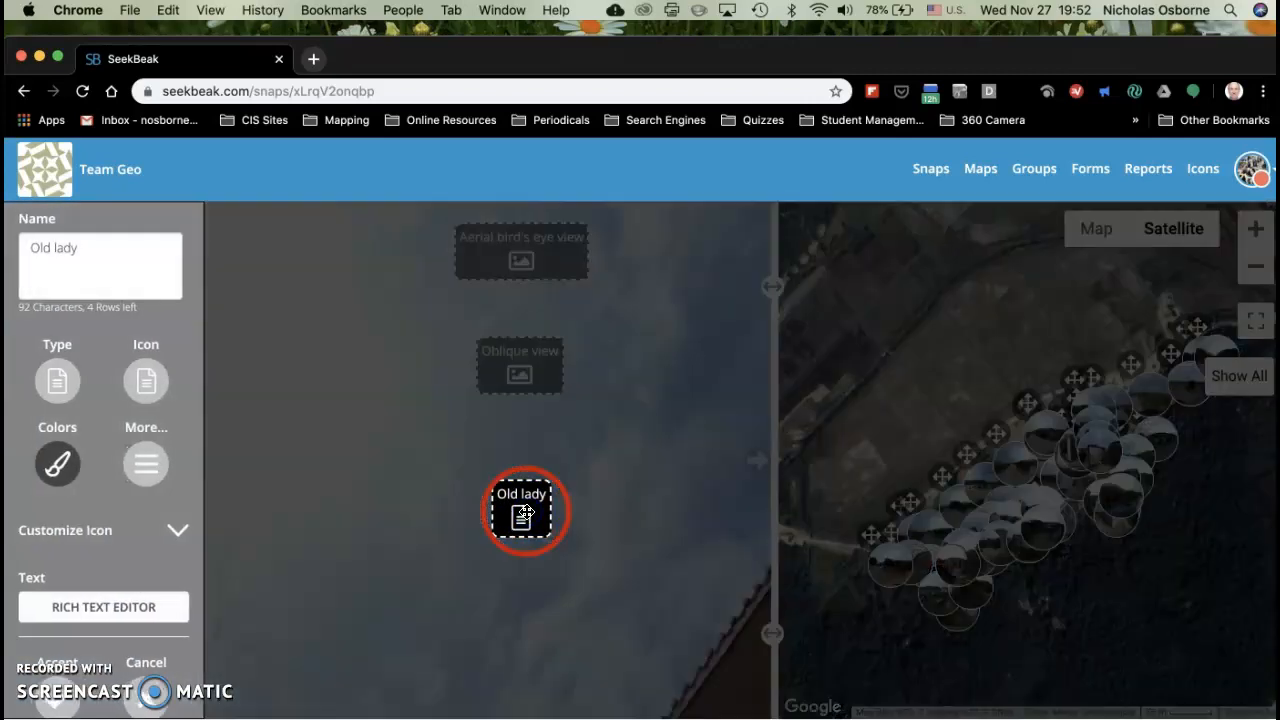
{"action": "left_click", "coordinate": [60, 390]}
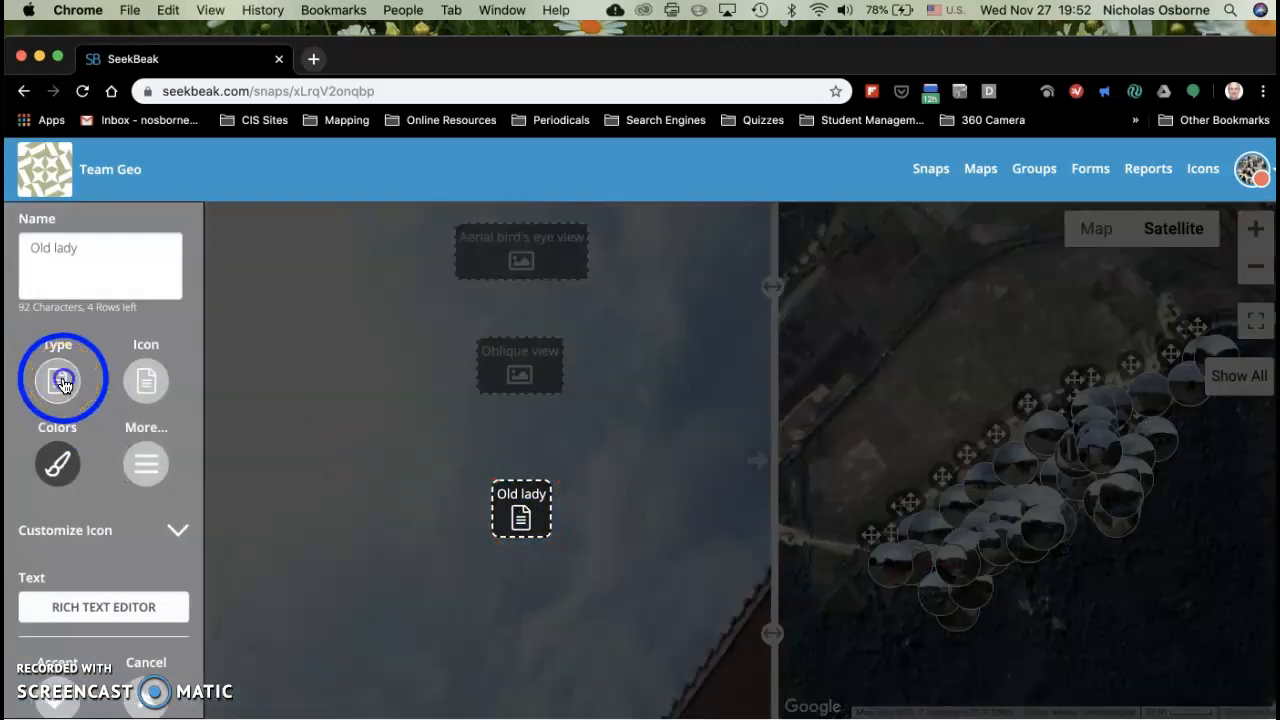
{"action": "left_click", "coordinate": [63, 380]}
{"action": "left_click", "coordinate": [52, 428]}
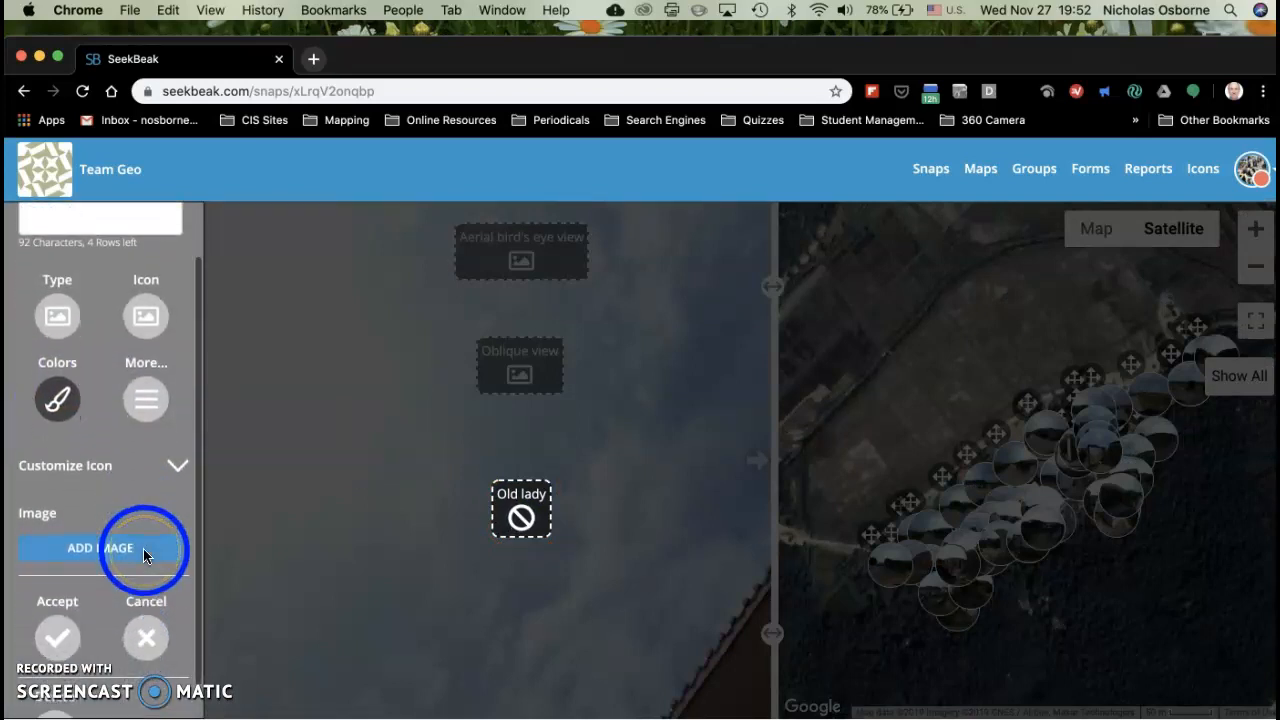
{"action": "left_click", "coordinate": [143, 548]}
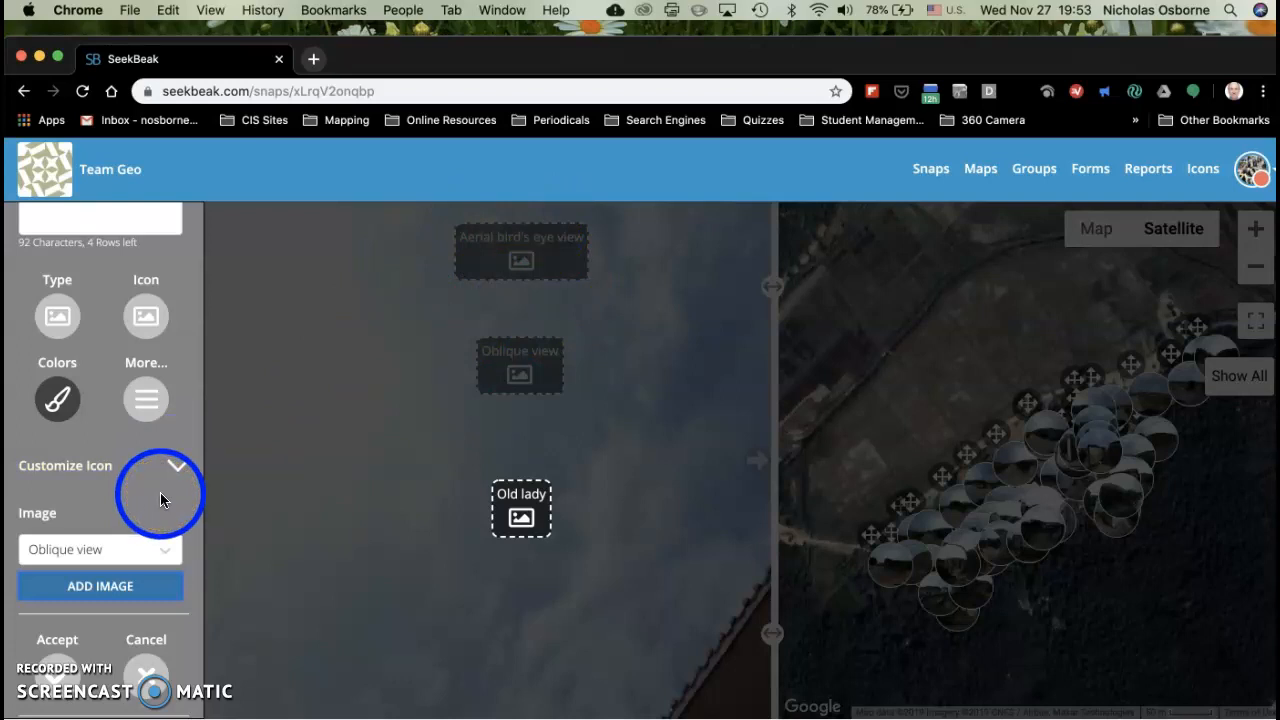
{"action": "left_click", "coordinate": [148, 678]}
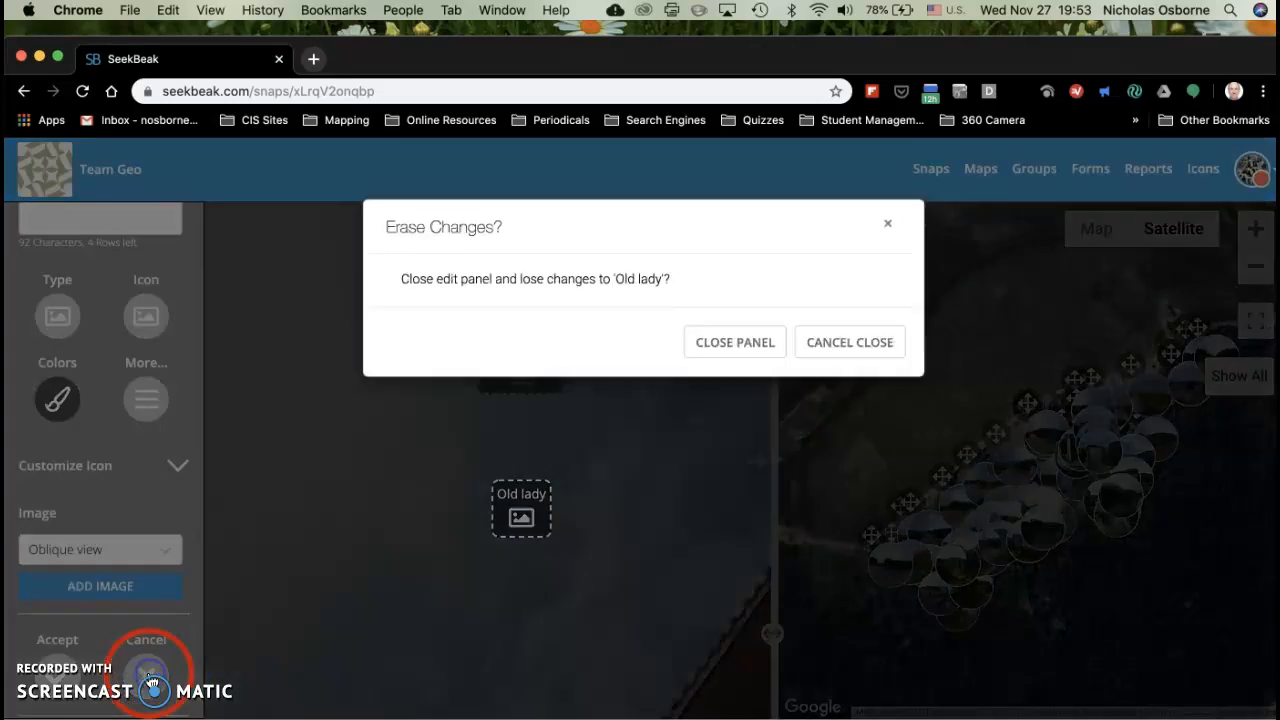
{"action": "left_click", "coordinate": [745, 345]}
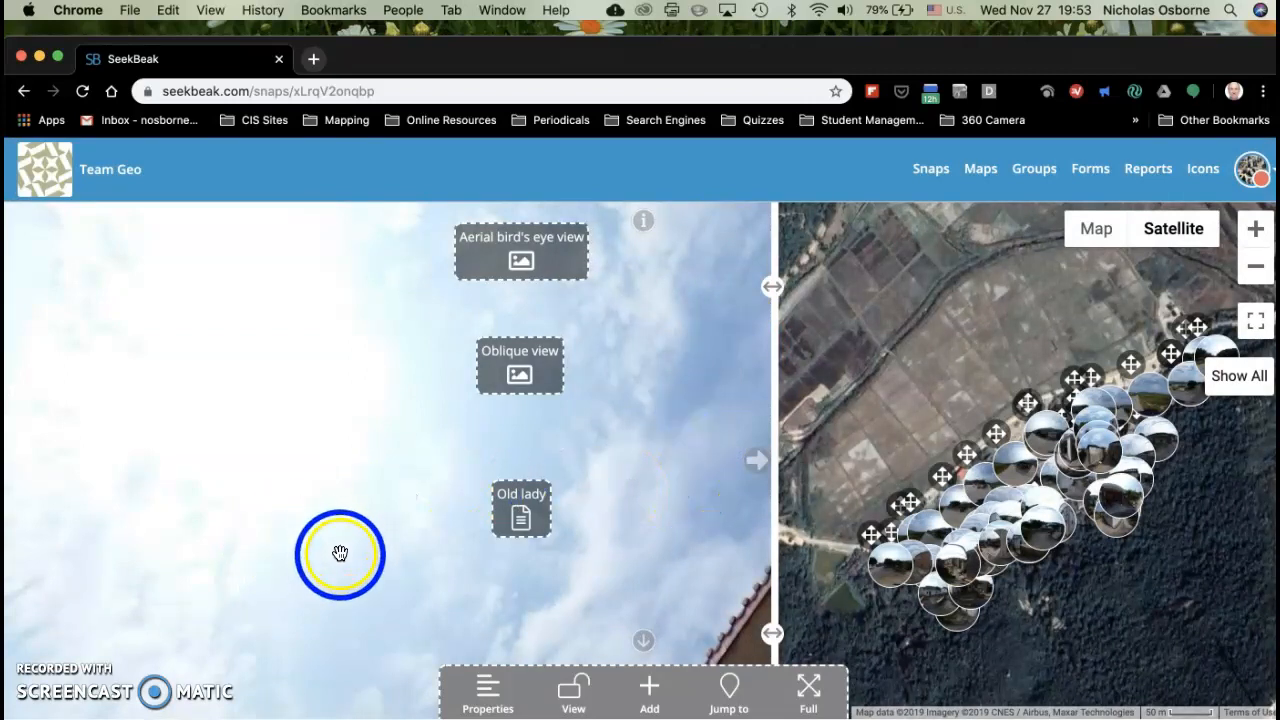
Step: Upload the "Old lady" photo from the Downloads folder to the snap's files
{"action": "left_click", "coordinate": [487, 688]}
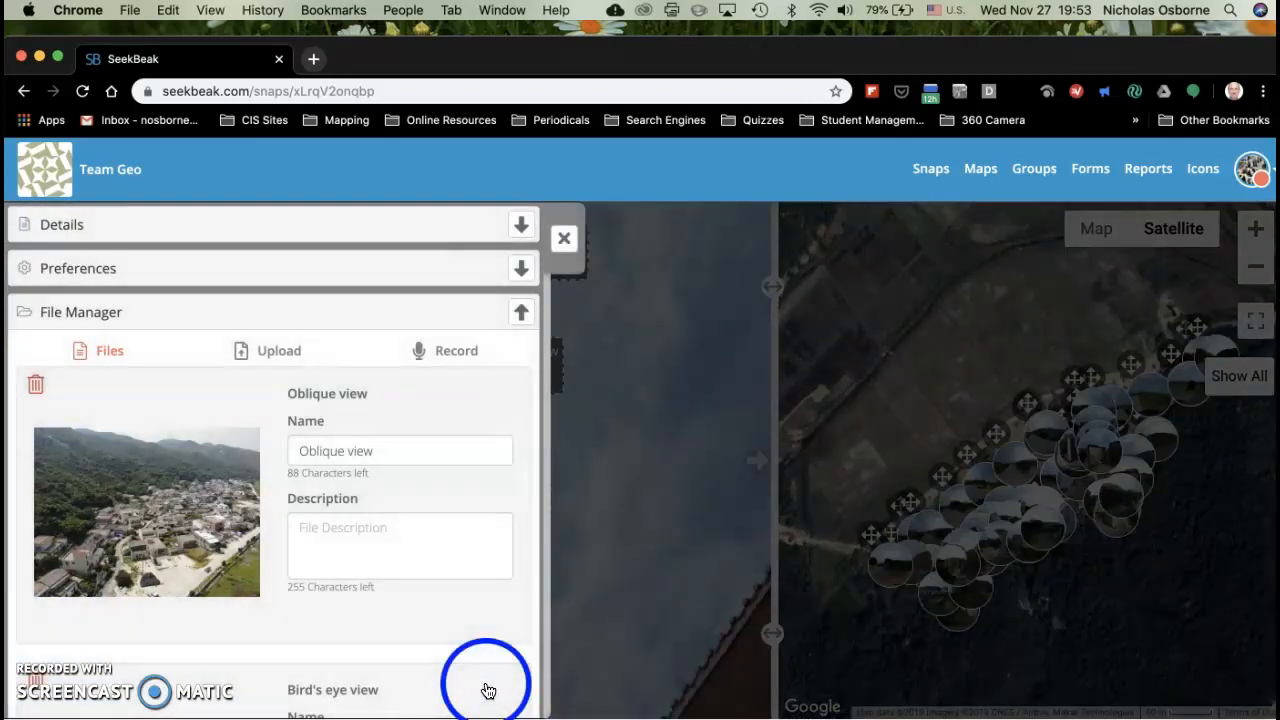
{"action": "scroll", "coordinate": [440, 432], "scroll_direction": "down", "scroll_amount": 5}
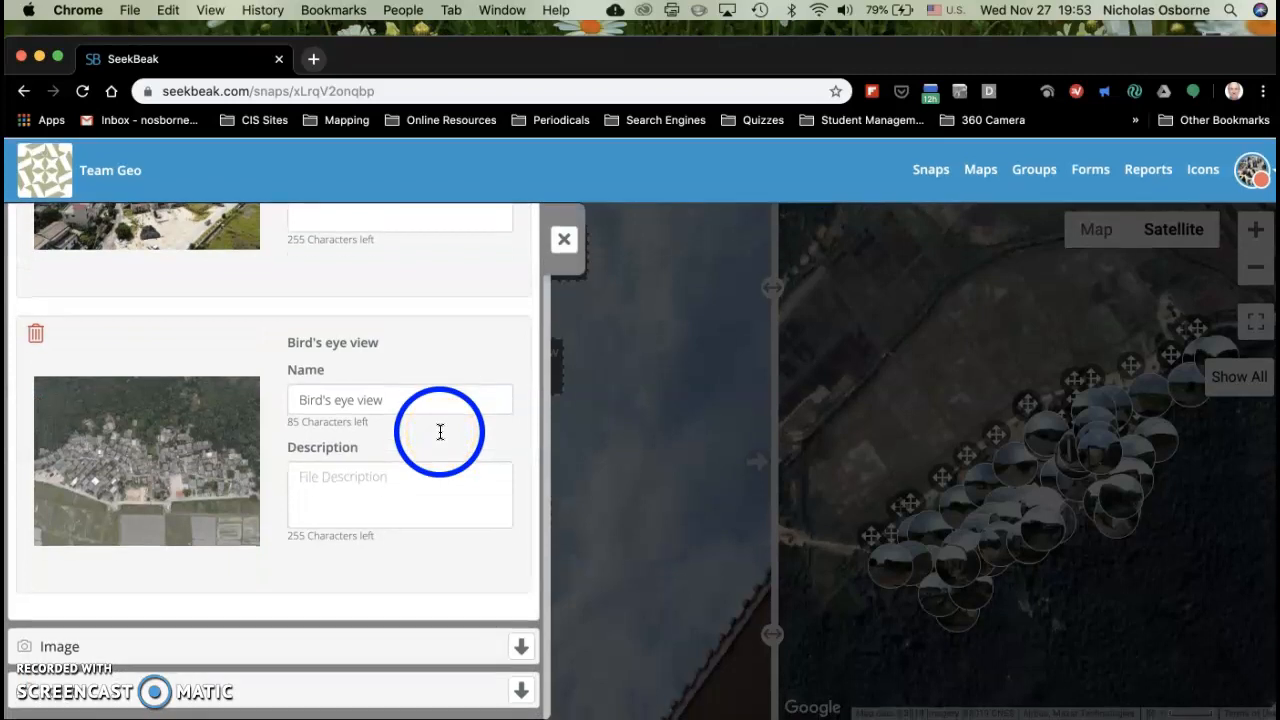
{"action": "scroll", "coordinate": [440, 432], "scroll_direction": "up", "scroll_amount": 5}
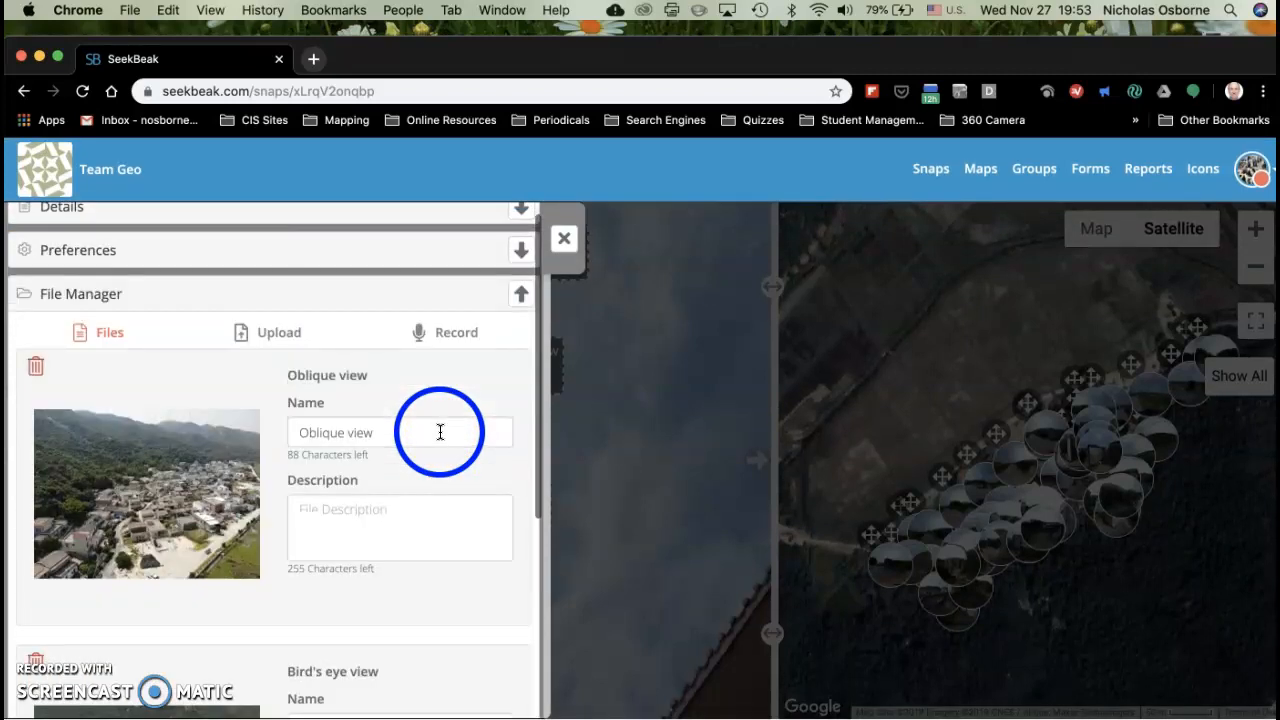
{"action": "left_click", "coordinate": [266, 335]}
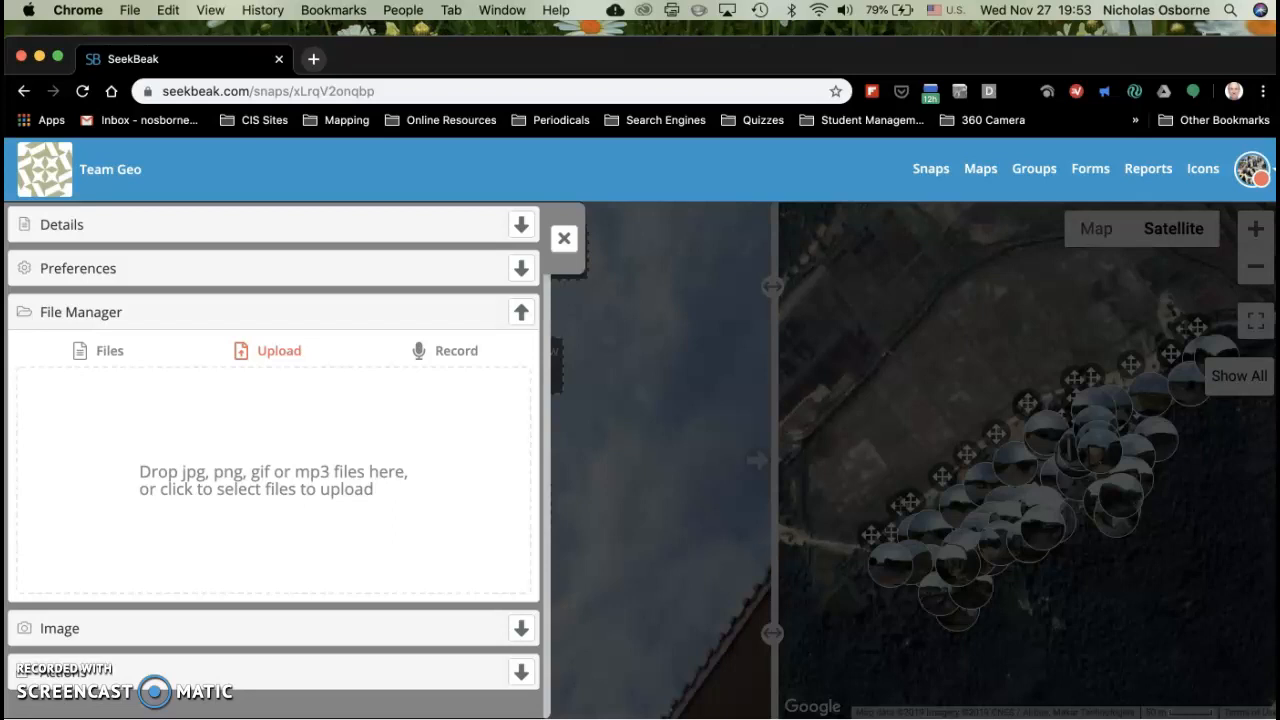
{"action": "left_click", "coordinate": [1038, 718]}
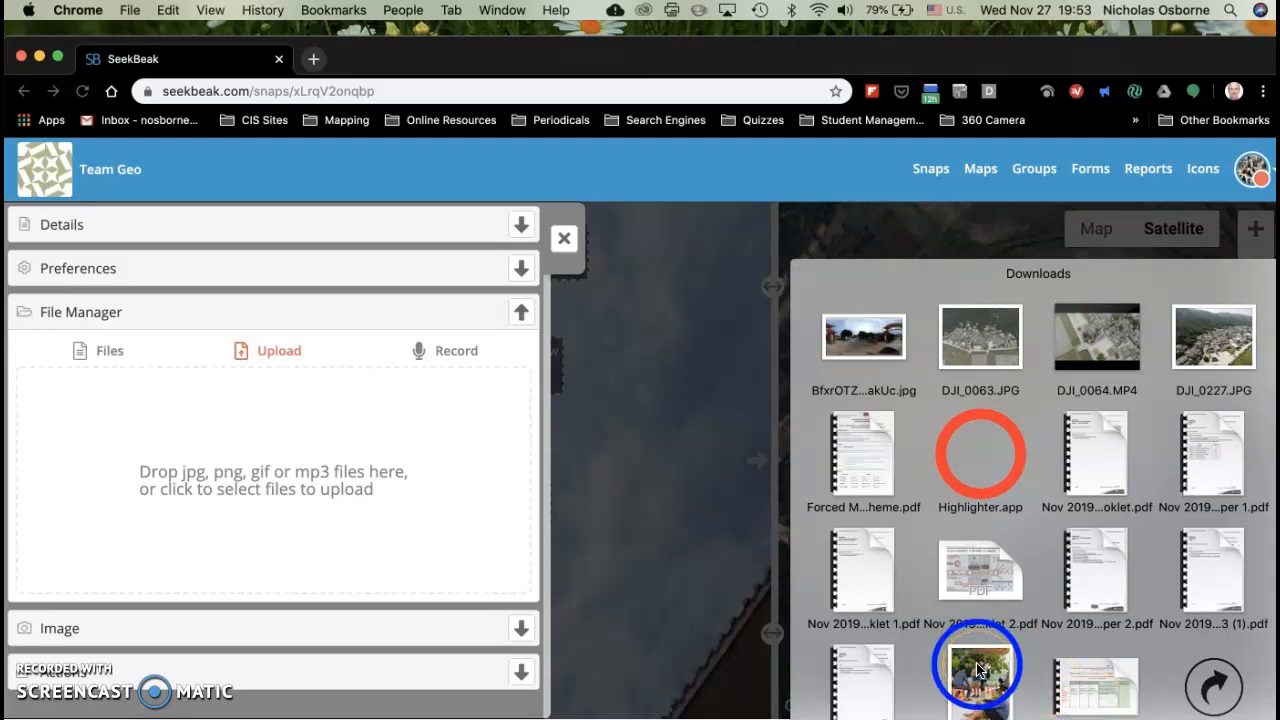
{"action": "left_click_drag", "start_coordinate": [977, 668], "coordinate": [295, 433]}
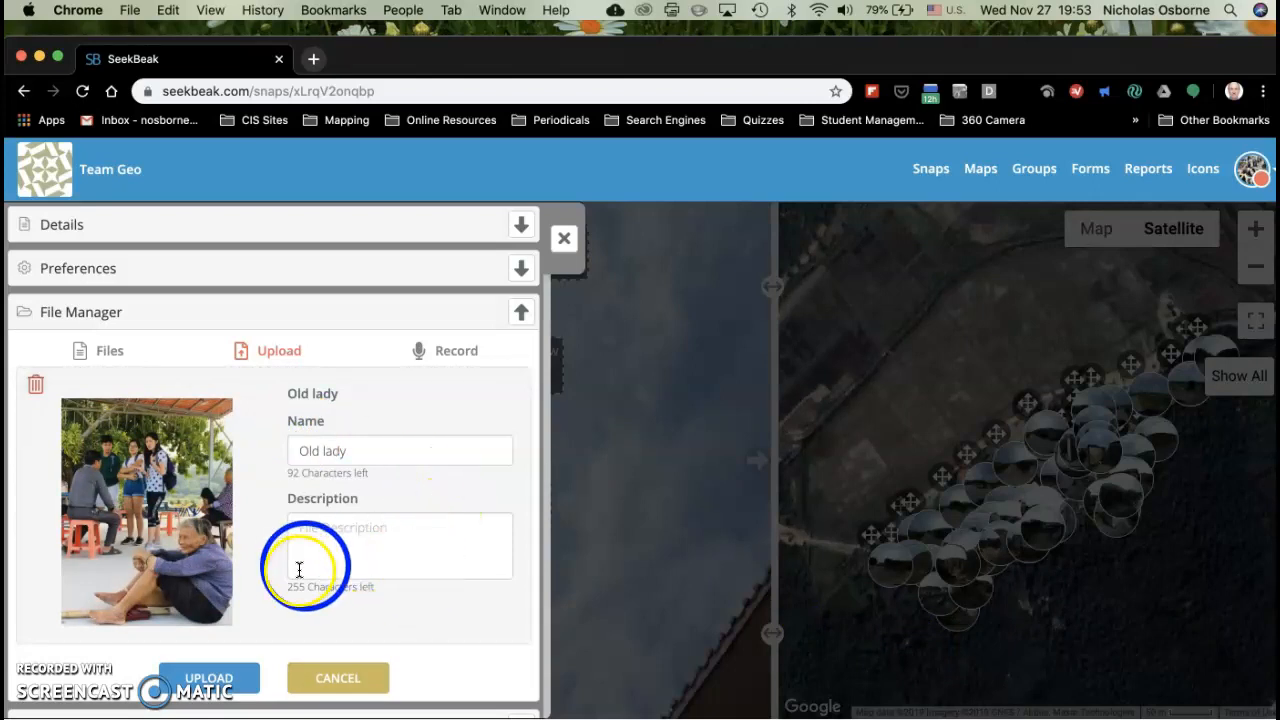
{"action": "left_click", "coordinate": [225, 679]}
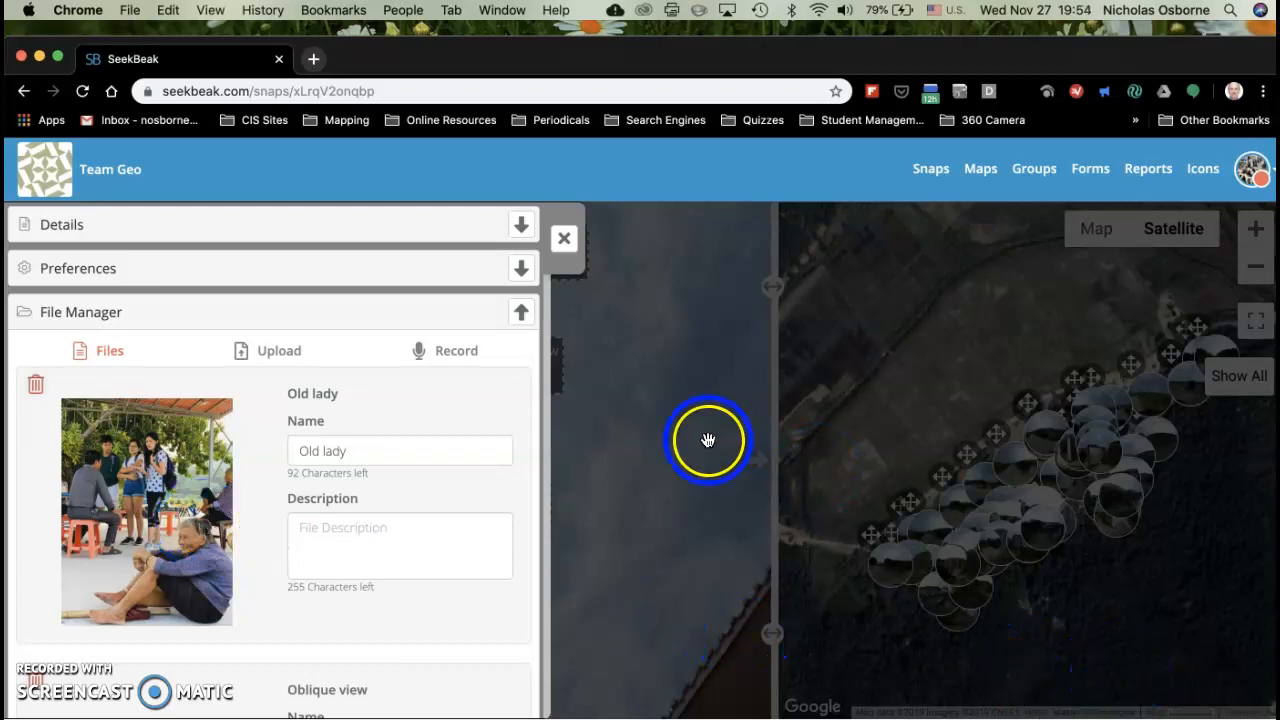
{"action": "left_click", "coordinate": [565, 238]}
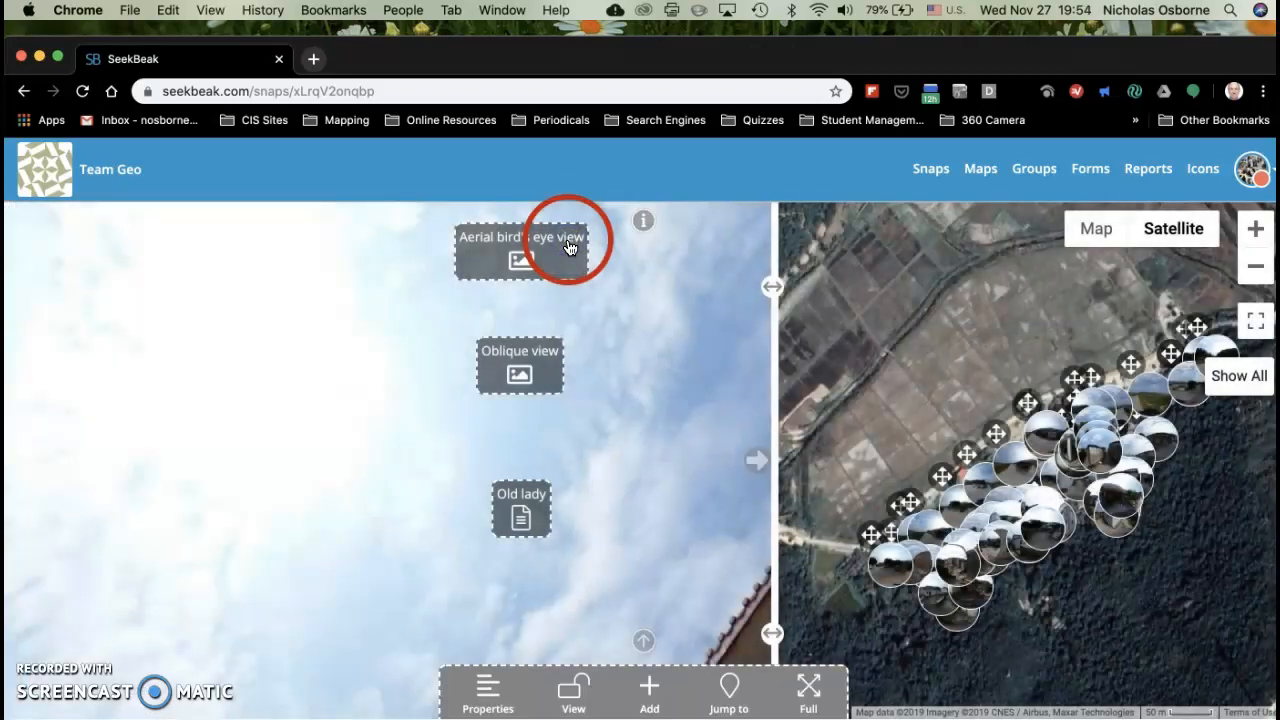
Step: Change the "Old lady" hotspot to the image type and attach the "Old lady" photo
{"action": "left_click", "coordinate": [576, 700]}
{"action": "left_click", "coordinate": [521, 517]}
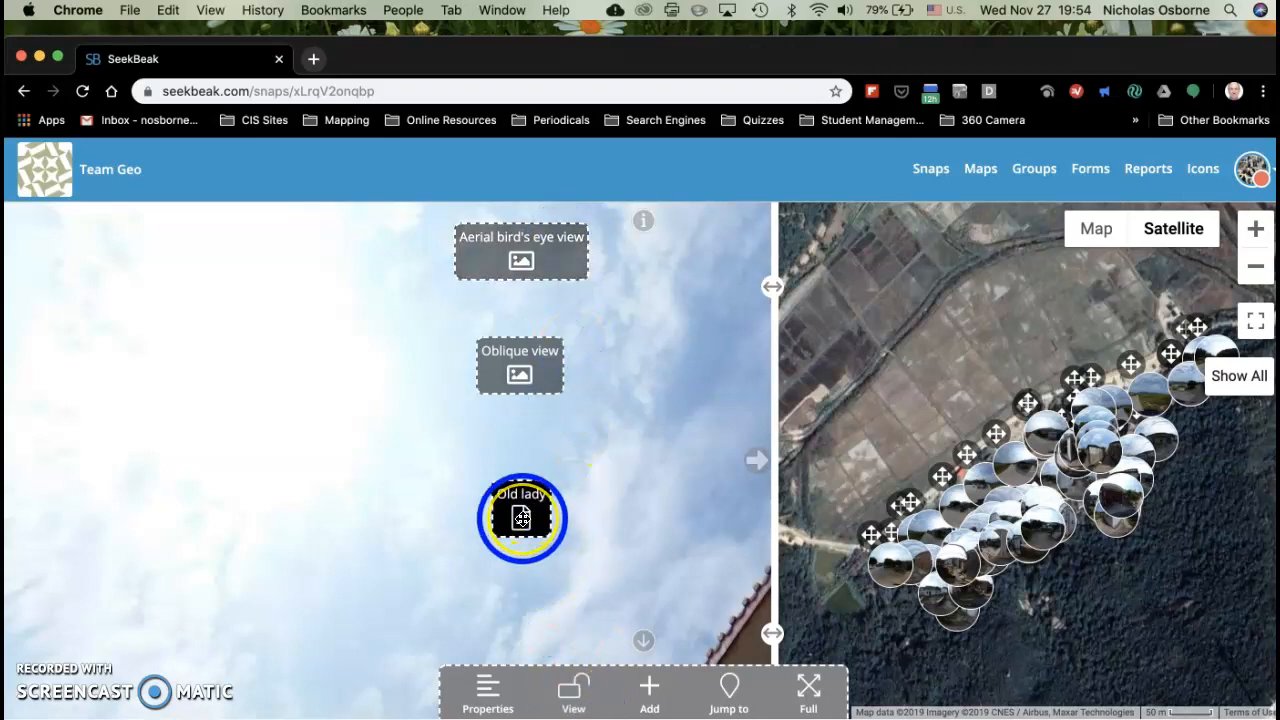
{"action": "left_click", "coordinate": [521, 517]}
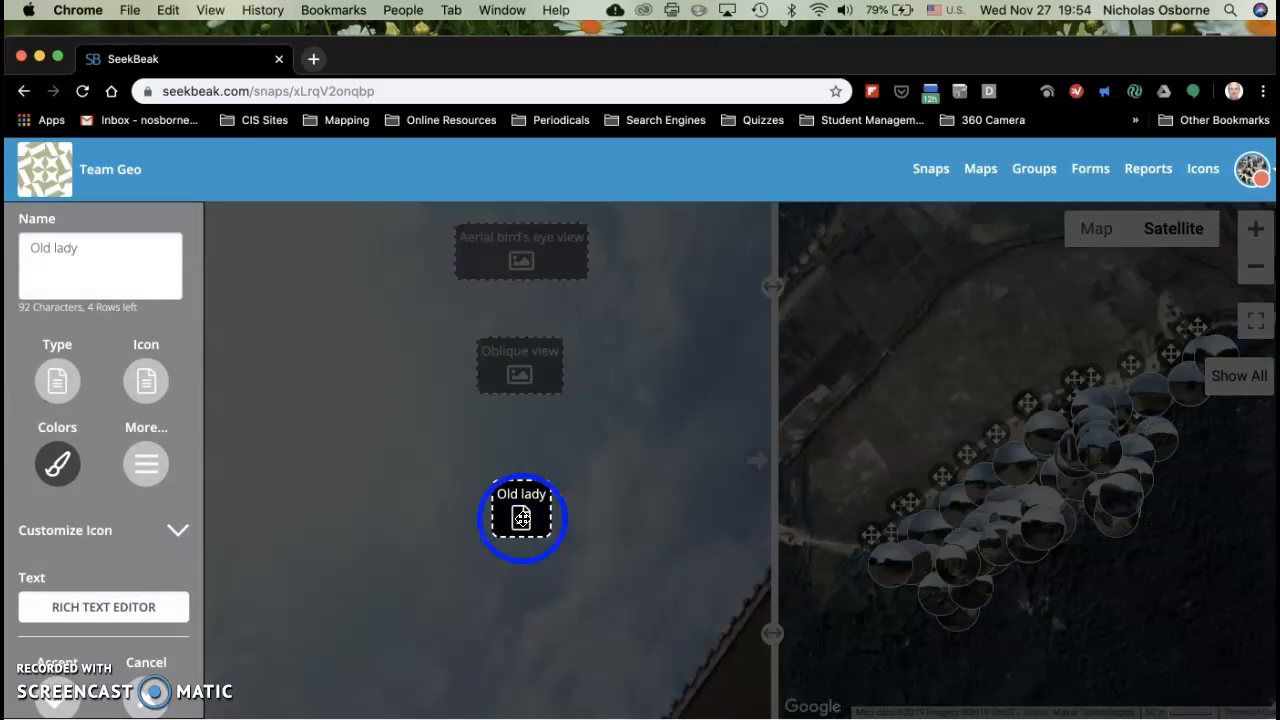
{"action": "left_click", "coordinate": [57, 385]}
{"action": "left_click", "coordinate": [53, 437]}
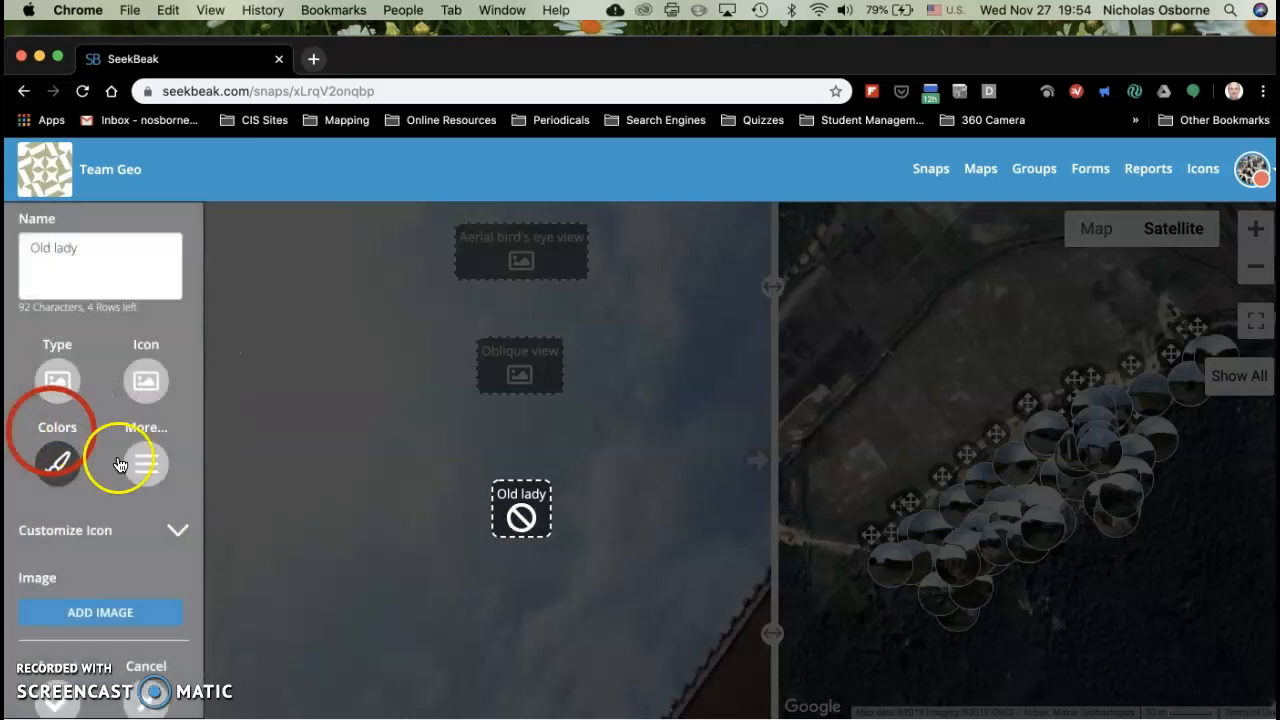
{"action": "left_click", "coordinate": [115, 512]}
{"action": "scroll", "coordinate": [115, 509], "scroll_direction": "down", "scroll_amount": 2}
{"action": "left_click", "coordinate": [108, 528]}
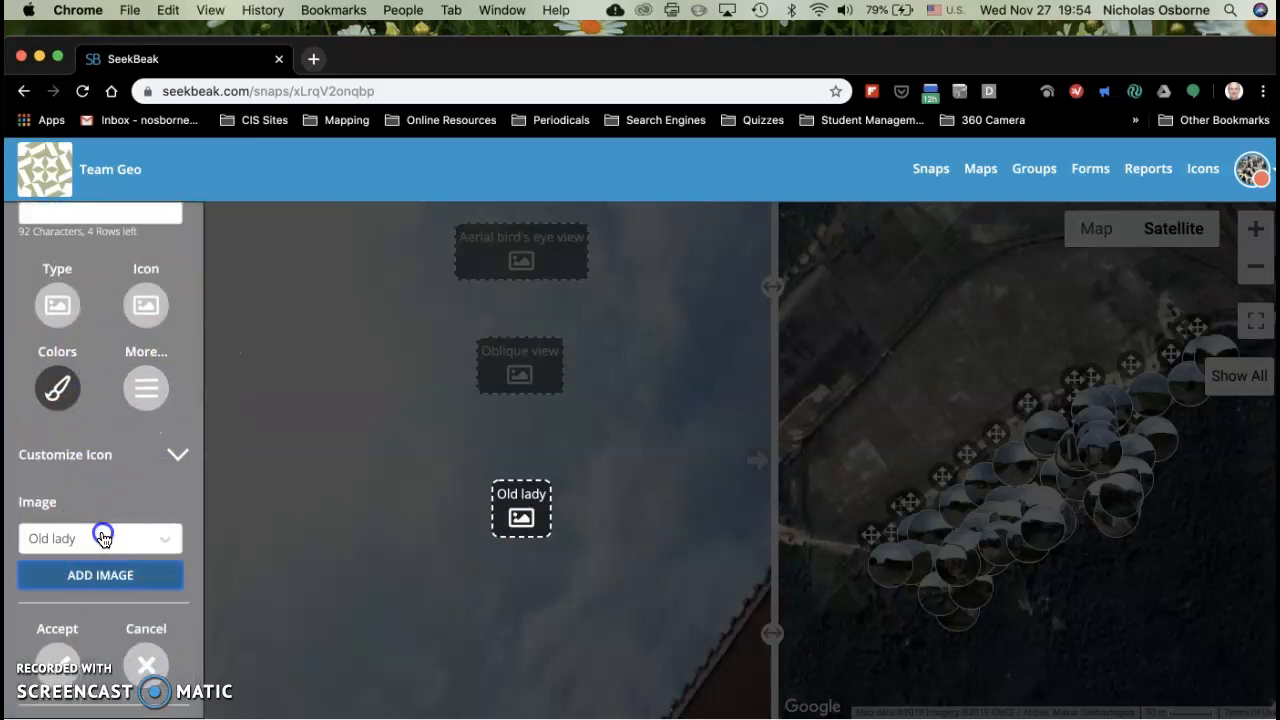
{"action": "left_click", "coordinate": [124, 573]}
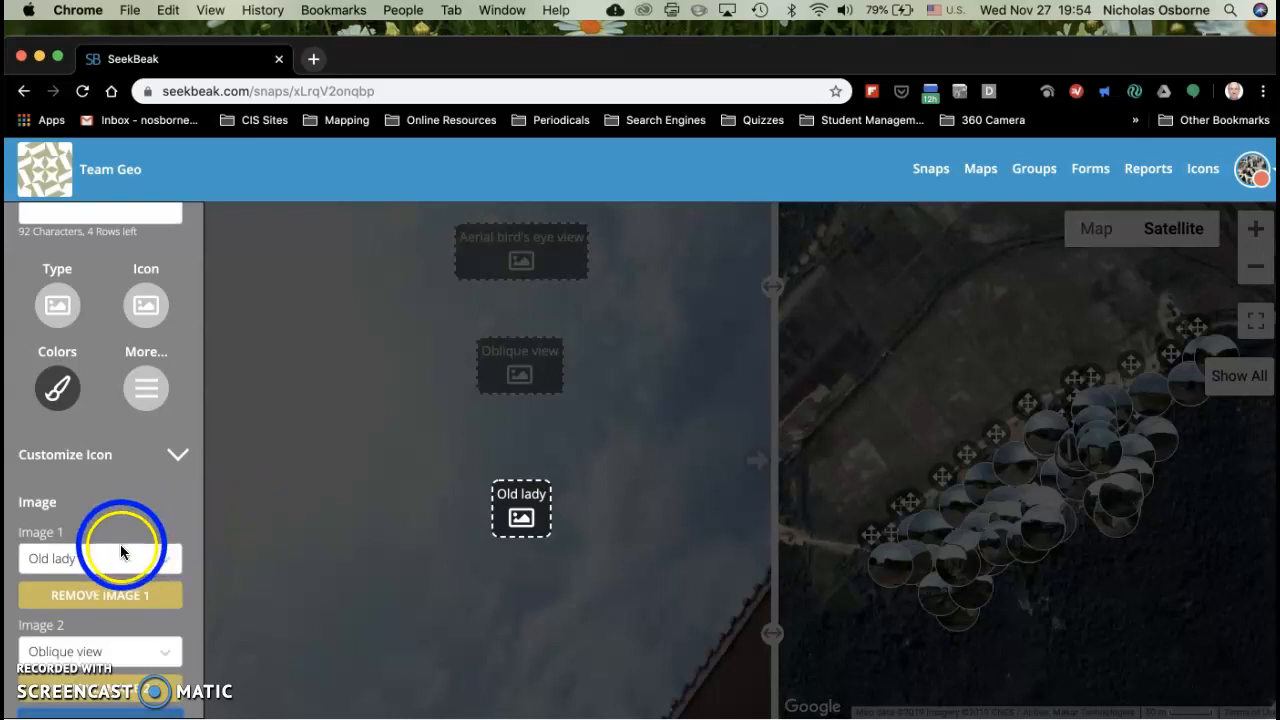
{"action": "scroll", "coordinate": [121, 543], "scroll_direction": "down", "scroll_amount": 2}
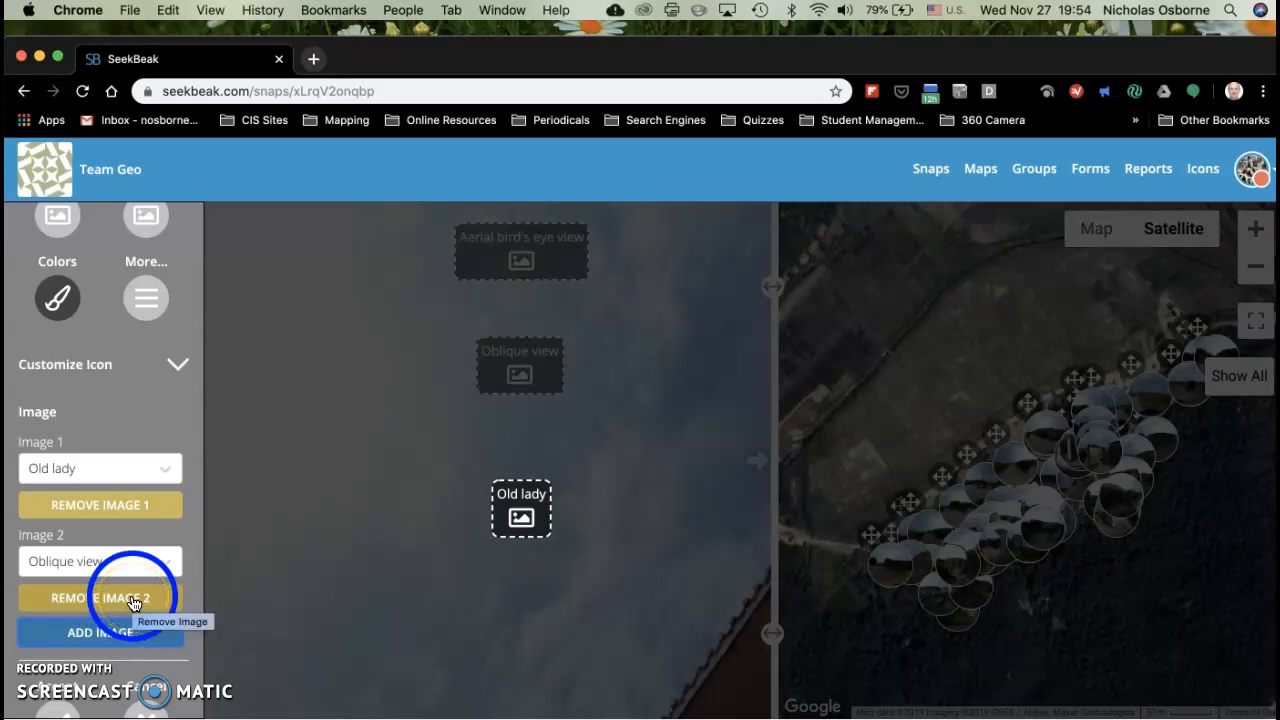
{"action": "left_click", "coordinate": [133, 599]}
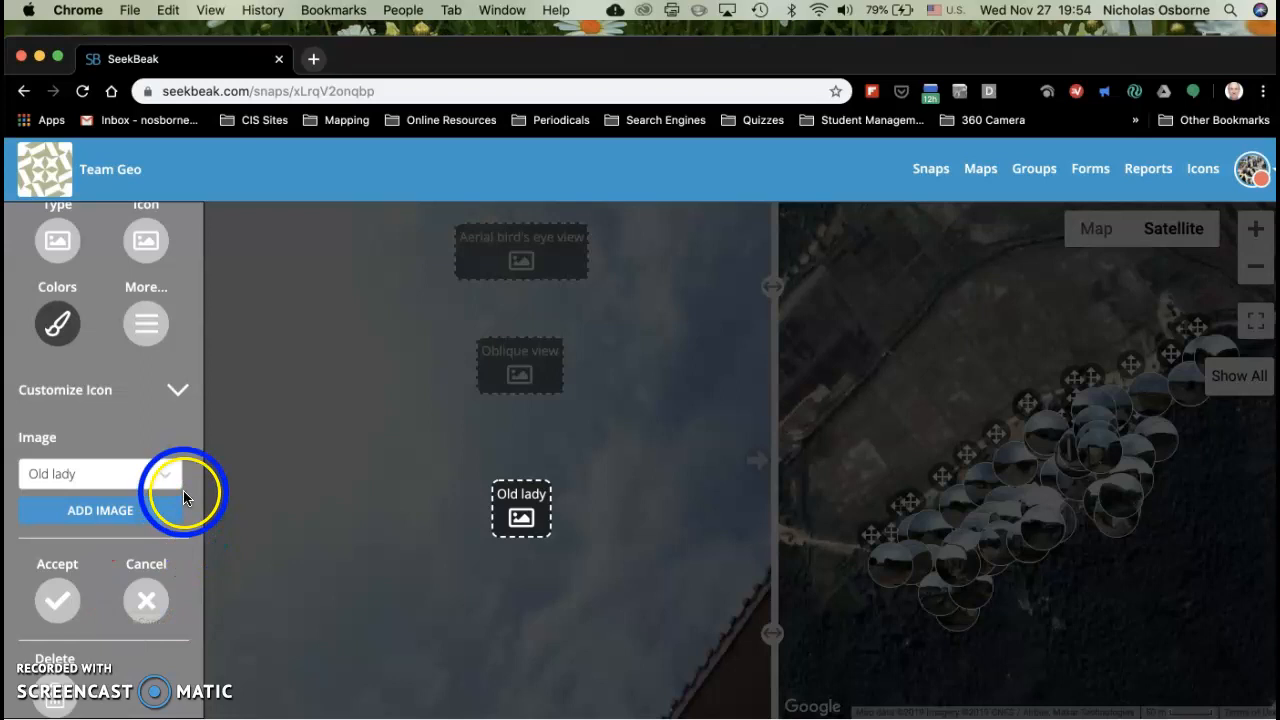
Step: Accept and save the settings of the "Old lady" hotspot, and preview its image
{"action": "left_click", "coordinate": [57, 597]}
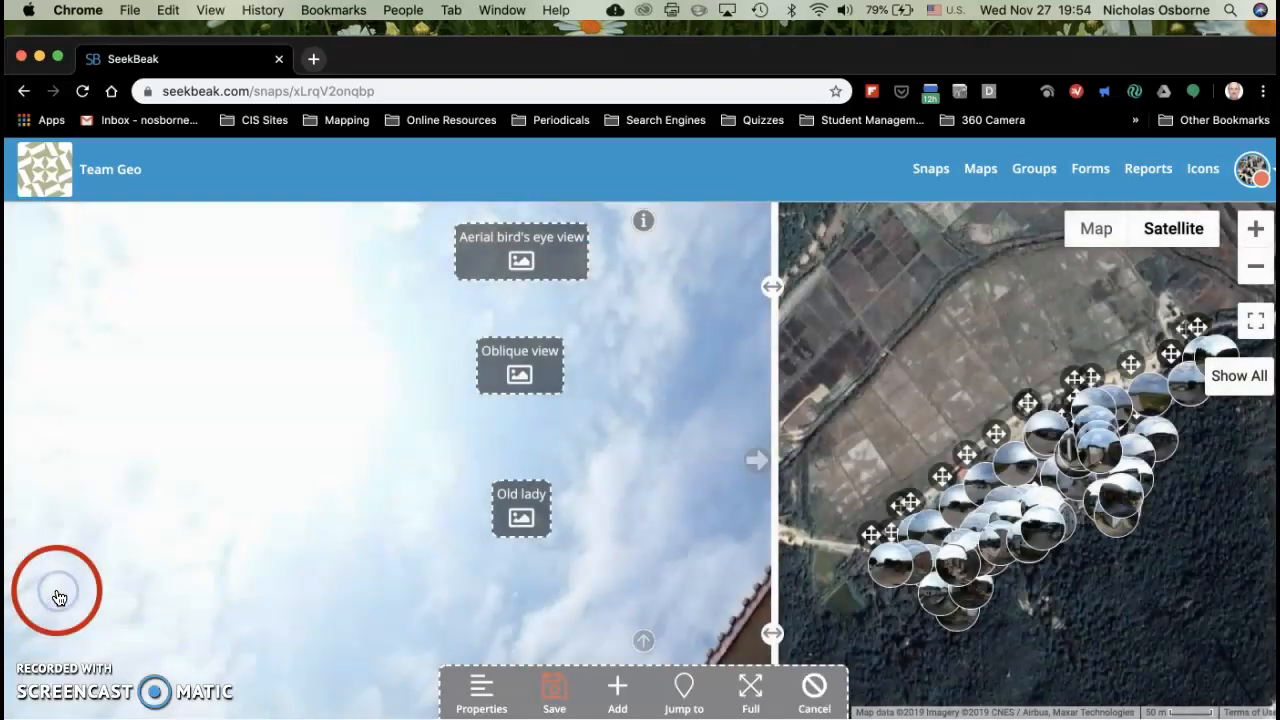
{"action": "left_click", "coordinate": [551, 690]}
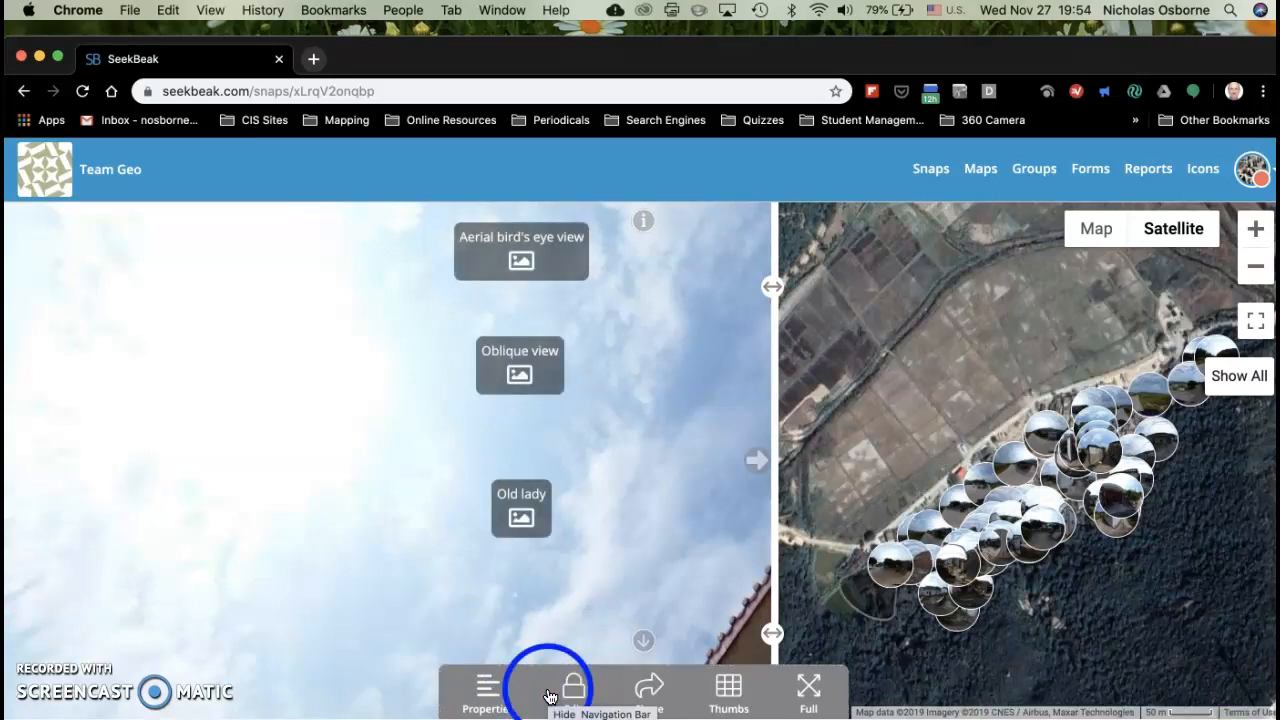
{"action": "left_click", "coordinate": [522, 516]}
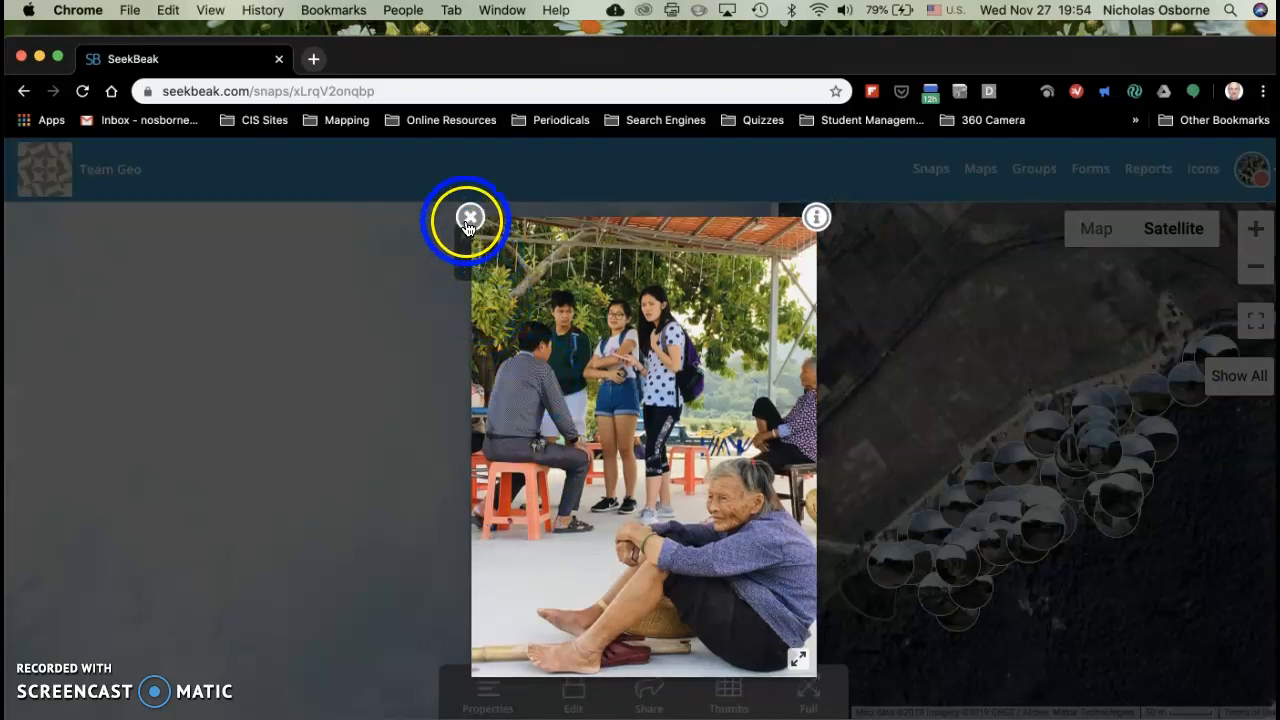
{"action": "left_click", "coordinate": [468, 220]}
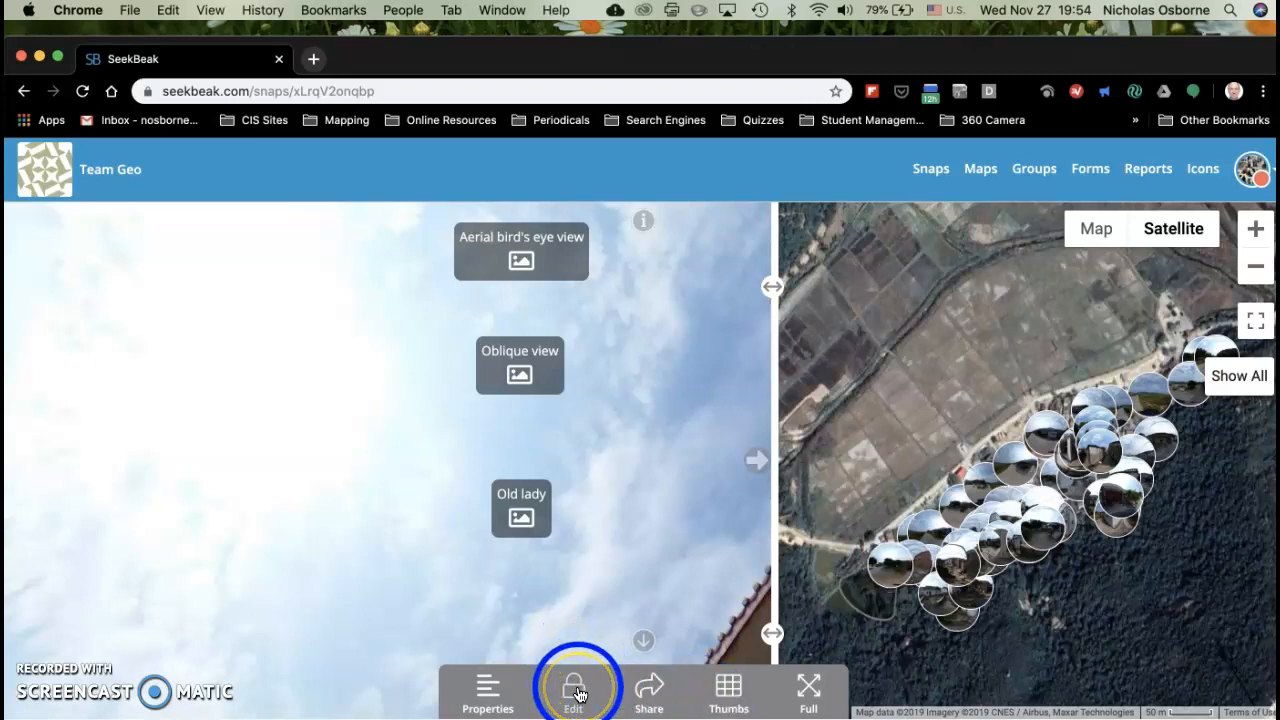
Step: Add a new hotspot in the sky to the left of the "Old lady" hotspot
{"action": "left_click", "coordinate": [490, 686]}
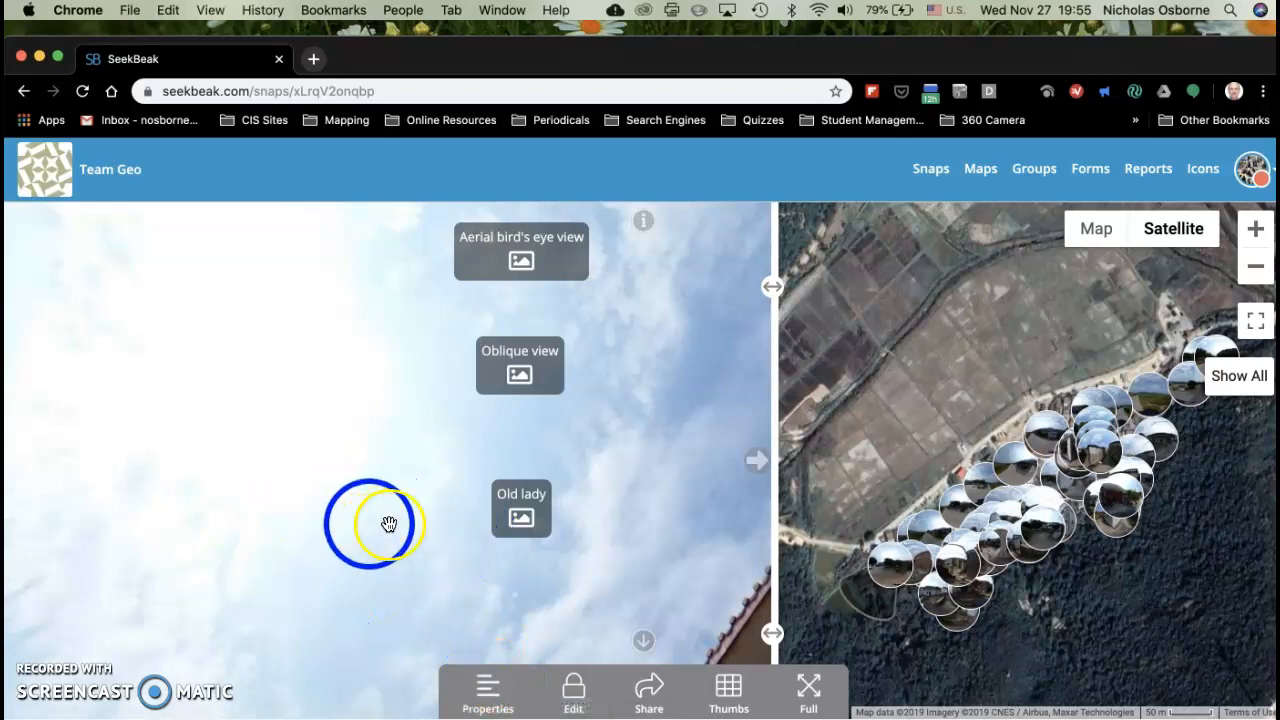
{"action": "left_click", "coordinate": [576, 690]}
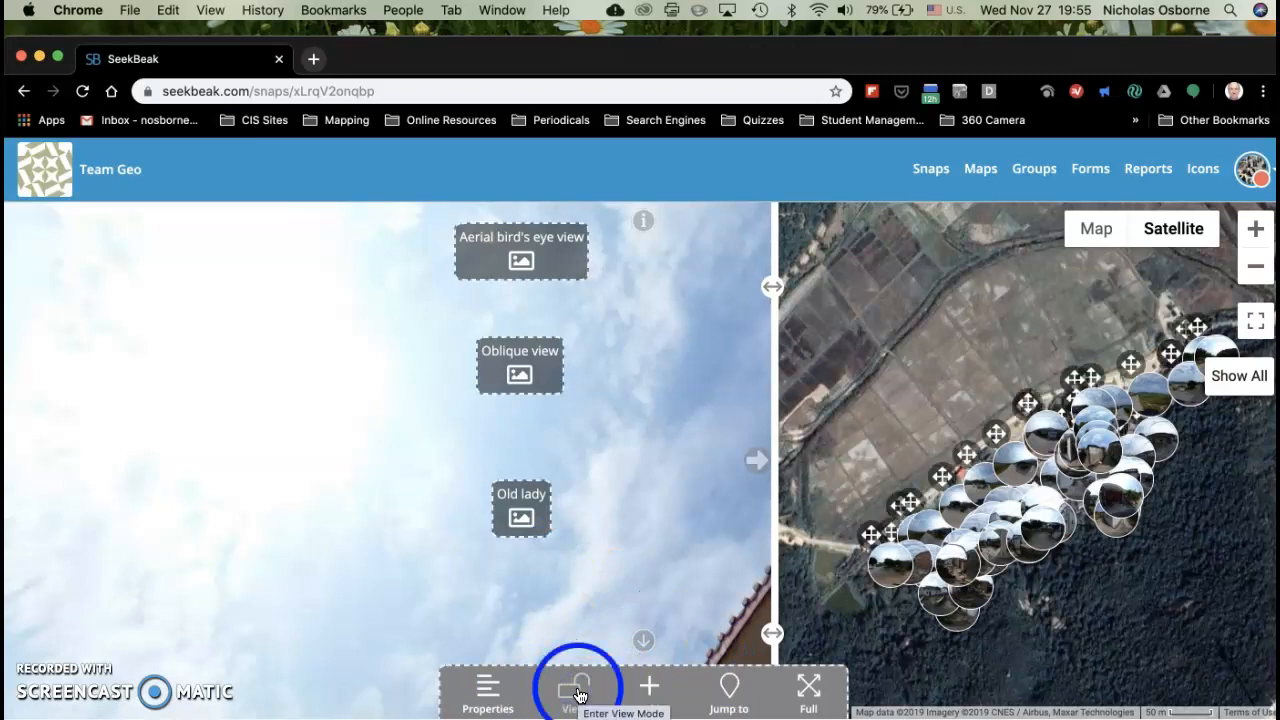
{"action": "left_click", "coordinate": [649, 686]}
{"action": "left_click", "coordinate": [392, 556]}
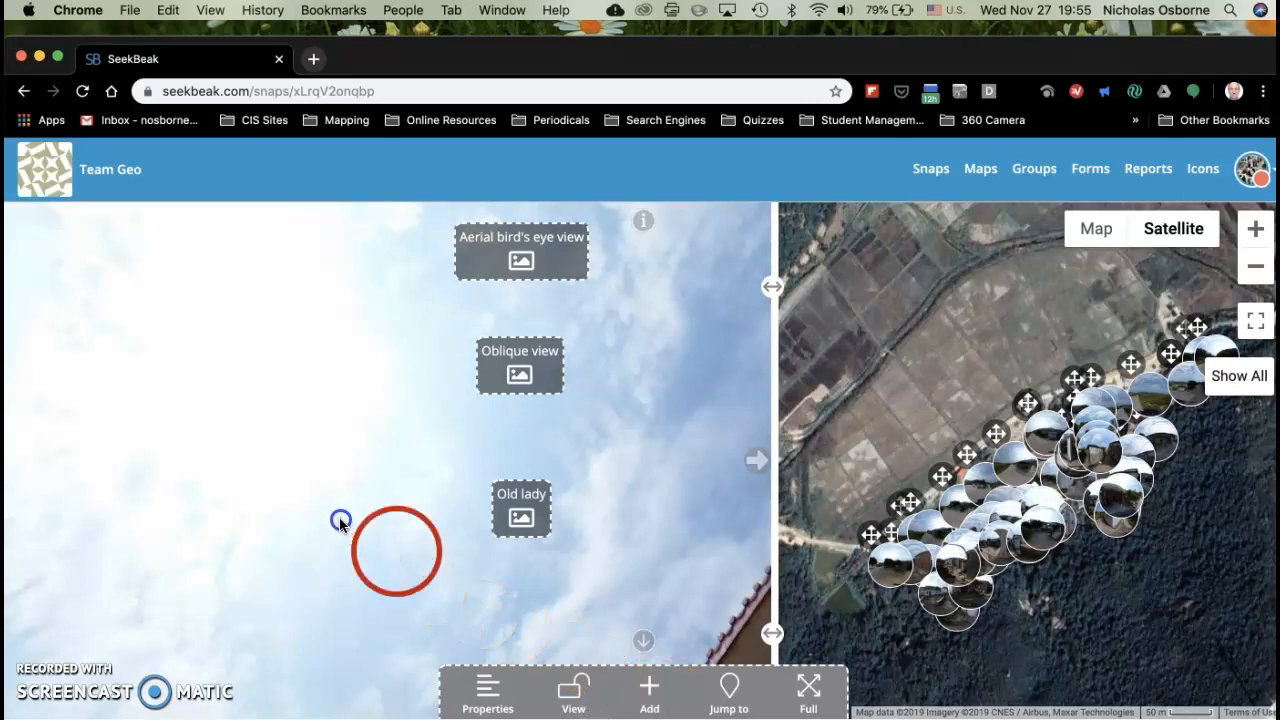
{"action": "left_click", "coordinate": [308, 500]}
{"action": "left_click", "coordinate": [664, 690]}
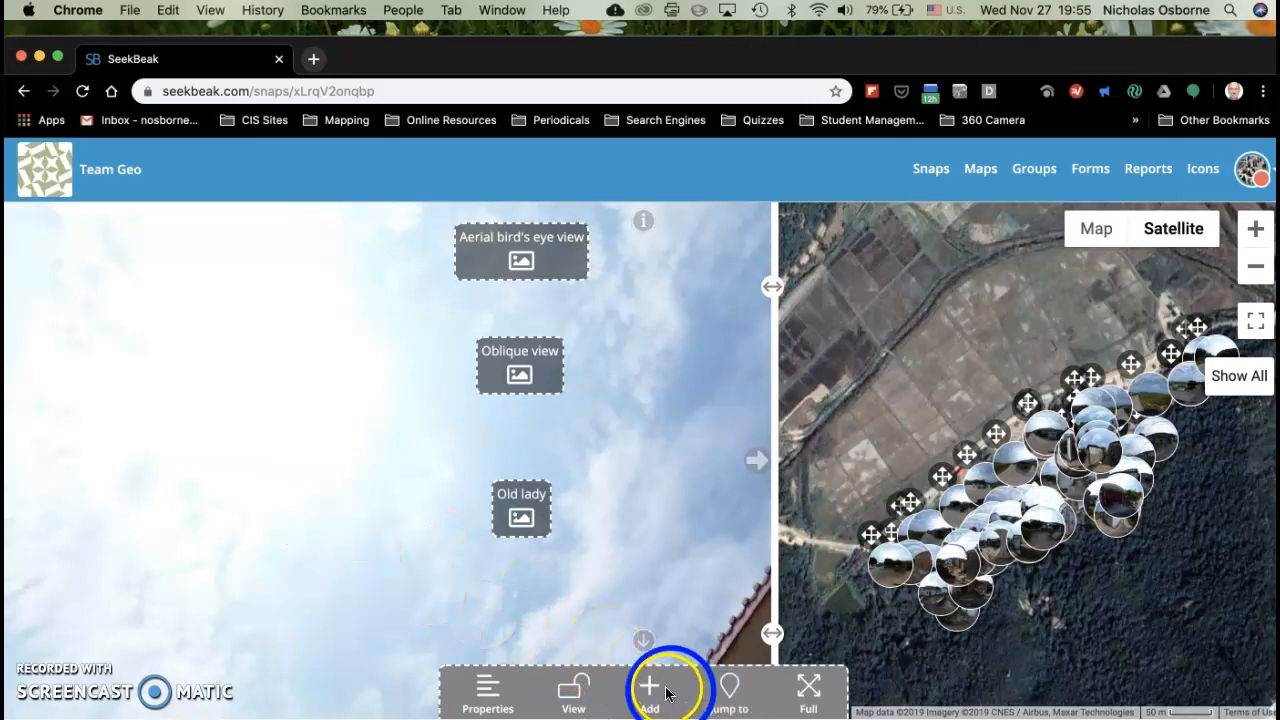
{"action": "left_click", "coordinate": [655, 688]}
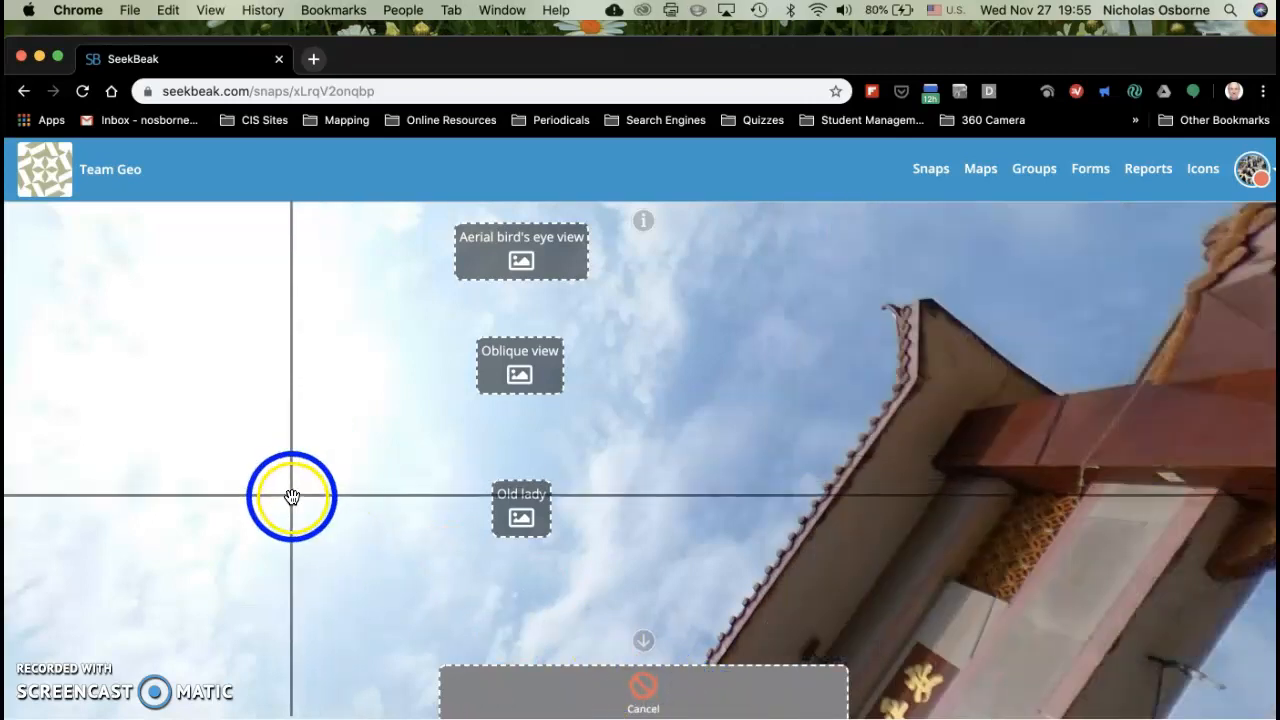
{"action": "left_click", "coordinate": [291, 497]}
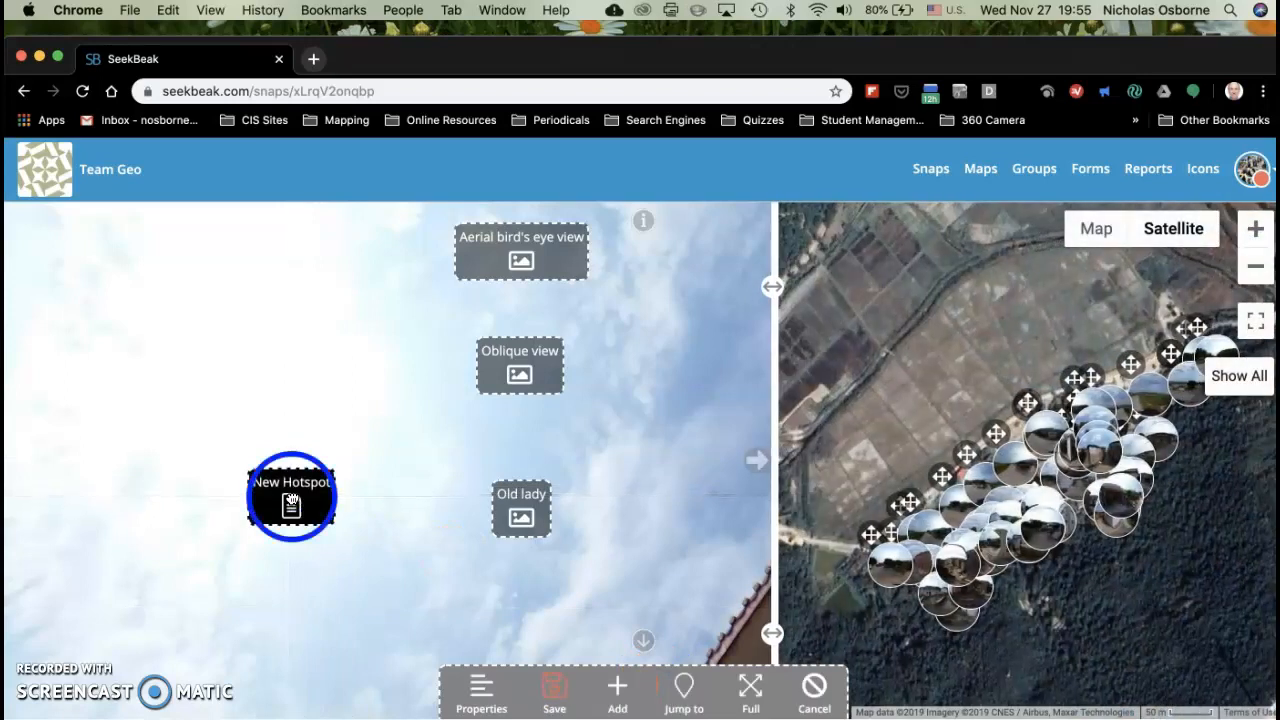
Step: Open the new hotspot's settings and change its type to audio
{"action": "left_click", "coordinate": [291, 498]}
{"action": "left_click", "coordinate": [70, 372]}
{"action": "left_click", "coordinate": [218, 348]}
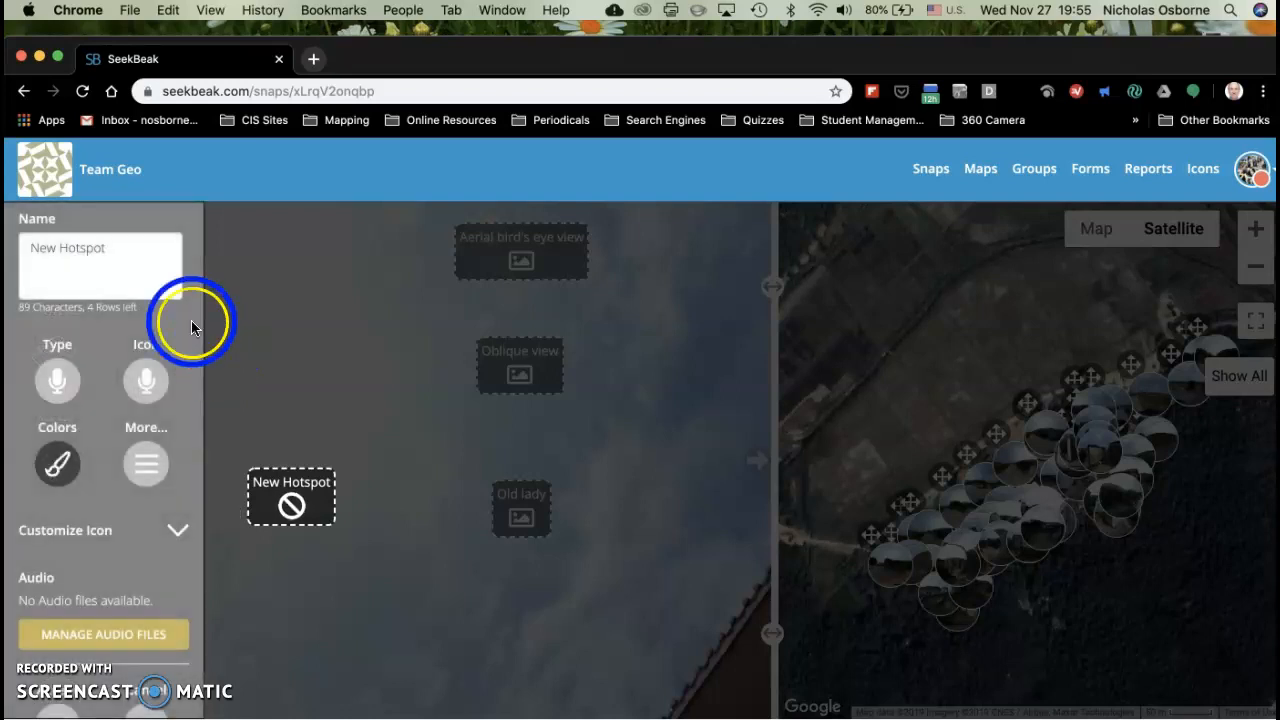
Step: Name the new audio hotspot "Old lady interview"
{"action": "left_click", "coordinate": [125, 254]}
{"action": "key", "text": "BackSpace"}
{"action": "key", "text": "BackSpace"}
{"action": "key", "text": "BackSpace"}
{"action": "key", "text": "BackSpace"}
{"action": "key", "text": "BackSpace"}
{"action": "key", "text": "BackSpace"}
{"action": "key", "text": "BackSpace"}
{"action": "key", "text": "BackSpace"}
{"action": "key", "text": "BackSpace"}
{"action": "key", "text": "BackSpace"}
{"action": "key", "text": "BackSpace"}
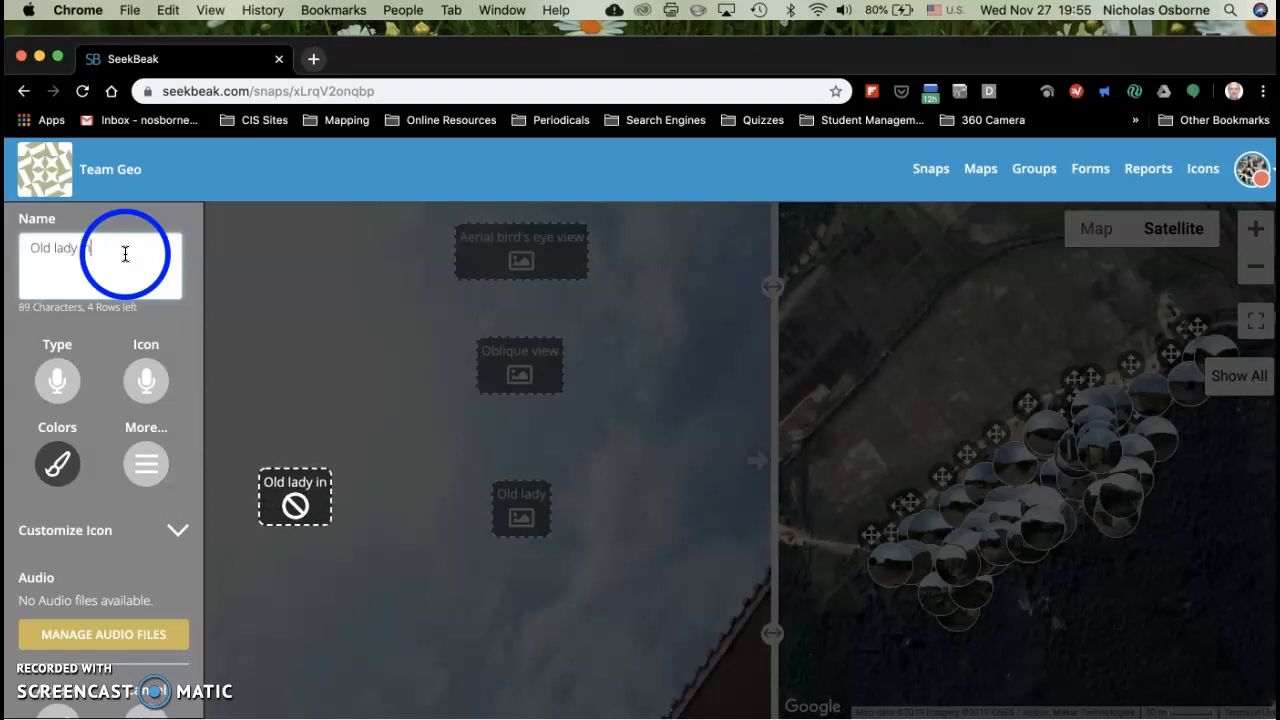
{"action": "key", "text": "BackSpace"}
{"action": "type", "text": "erview"}
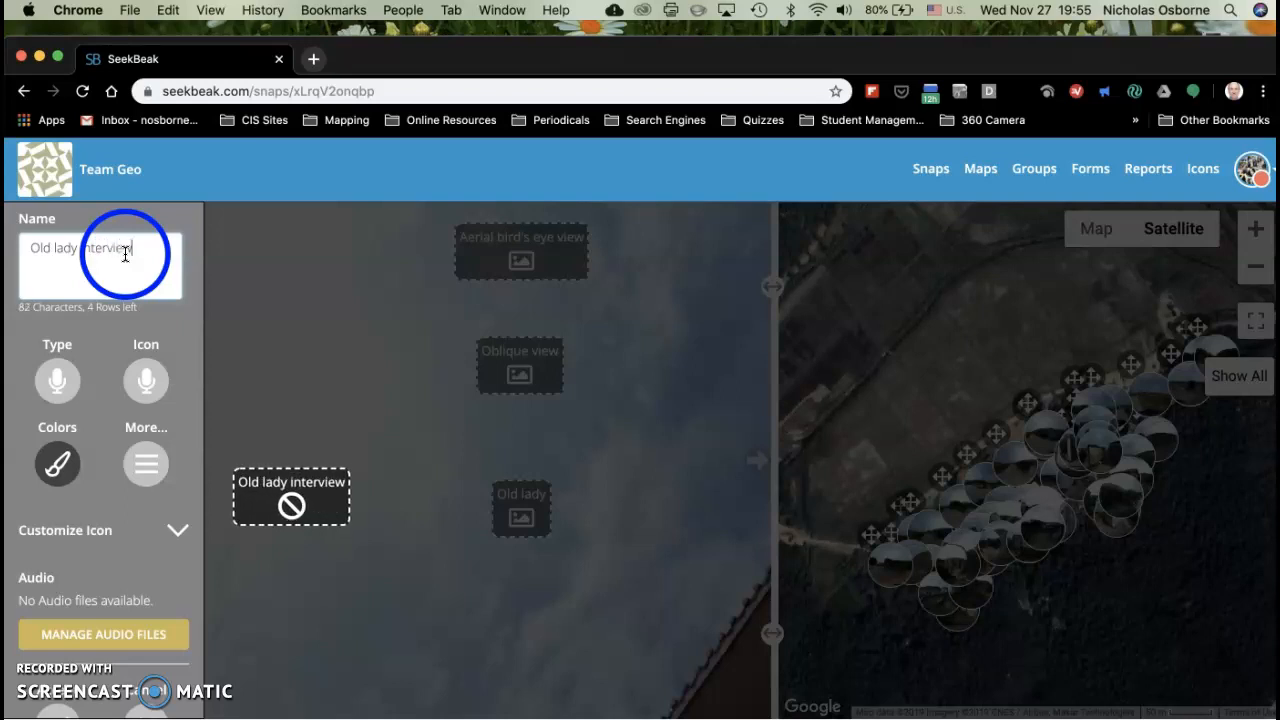
Step: Open the audio file manager from the settings of the "Old lady interview" hotspot
{"action": "left_click", "coordinate": [97, 548]}
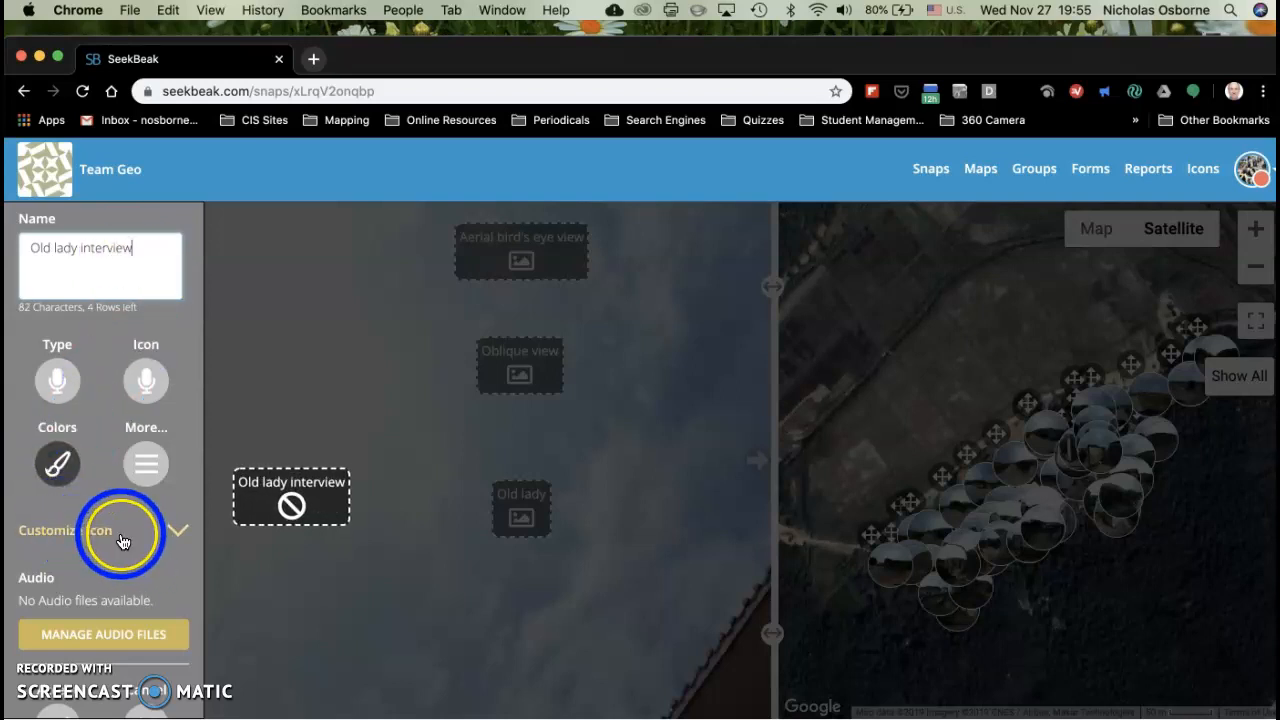
{"action": "scroll", "coordinate": [120, 535], "scroll_direction": "down", "scroll_amount": 2}
{"action": "left_click", "coordinate": [60, 652]}
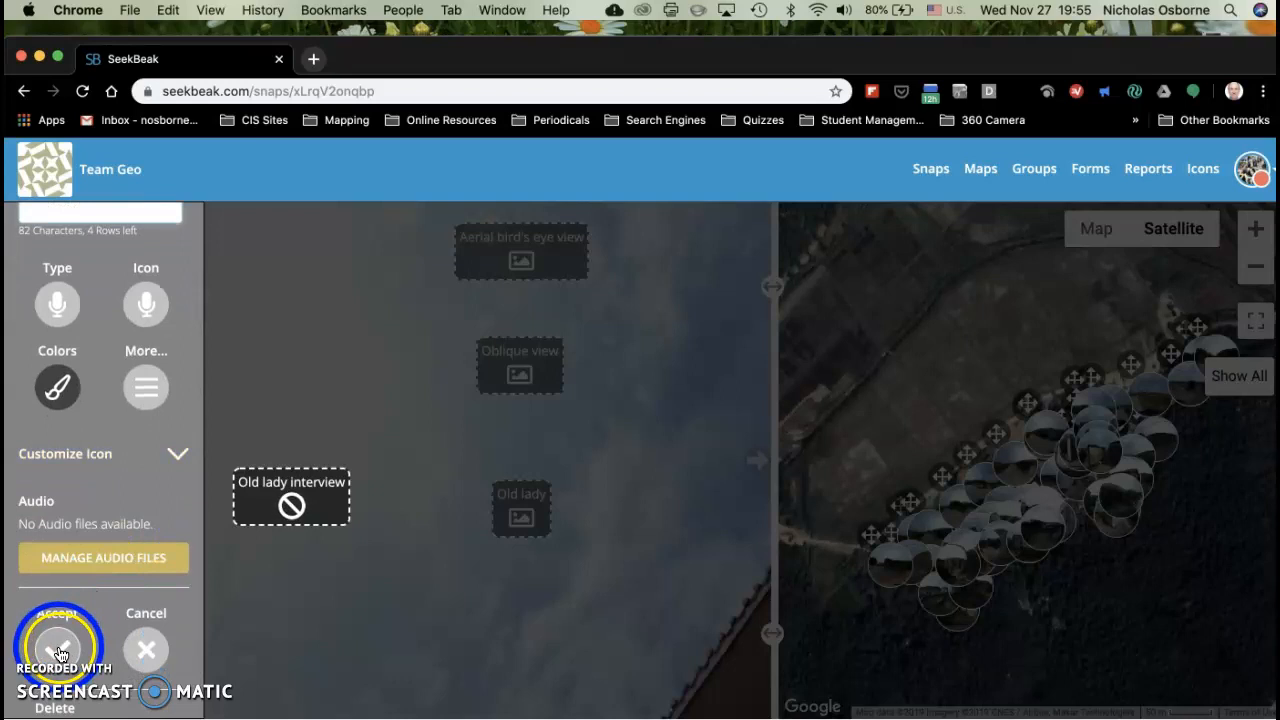
{"action": "left_click", "coordinate": [114, 557]}
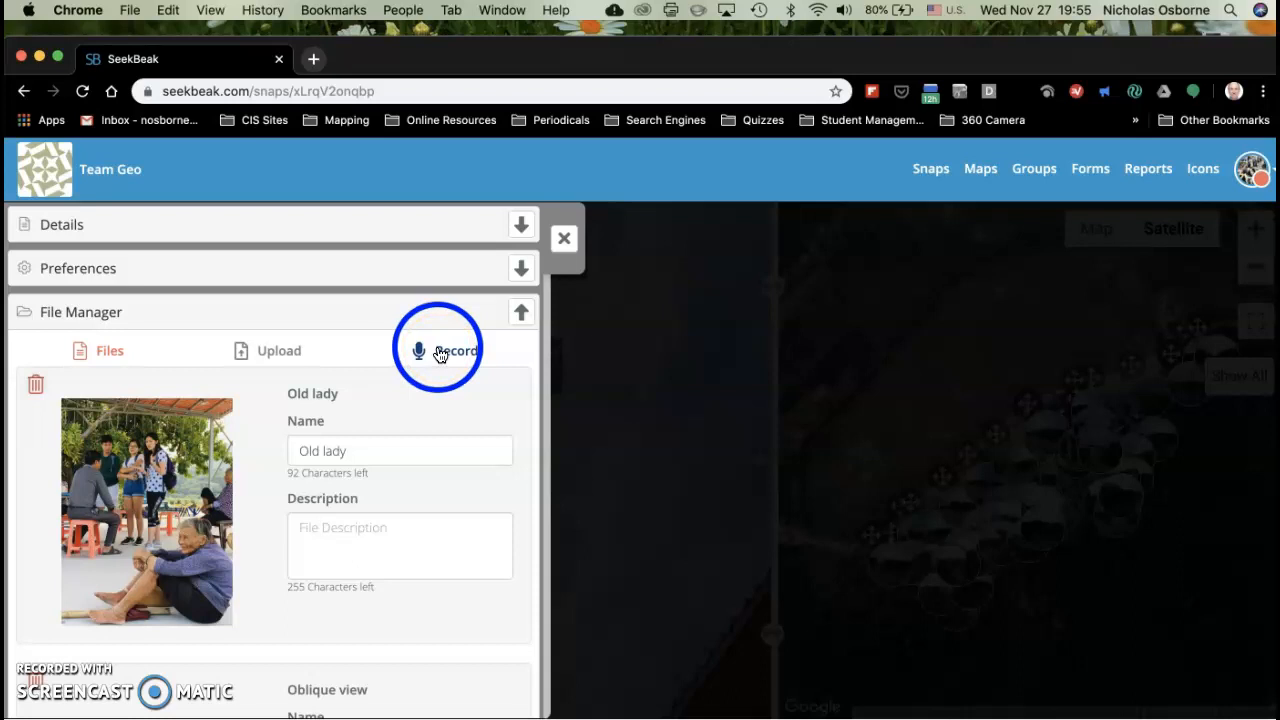
Step: Look through the files stored for the panorama and its upload and record options, and close the file manager
{"action": "scroll", "coordinate": [440, 355], "scroll_direction": "down", "scroll_amount": 2}
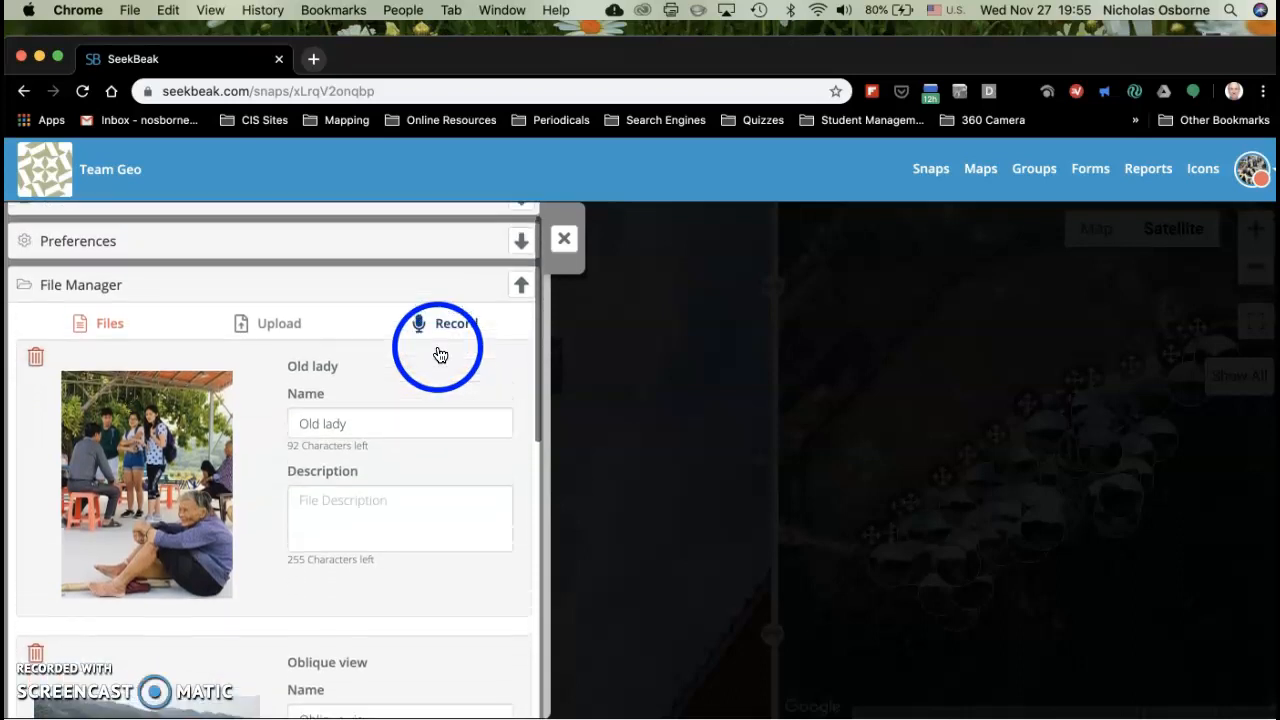
{"action": "scroll", "coordinate": [440, 355], "scroll_direction": "down", "scroll_amount": 5}
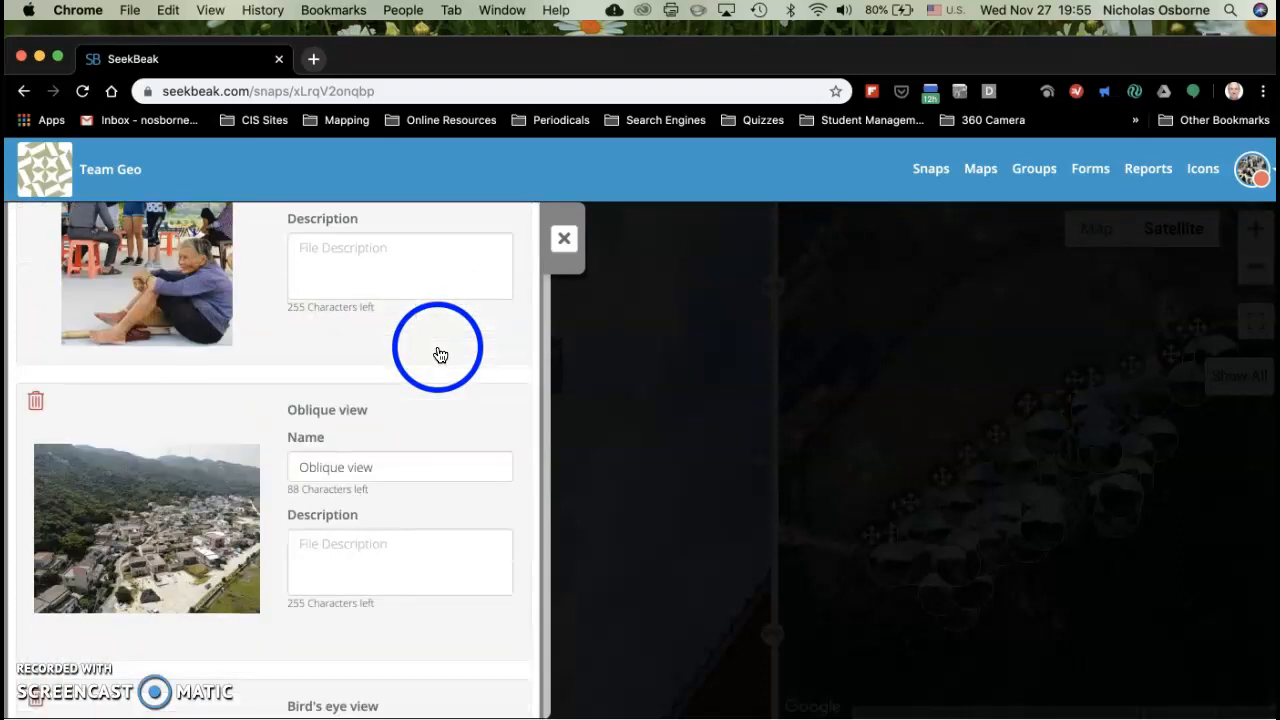
{"action": "scroll", "coordinate": [440, 355], "scroll_direction": "down", "scroll_amount": 3}
{"action": "scroll", "coordinate": [440, 355], "scroll_direction": "down", "scroll_amount": 3}
{"action": "scroll", "coordinate": [440, 355], "scroll_direction": "up", "scroll_amount": 7}
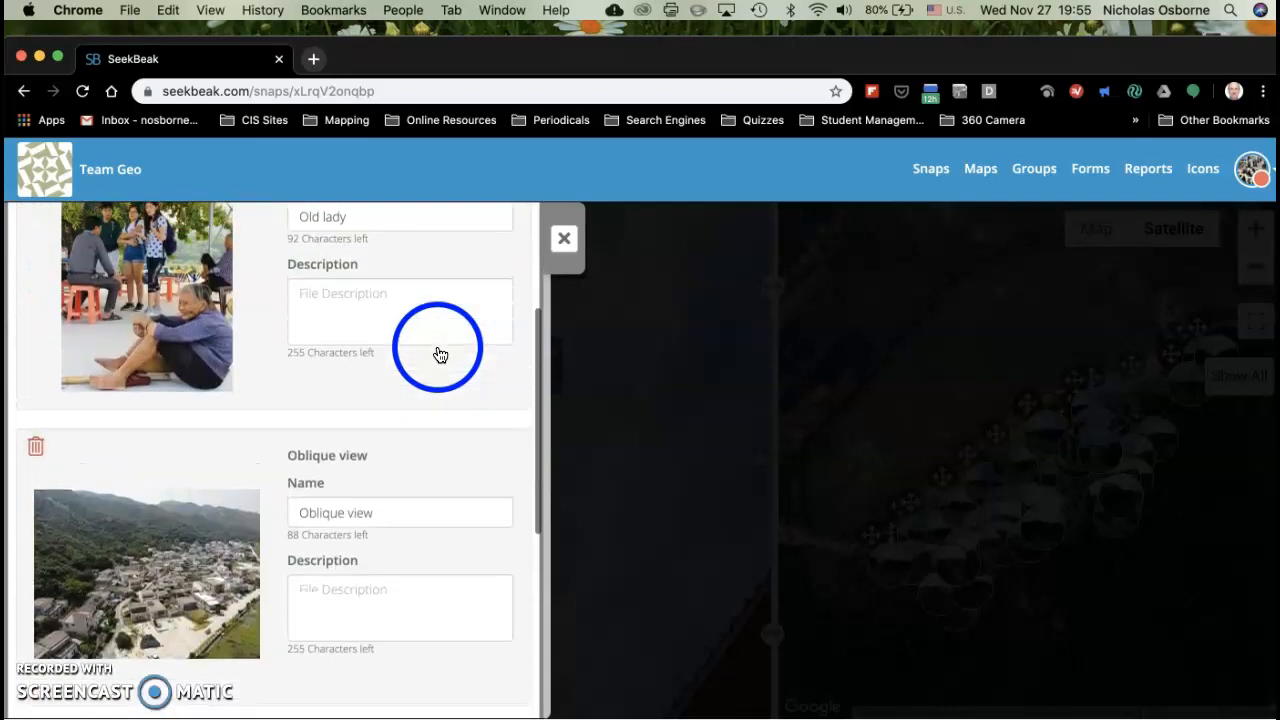
{"action": "scroll", "coordinate": [440, 355], "scroll_direction": "up", "scroll_amount": 4}
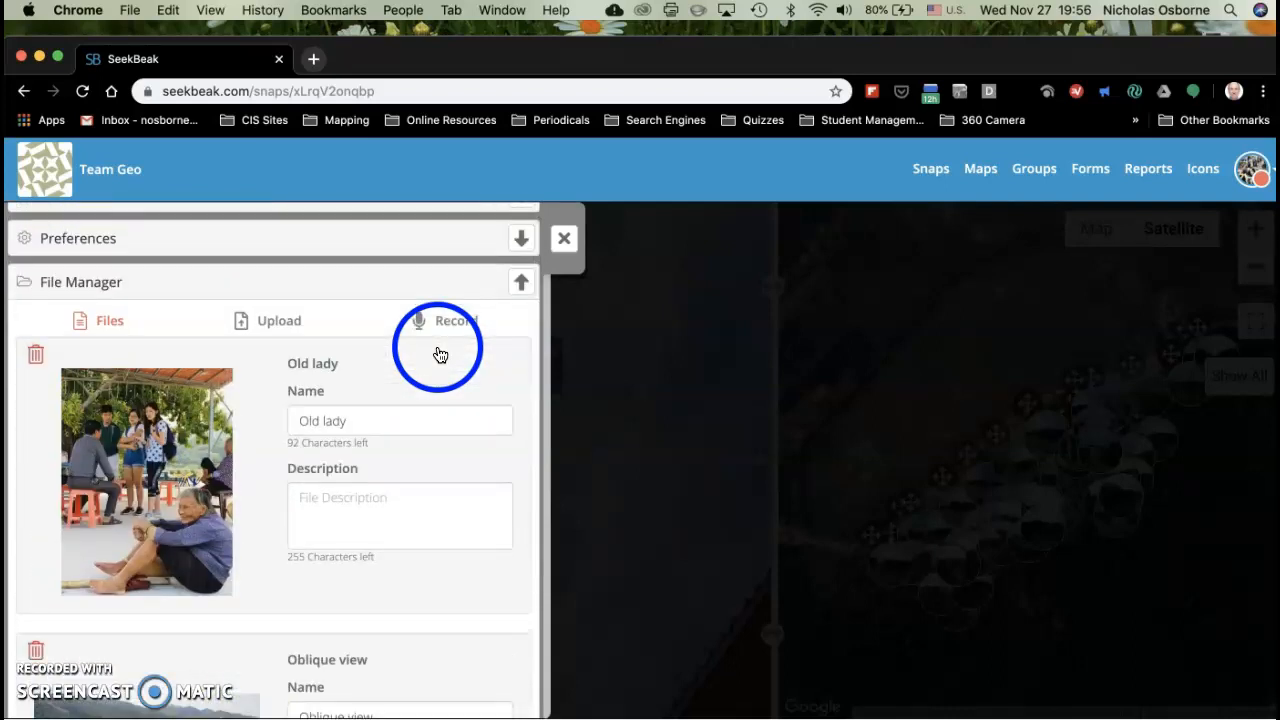
{"action": "scroll", "coordinate": [440, 355], "scroll_direction": "down", "scroll_amount": 13}
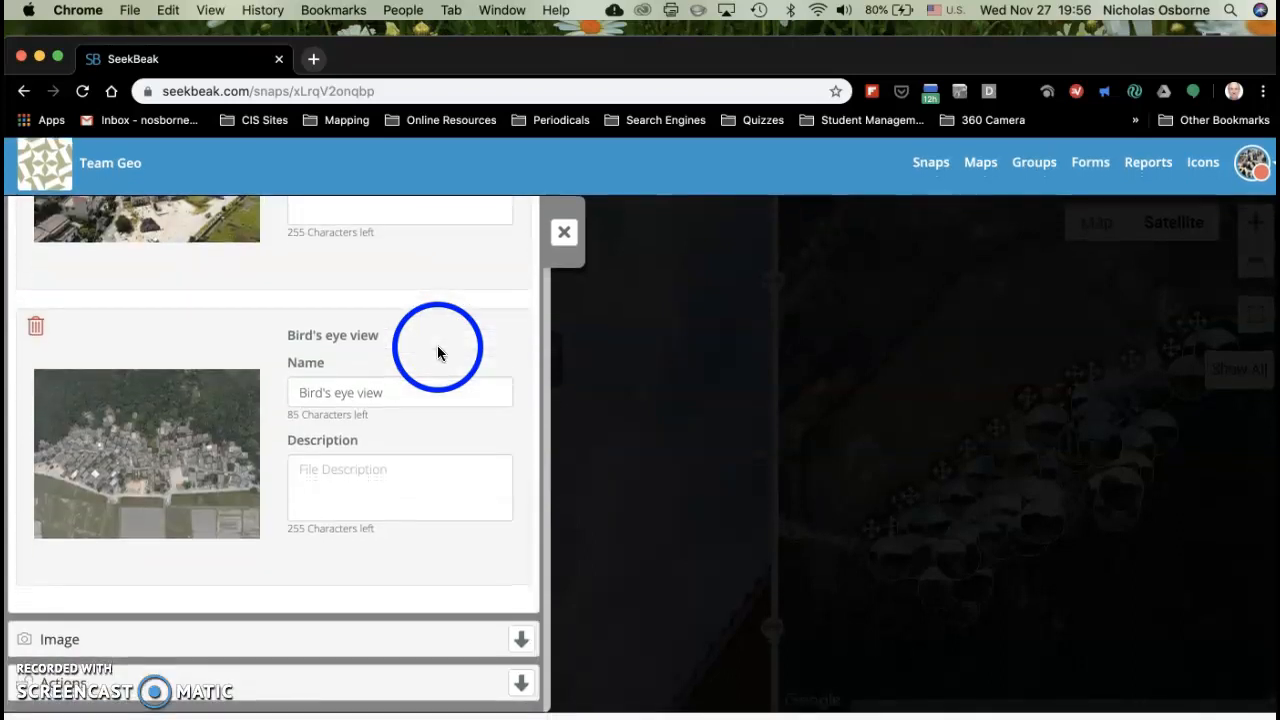
{"action": "scroll", "coordinate": [437, 352], "scroll_direction": "up", "scroll_amount": 2}
{"action": "scroll", "coordinate": [437, 352], "scroll_direction": "up", "scroll_amount": 10}
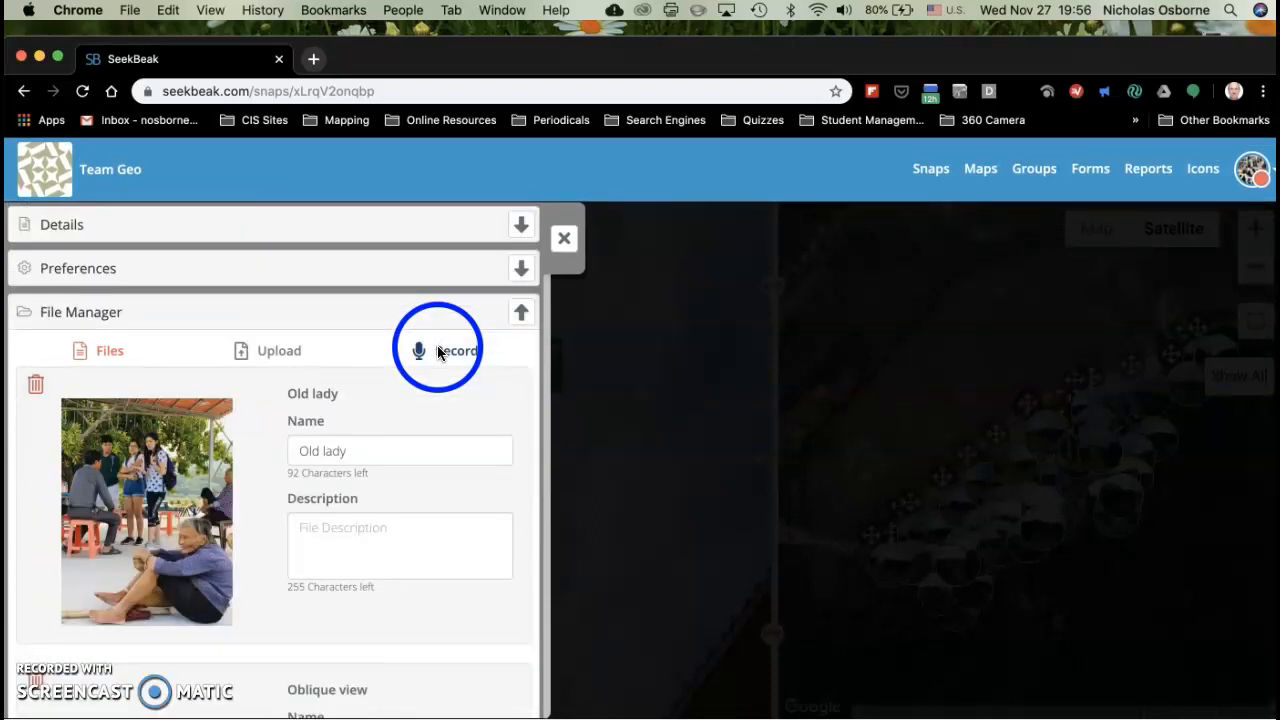
{"action": "left_click", "coordinate": [564, 242]}
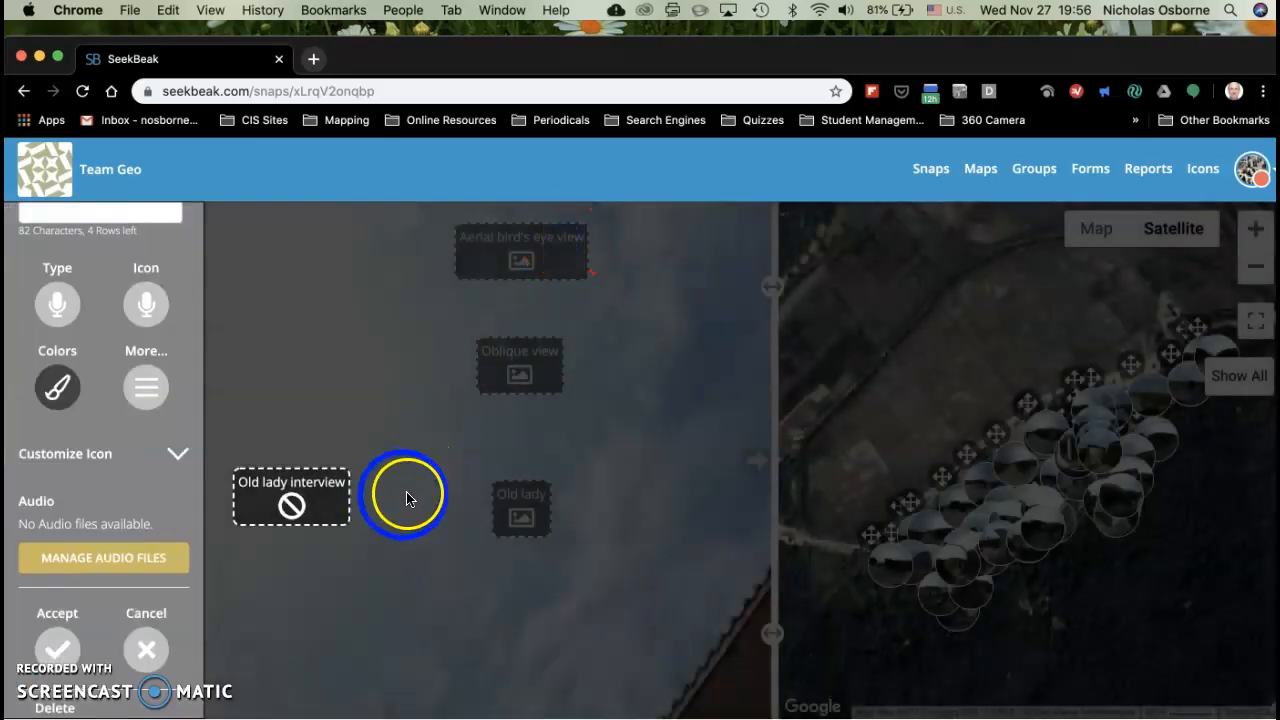
{"action": "scroll", "coordinate": [595, 505], "scroll_direction": "down", "scroll_amount": 1}
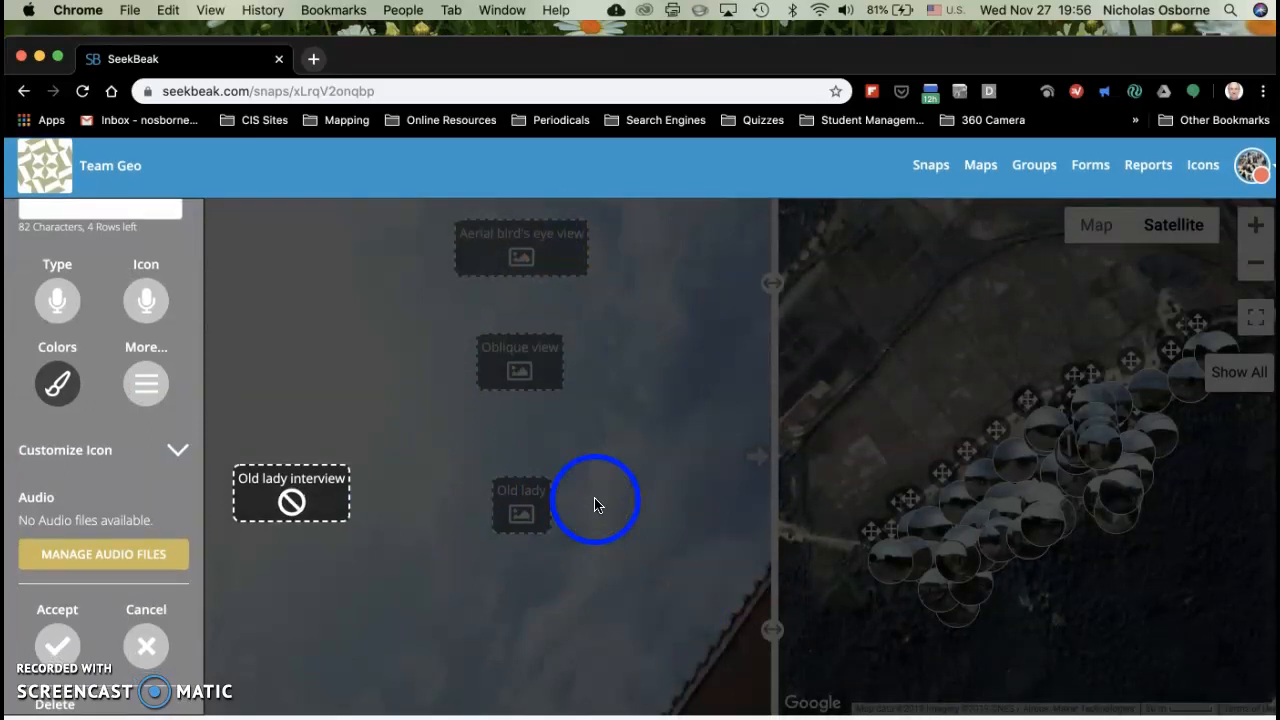
{"action": "scroll", "coordinate": [595, 505], "scroll_direction": "up", "scroll_amount": 1}
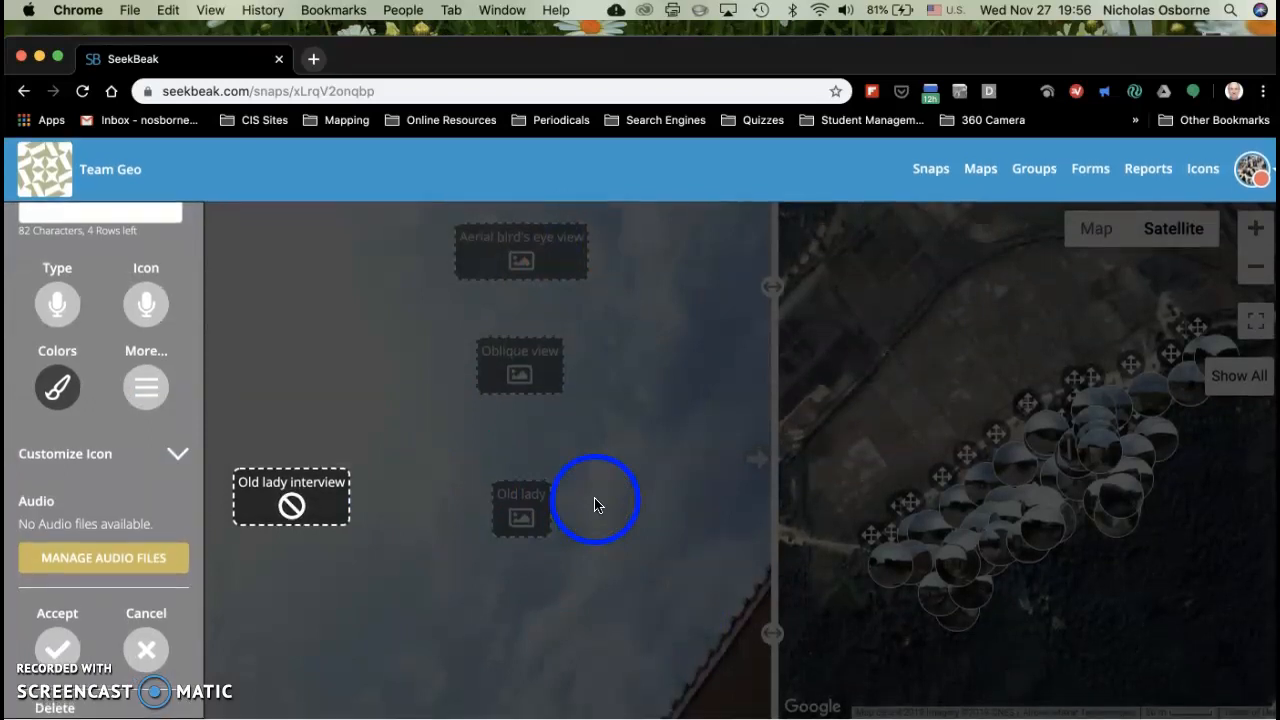